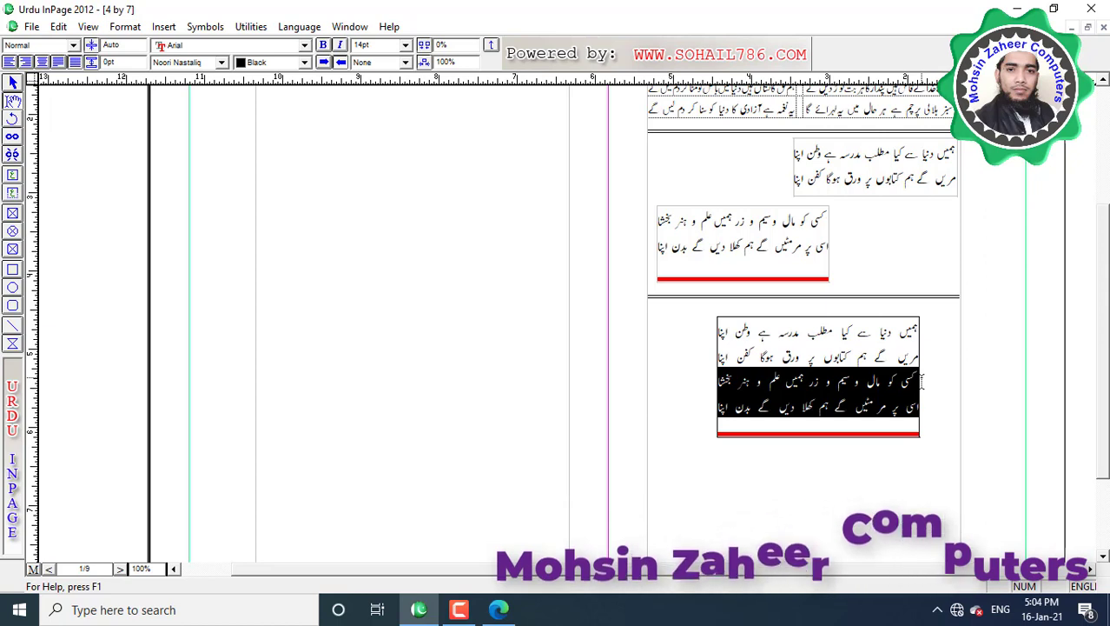
Deselect the verse text on page 1 and go to page 2 with its two-line couplet.
click(521, 440)
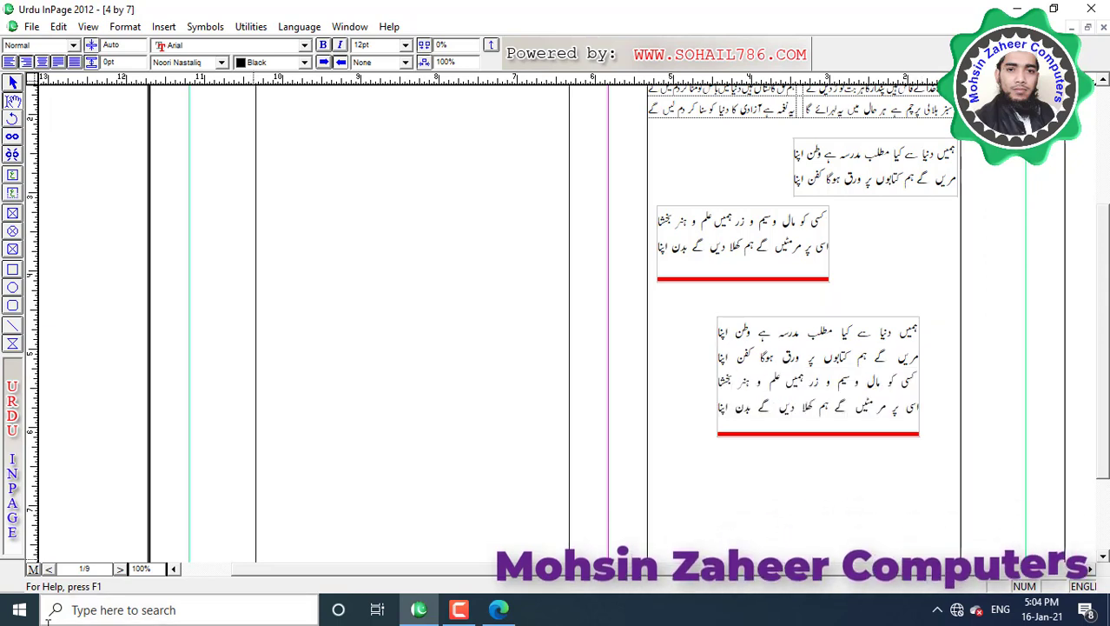
click(49, 569)
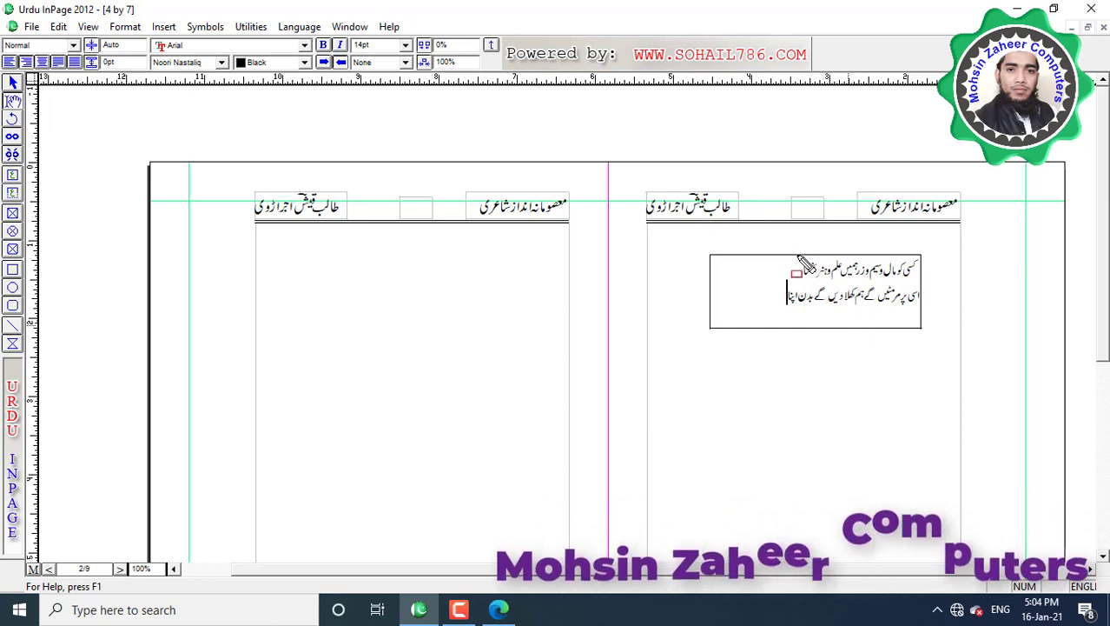
drag(964, 291, 924, 284)
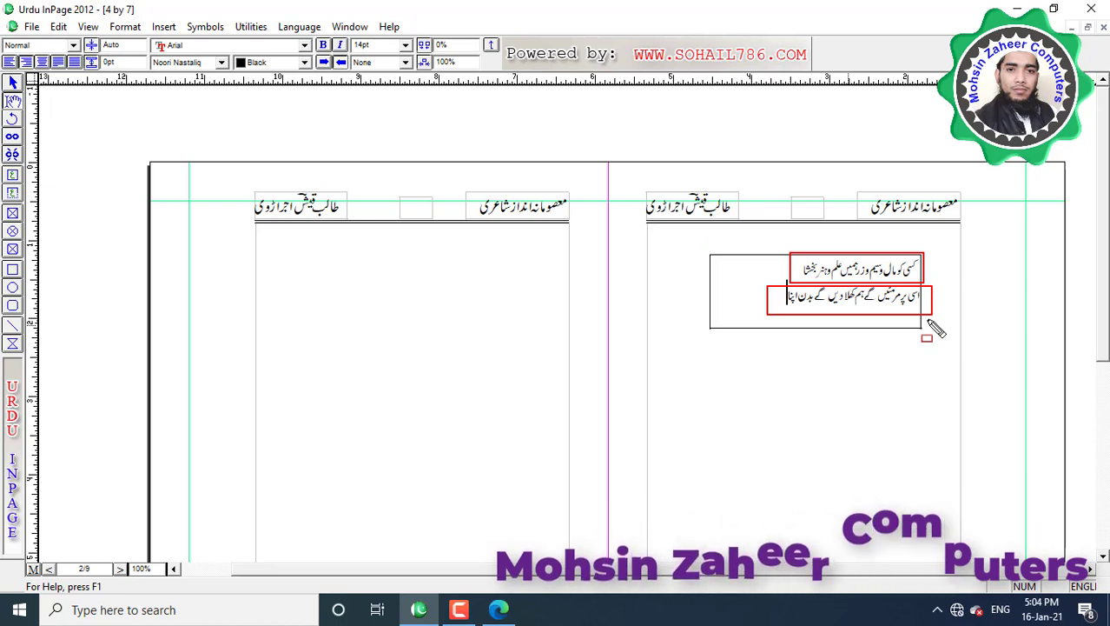
key(Escape)
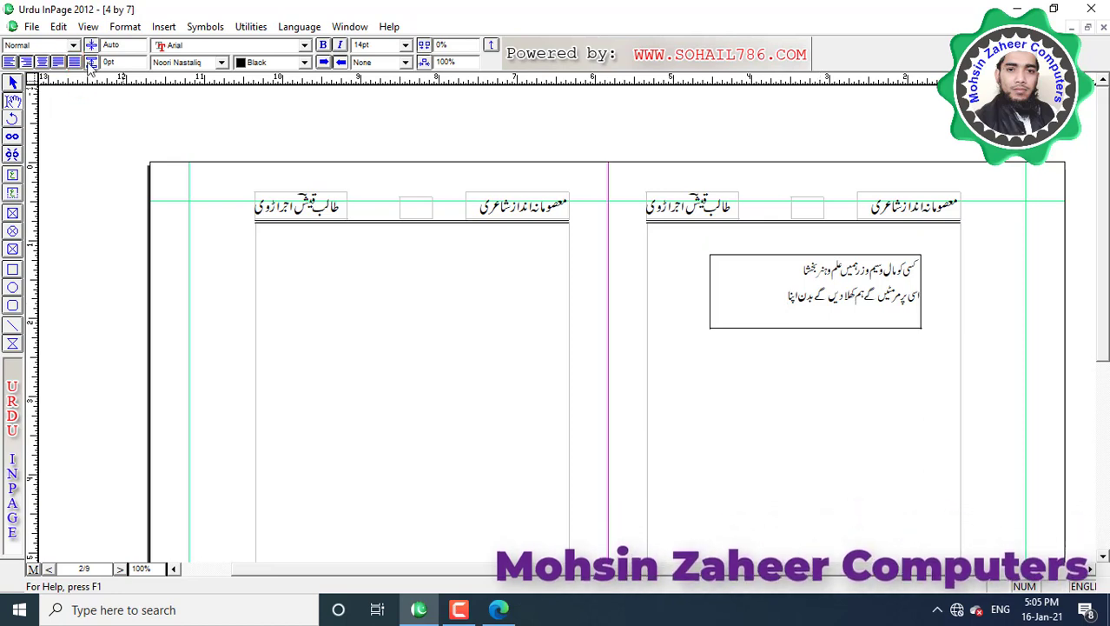
Force-justify both lines of the couplet across the full width of the text box on page 2.
click(799, 269)
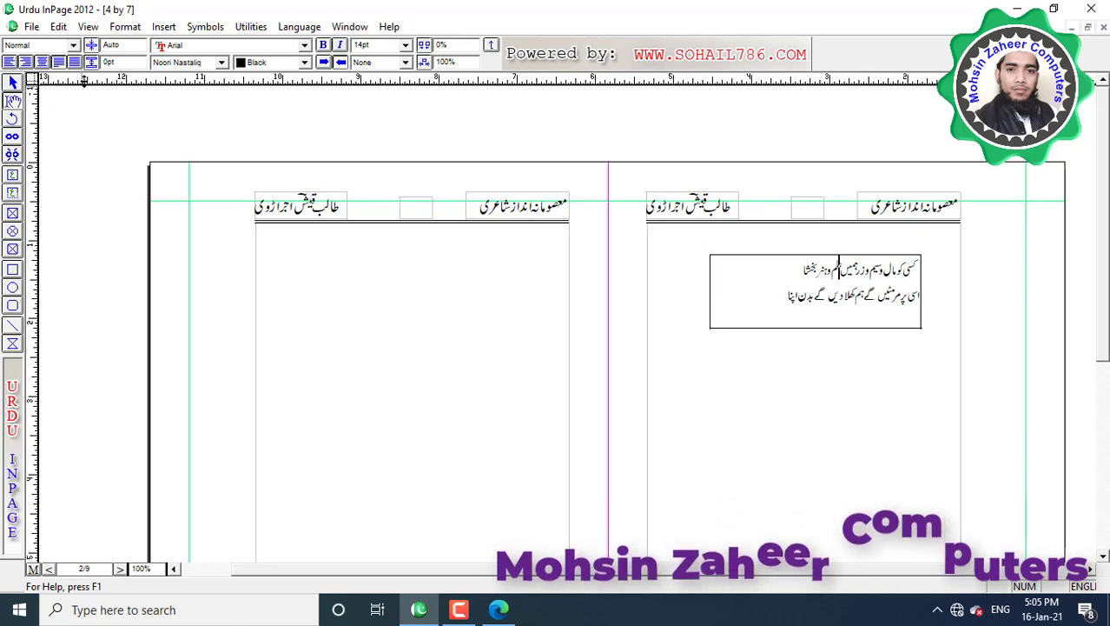
click(75, 62)
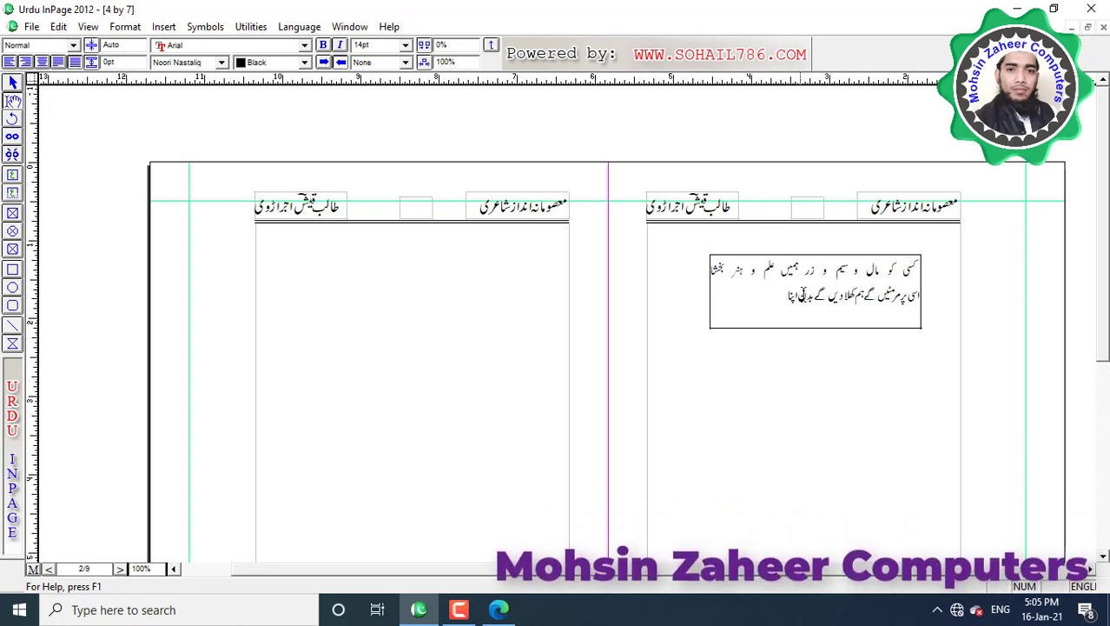
click(772, 268)
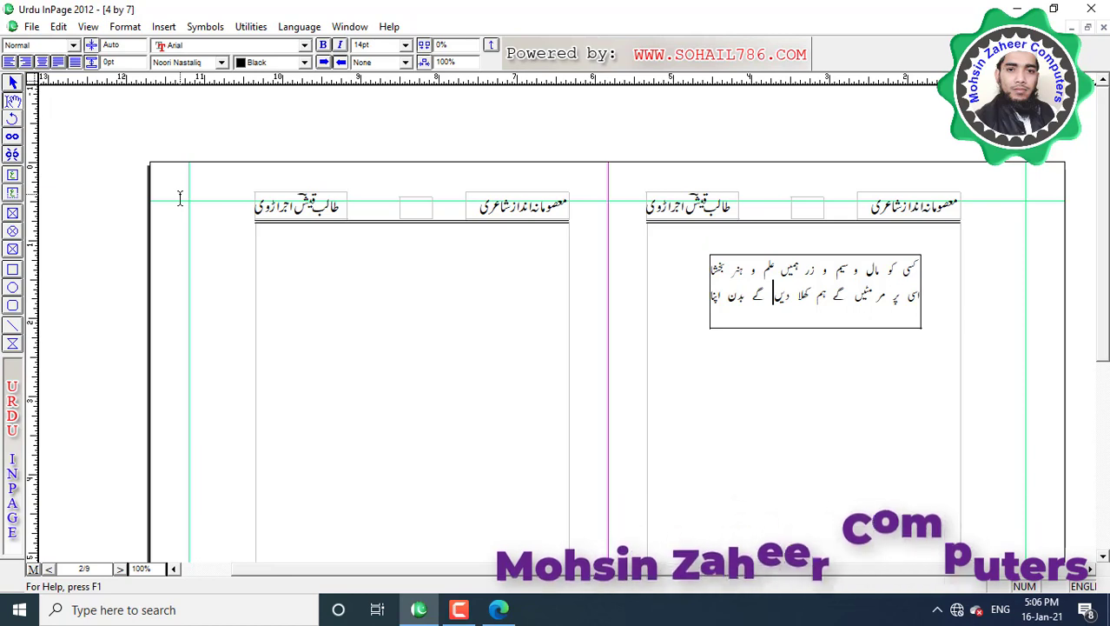
click(74, 62)
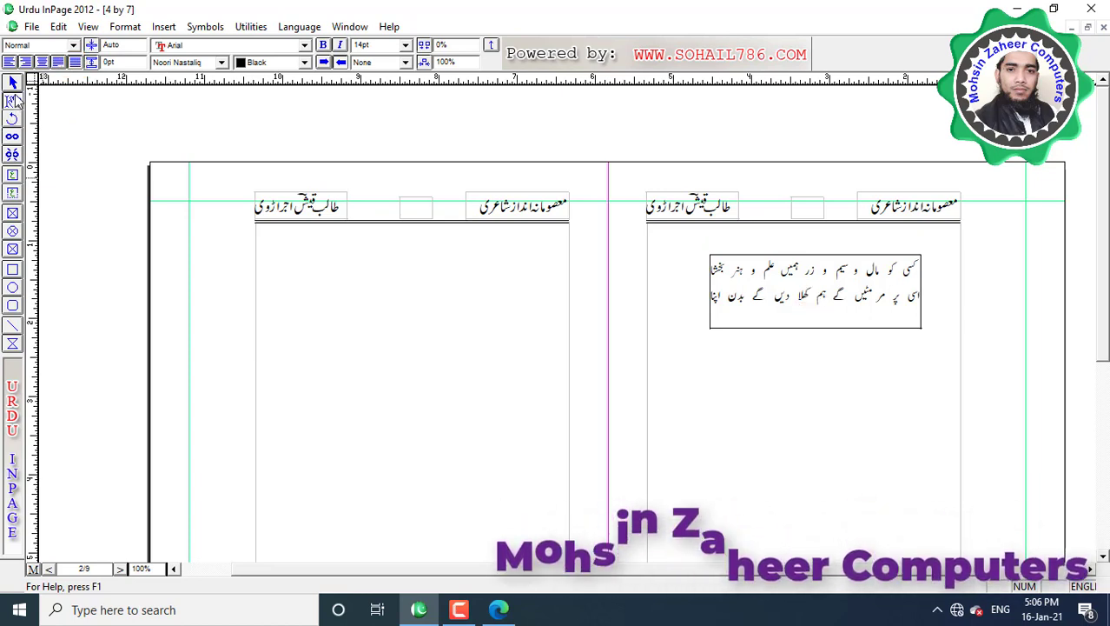
Delete the couplet's text box from page 2.
key(Escape)
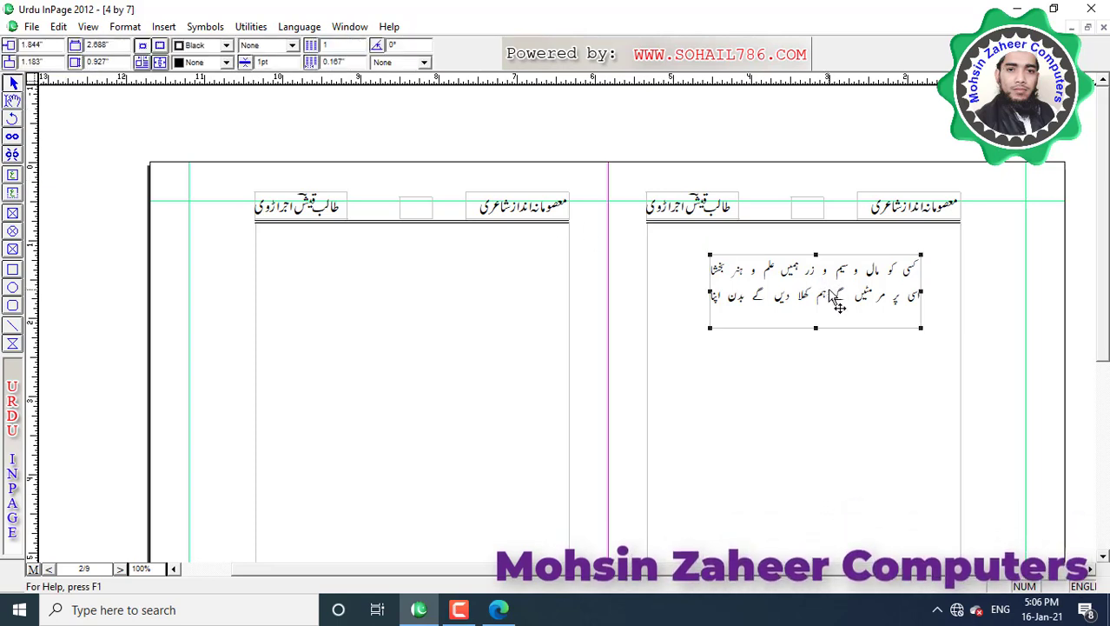
key(Delete)
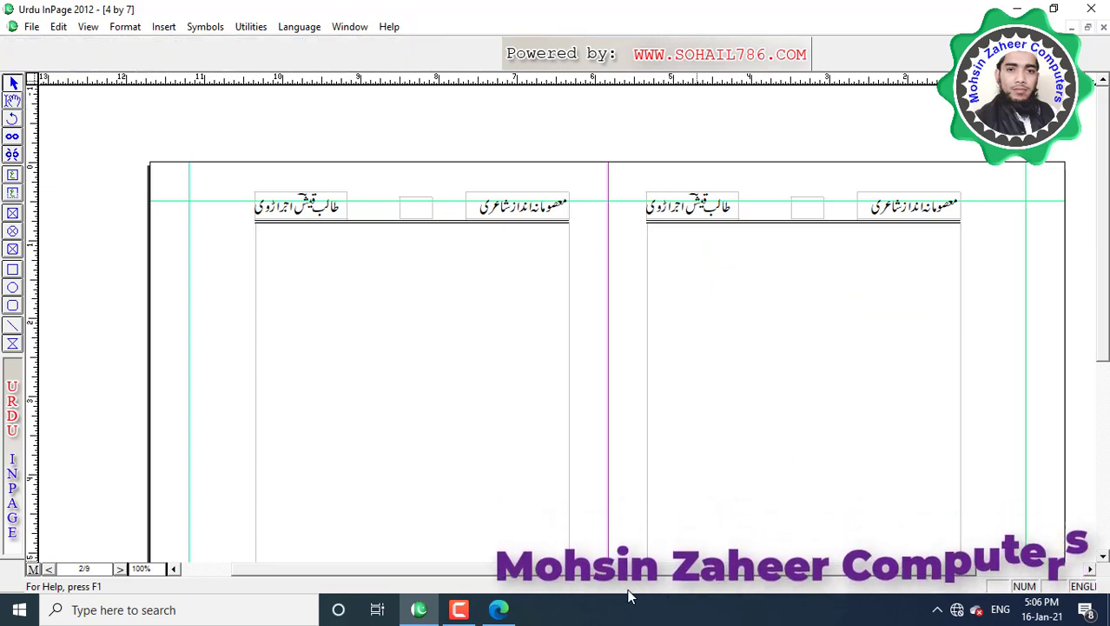
Switch to sher.pdf in Edge, examine the two-column verse layout under the heading, and return to the InPage document.
click(511, 610)
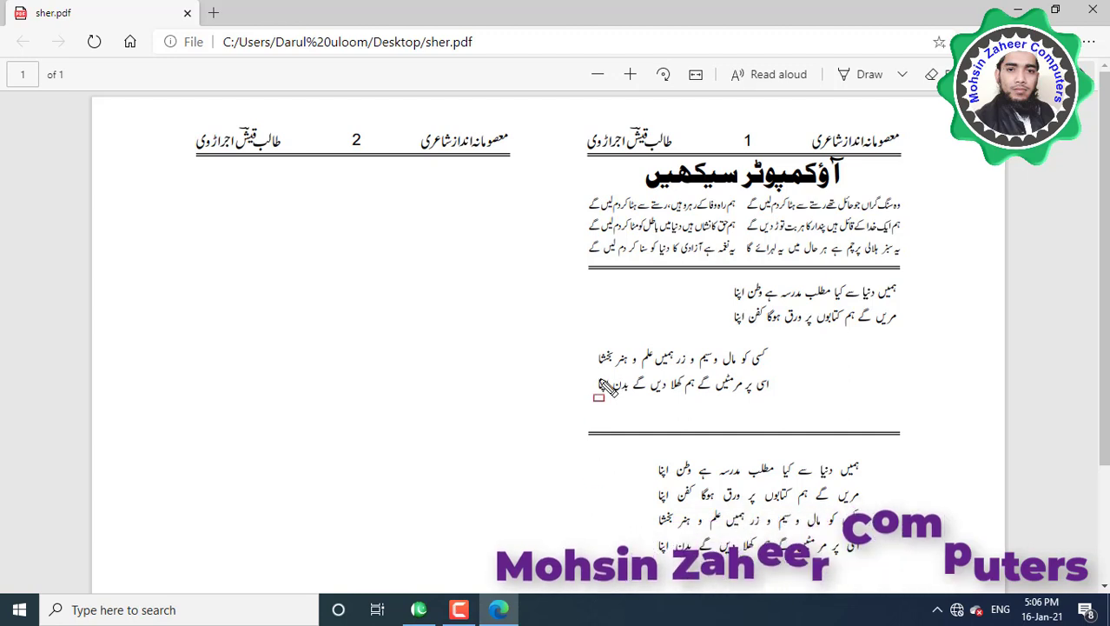
mouse_move(574, 190)
mouse_down()
mouse_move(828, 257)
mouse_move(919, 266)
mouse_up()
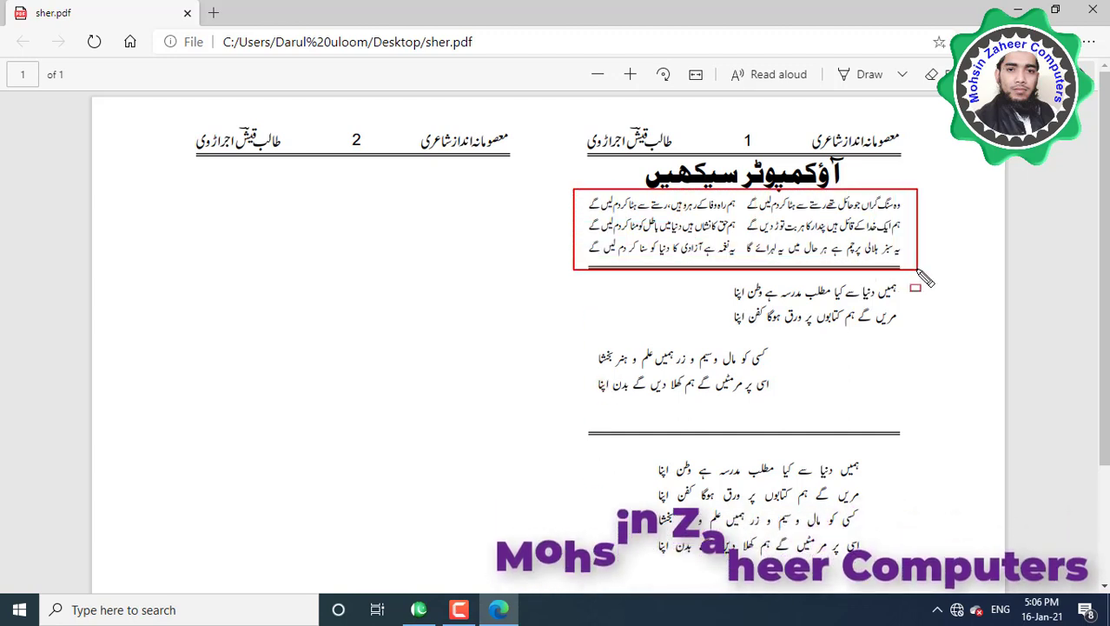
key(Escape)
click(417, 617)
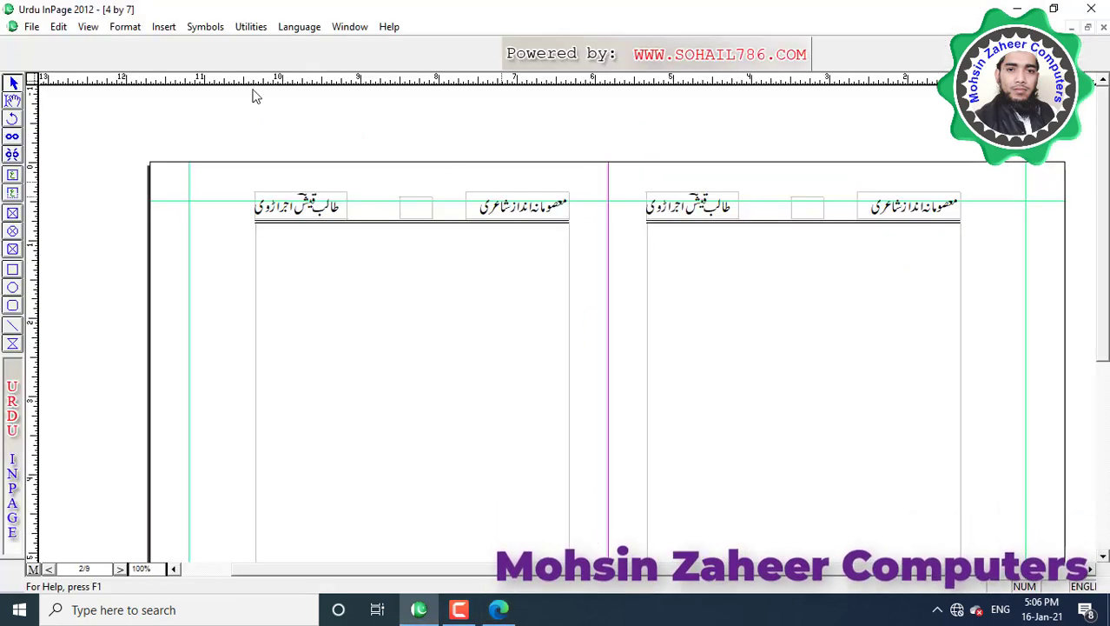
Insert a table with one row, three columns and automatic column width in page 2's main text frame.
click(786, 261)
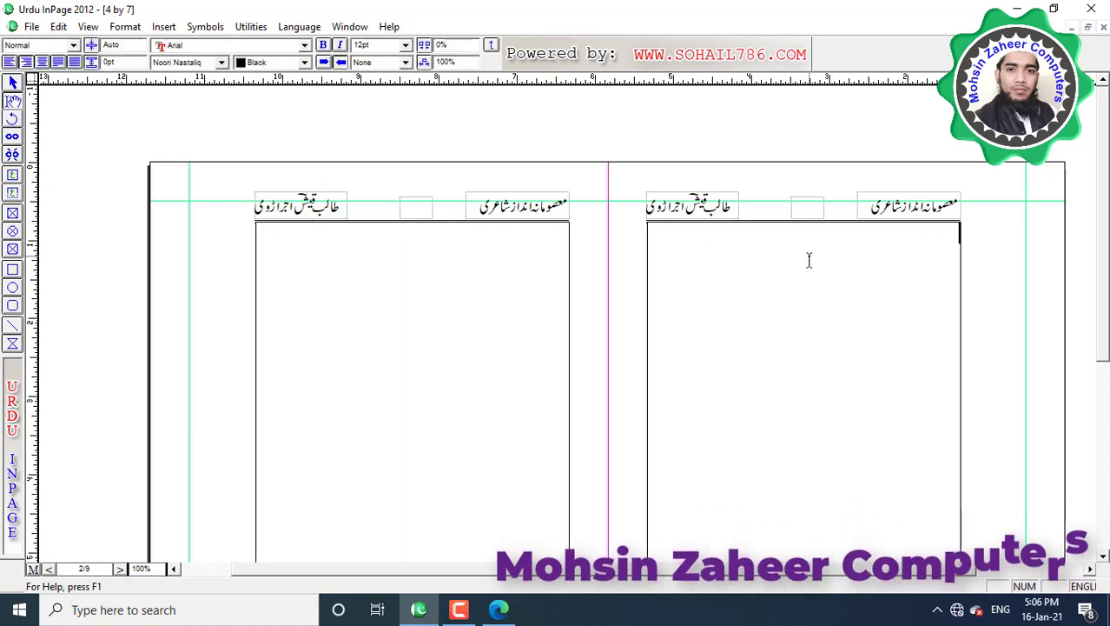
click(163, 27)
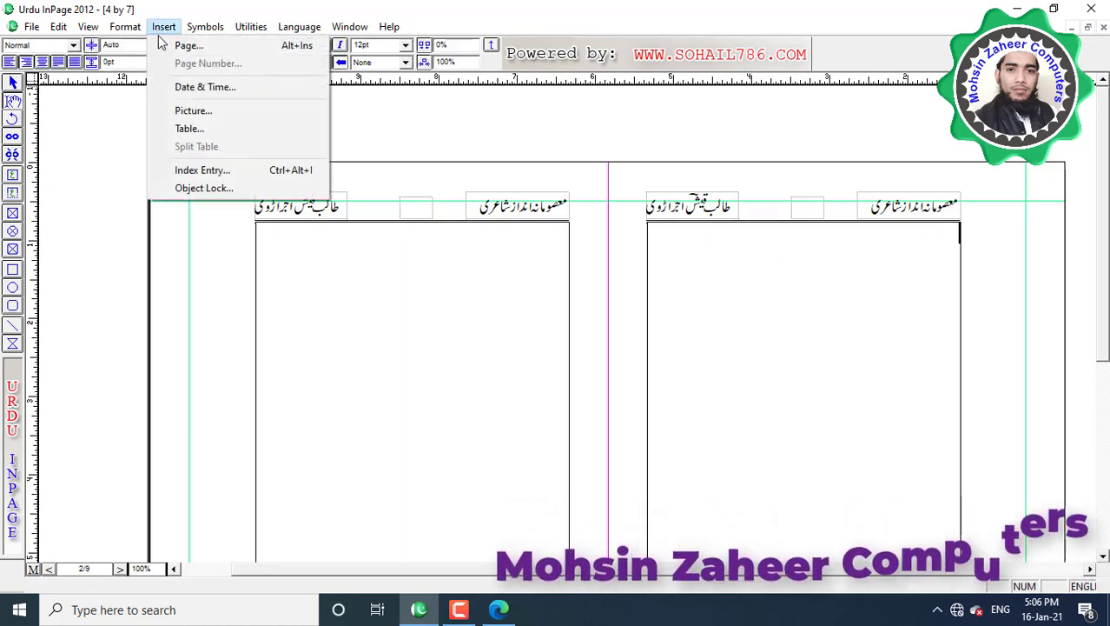
click(187, 128)
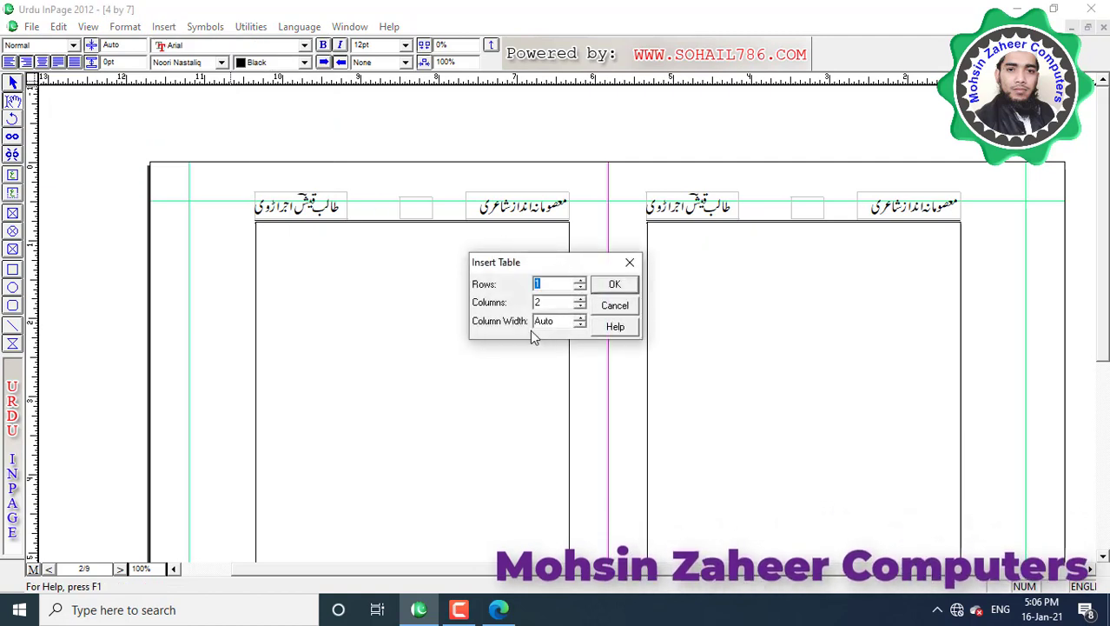
click(579, 299)
click(616, 286)
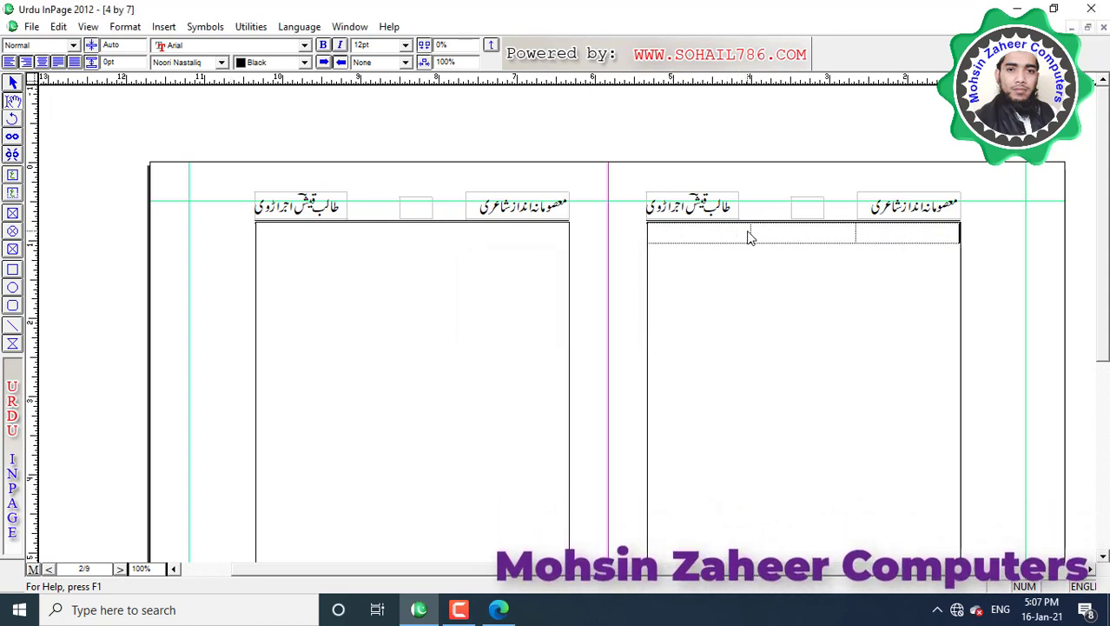
drag(750, 236, 953, 243)
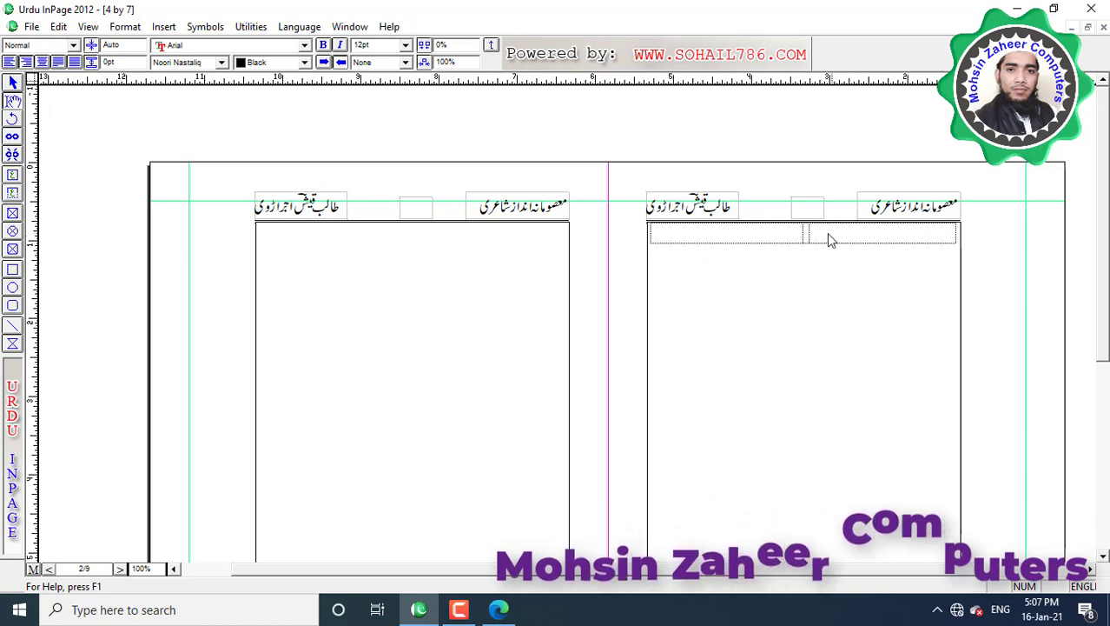
Set the two-column table's alignment to Centered in its table format.
click(769, 232)
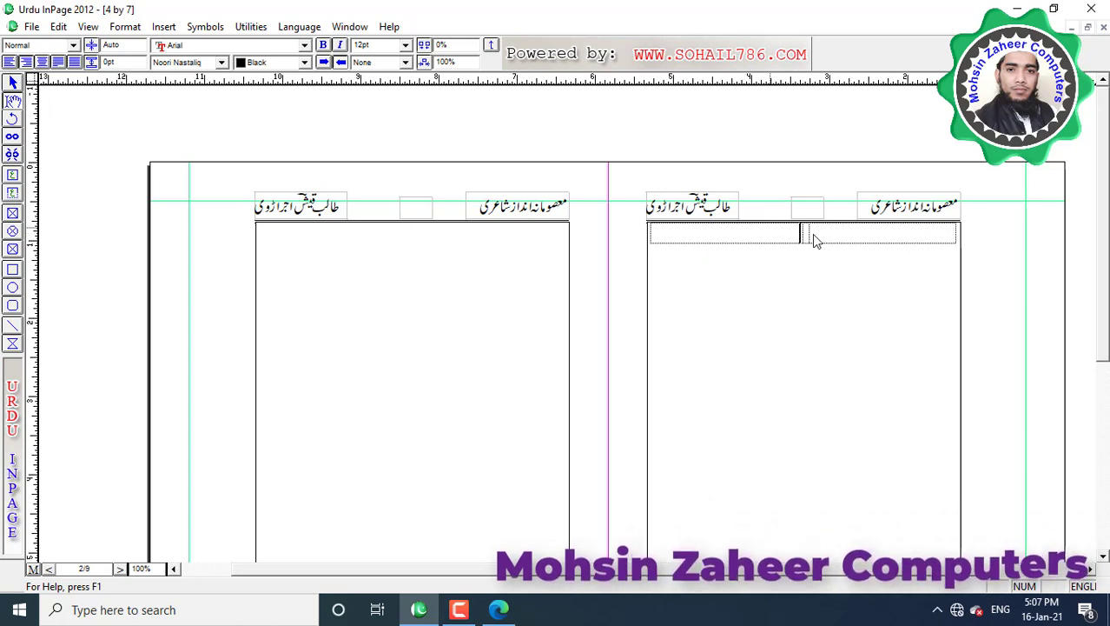
click(125, 26)
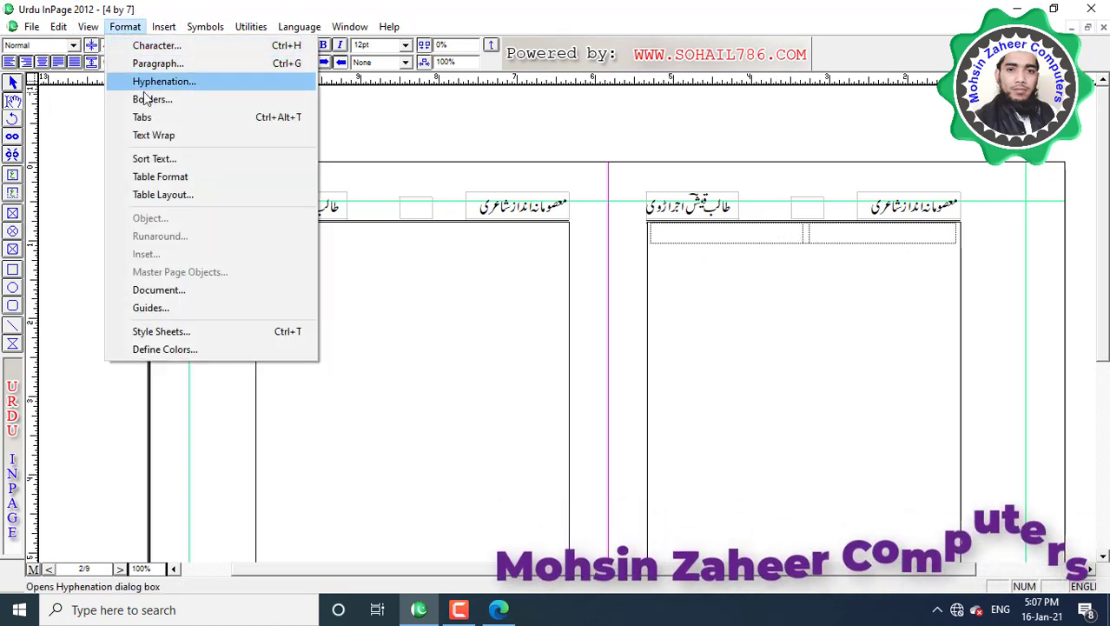
click(165, 176)
click(629, 347)
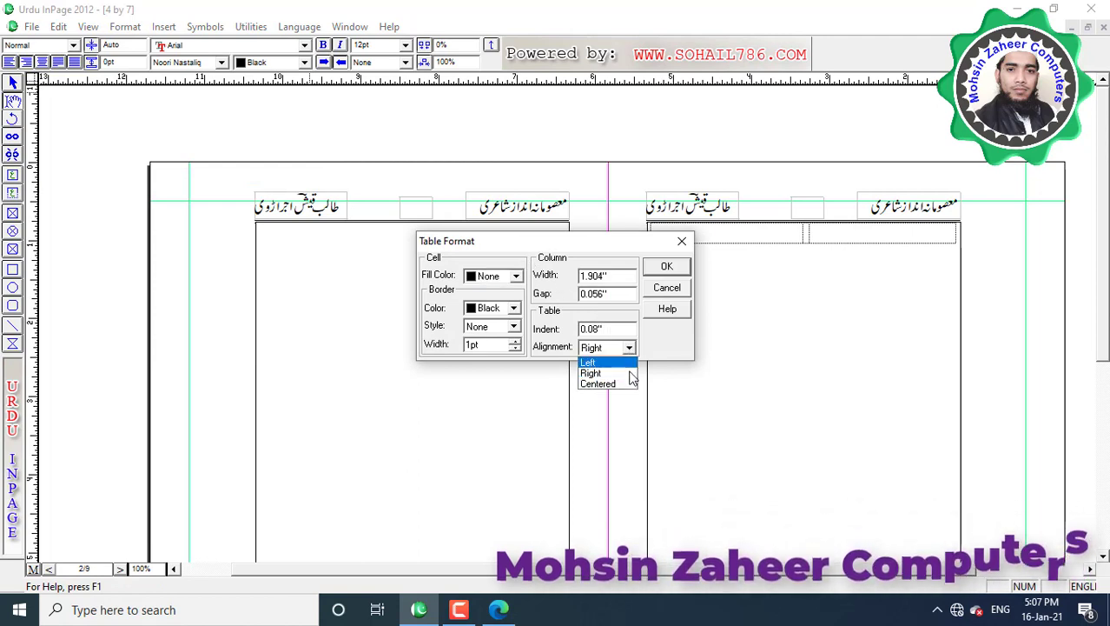
click(620, 384)
drag(609, 331, 582, 333)
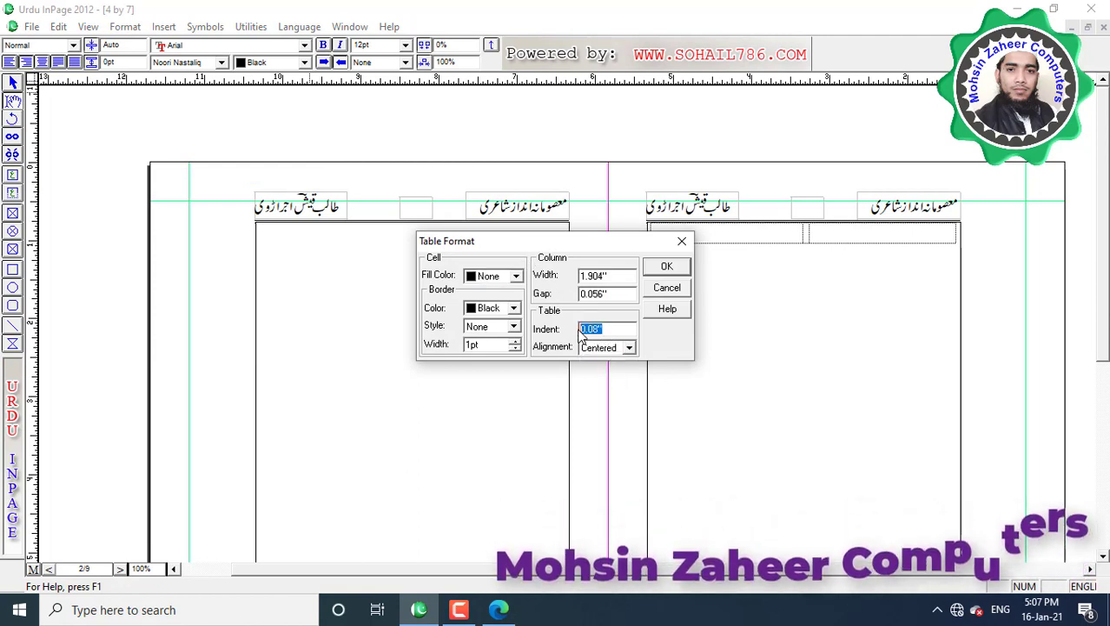
click(667, 266)
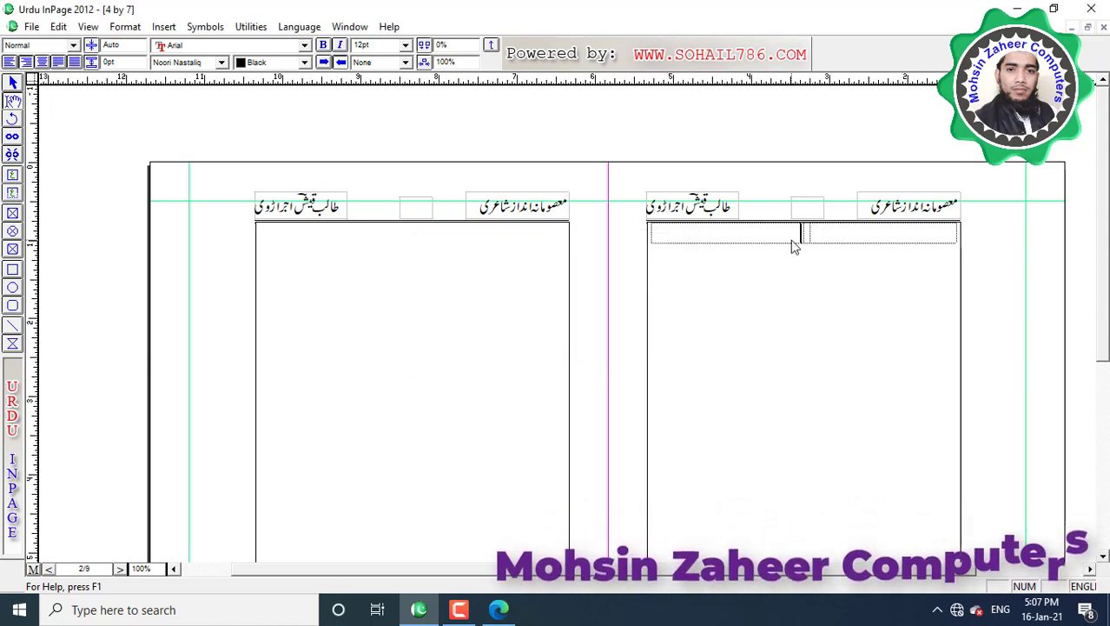
Enter the verse line "ہمیں دنیا سے کیا مطلب مدرسہ وطن اپنا" in the first cell of the table's first row.
click(914, 234)
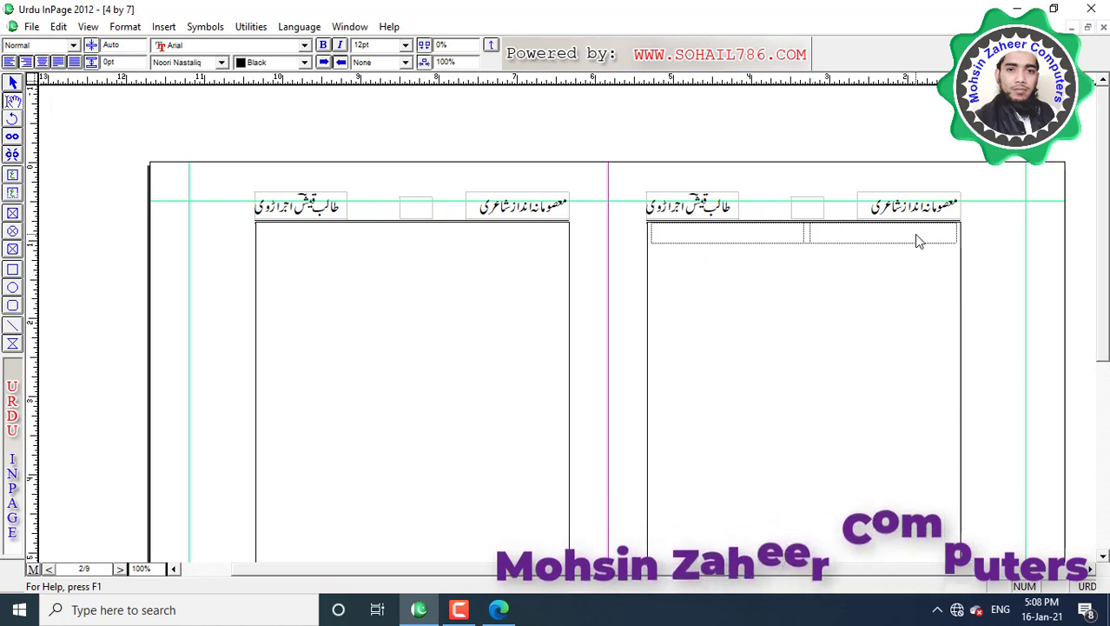
text(ہمیں د)
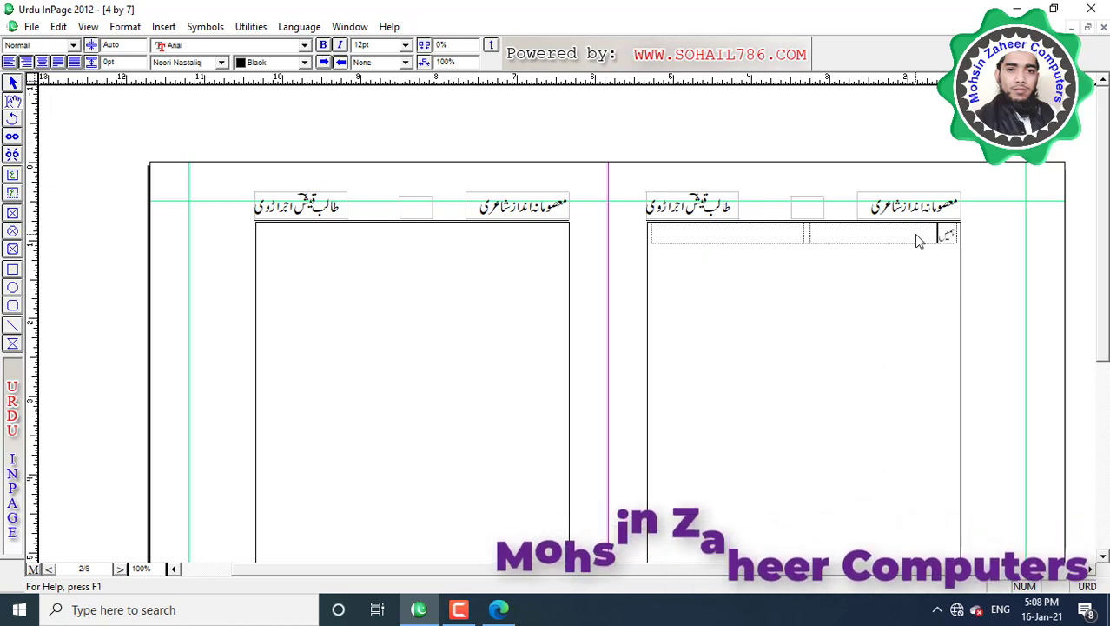
text(نیا س)
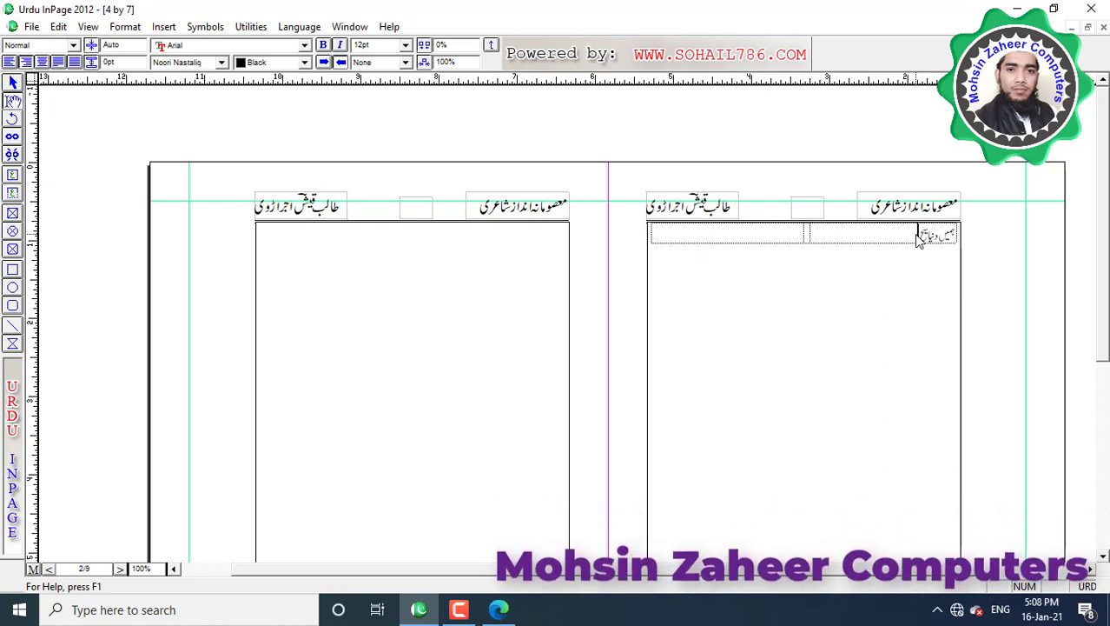
text(ے کیا مطلب)
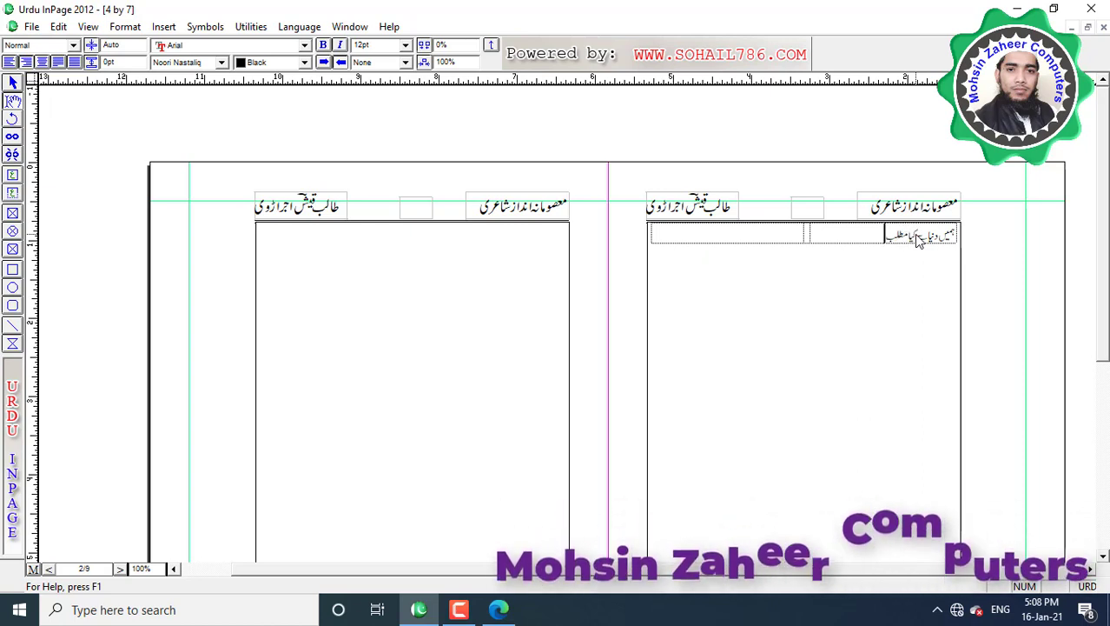
text( مدرسہ وطن اپنا)
Enter "مریں گے ہم کتابوں پر ورق ہوگا کفن اپنا" in the second cell of the table's first row.
key(Tab)
text(مریں گے ہم کتابوں)
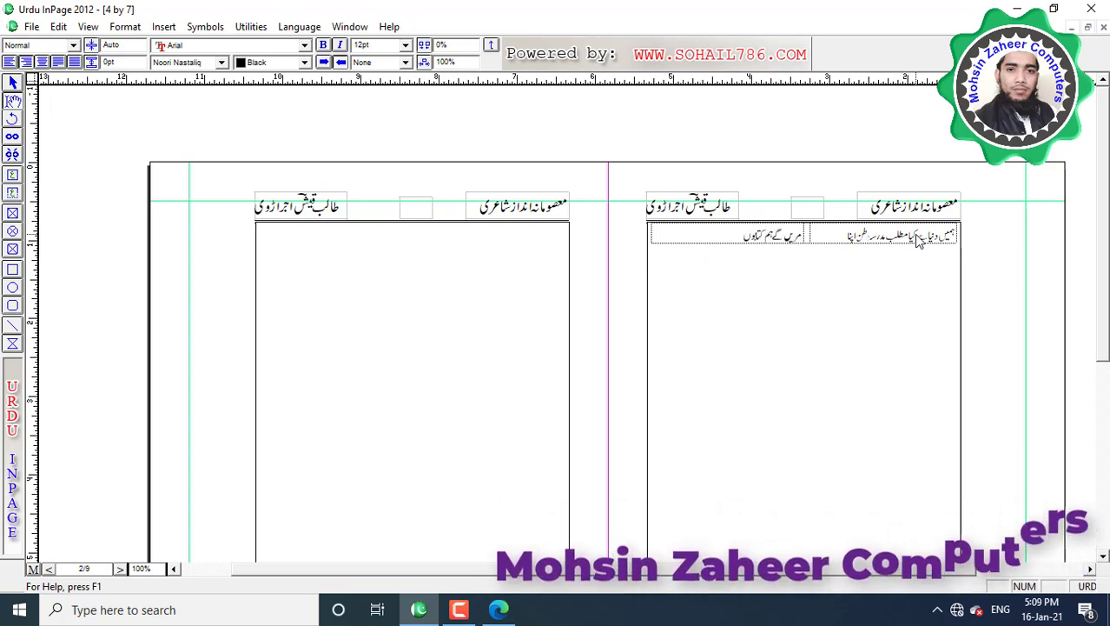
text( پر ورق ہوگا)
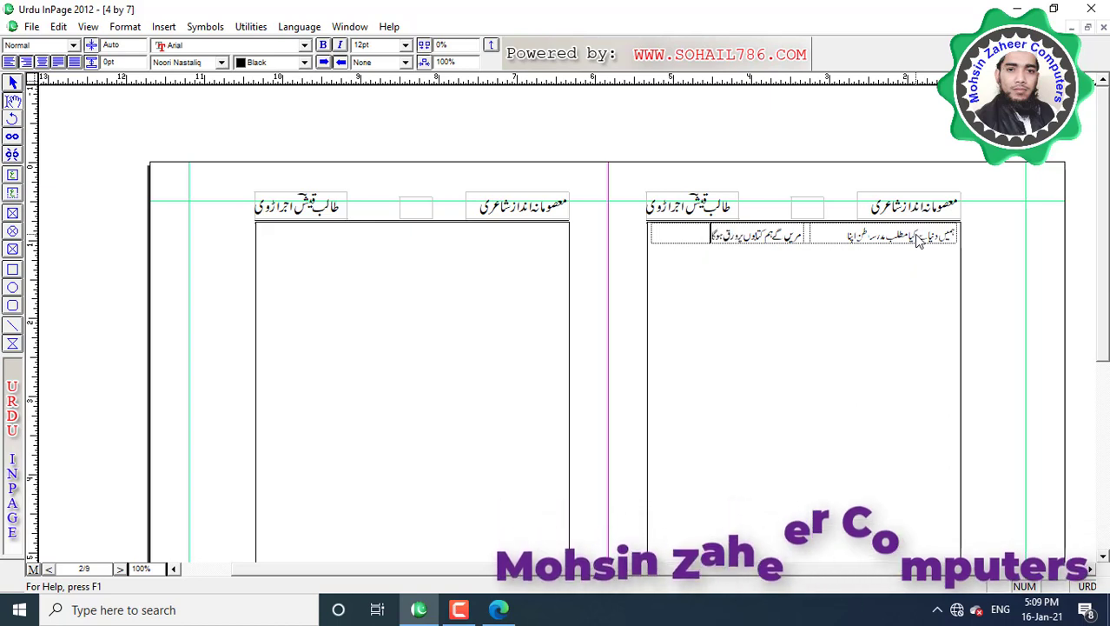
text( کفن اپنا)
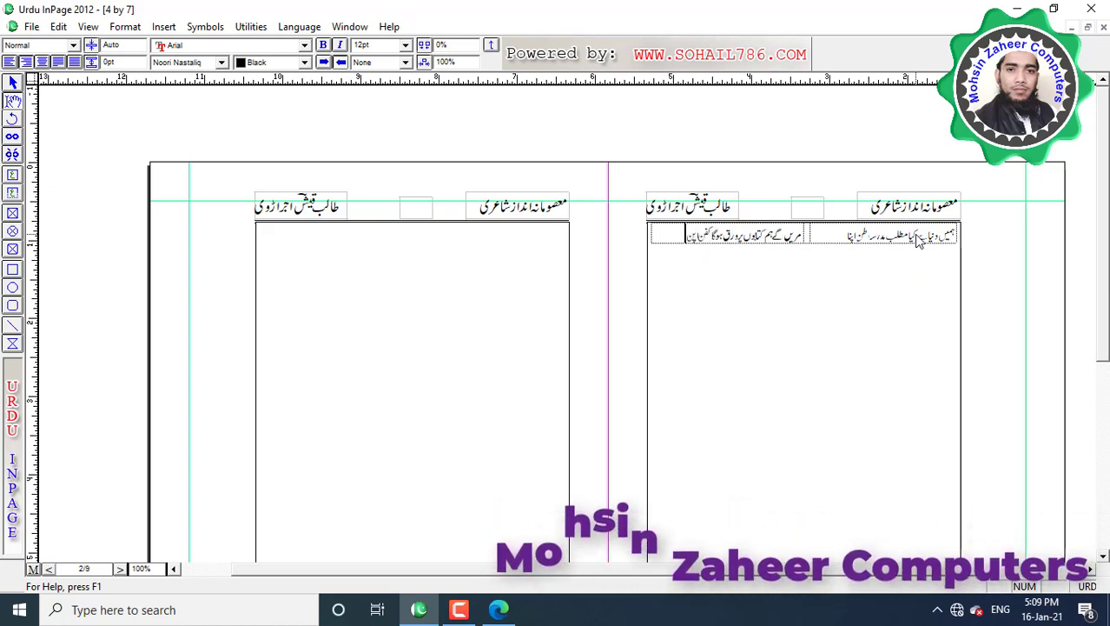
Add a second table row and enter "کسی کو مال و سیم و زر ہمیں علم و ہنر بخشا" in its first cell.
key(Tab)
text(کسی کو)
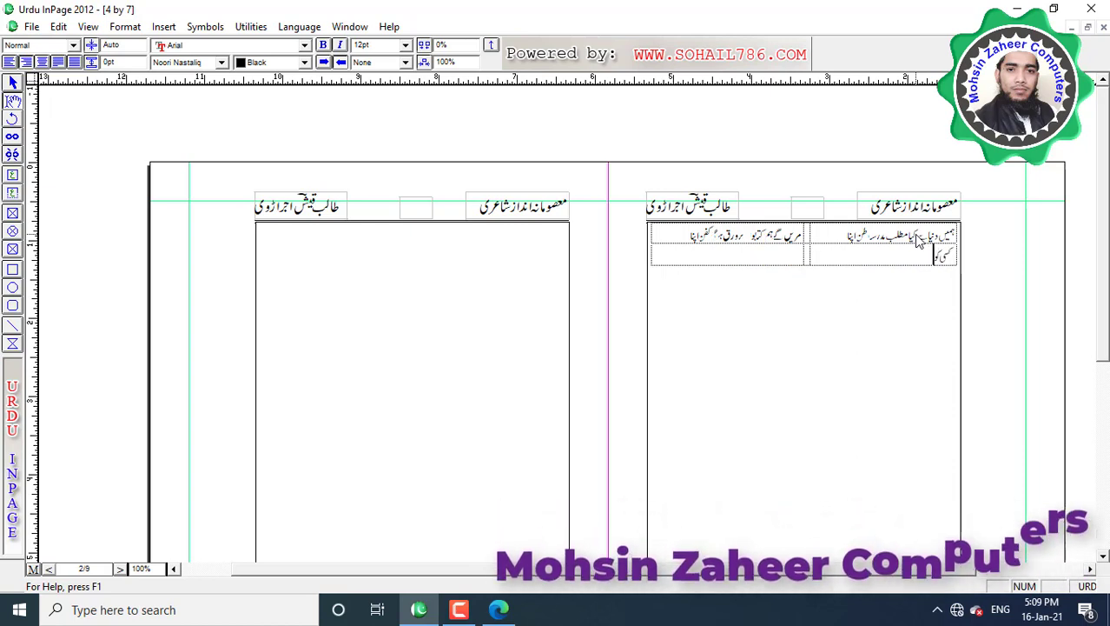
text( مال و سیم)
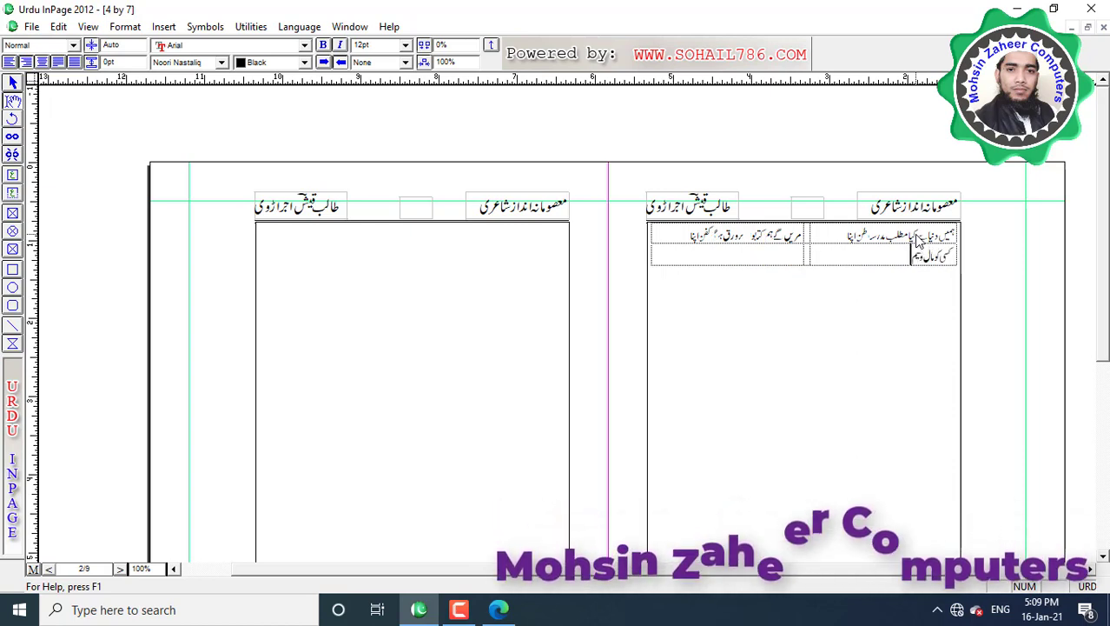
text( و زر ہمیں علم و ہنر بخشا )
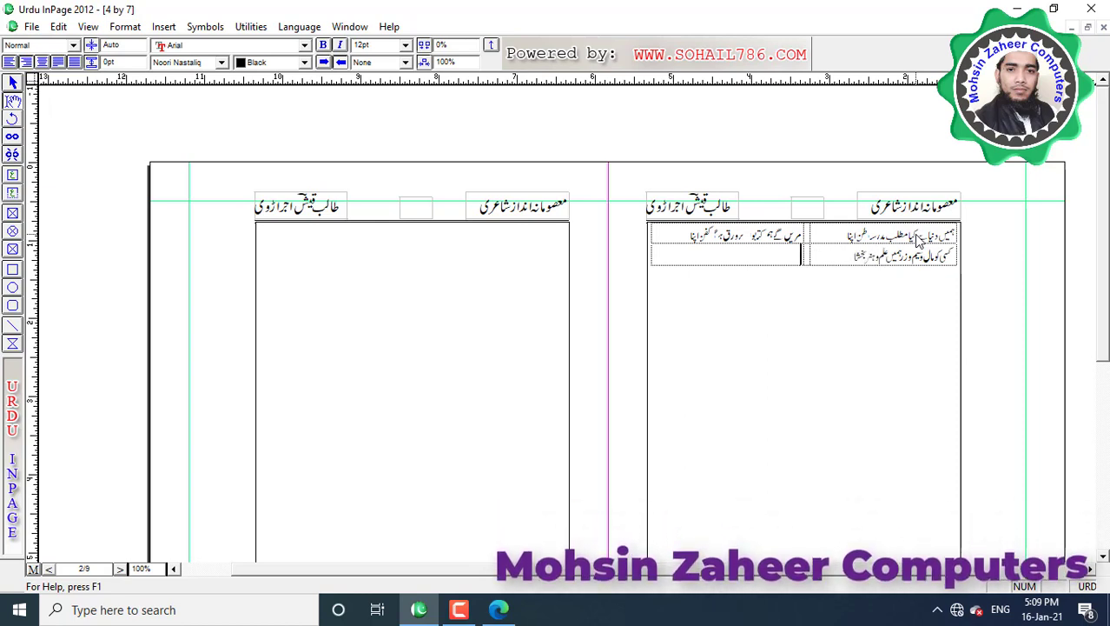
Enter "اسی پر مٹیں گے ہم گھلادیں گے بدن اپنا" in the second cell of the table's second row.
text(ا)
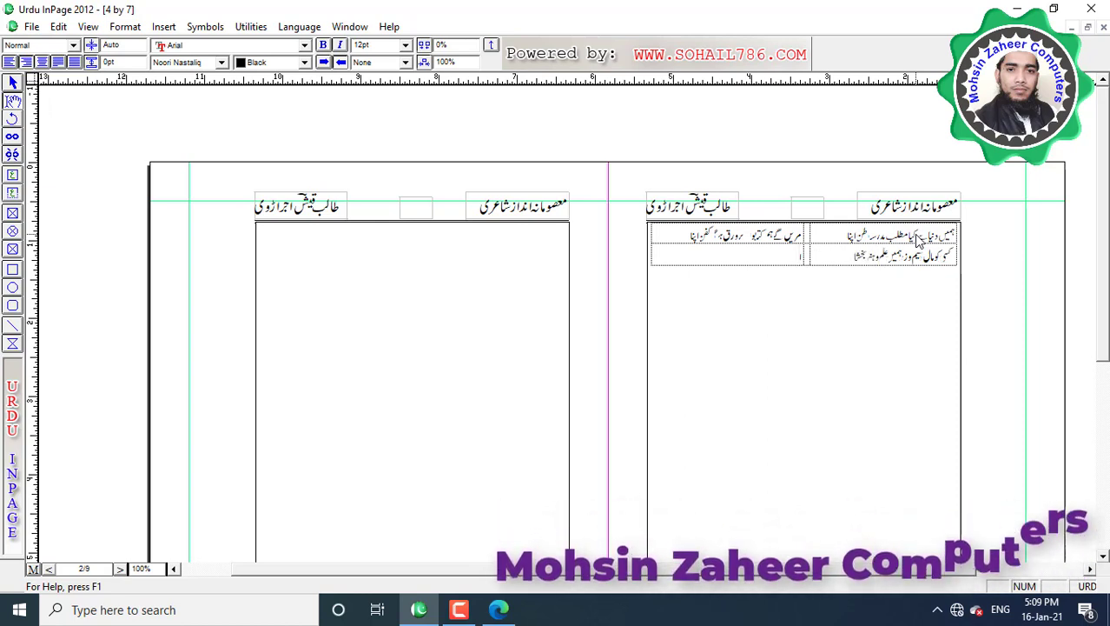
text(سی پر مٹیں)
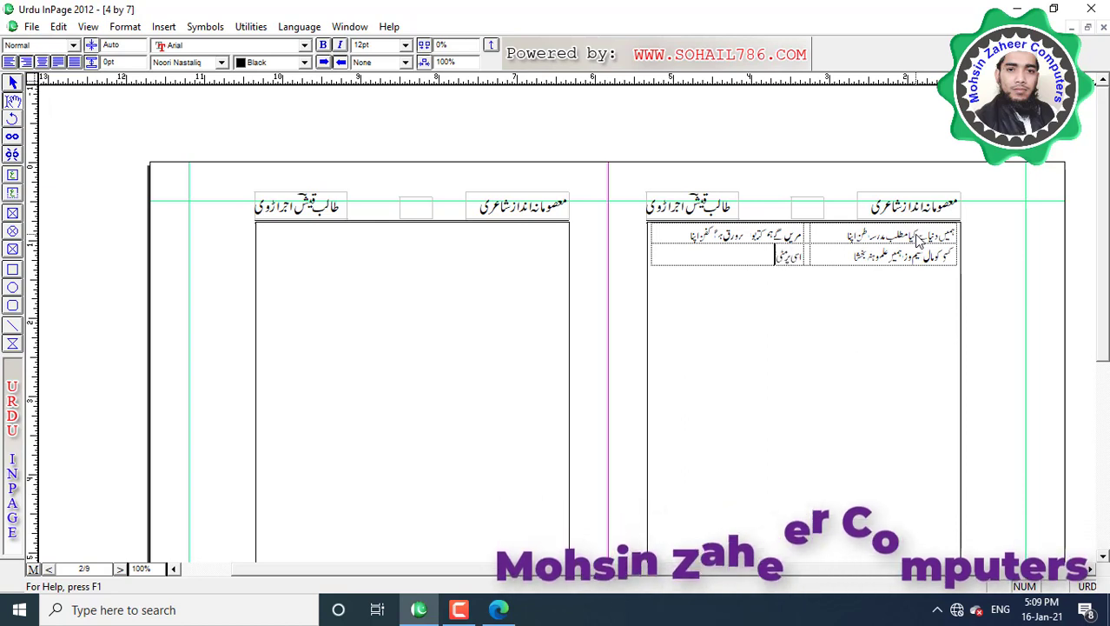
text( گے ہم گھلادیں گے بدن اپنا)
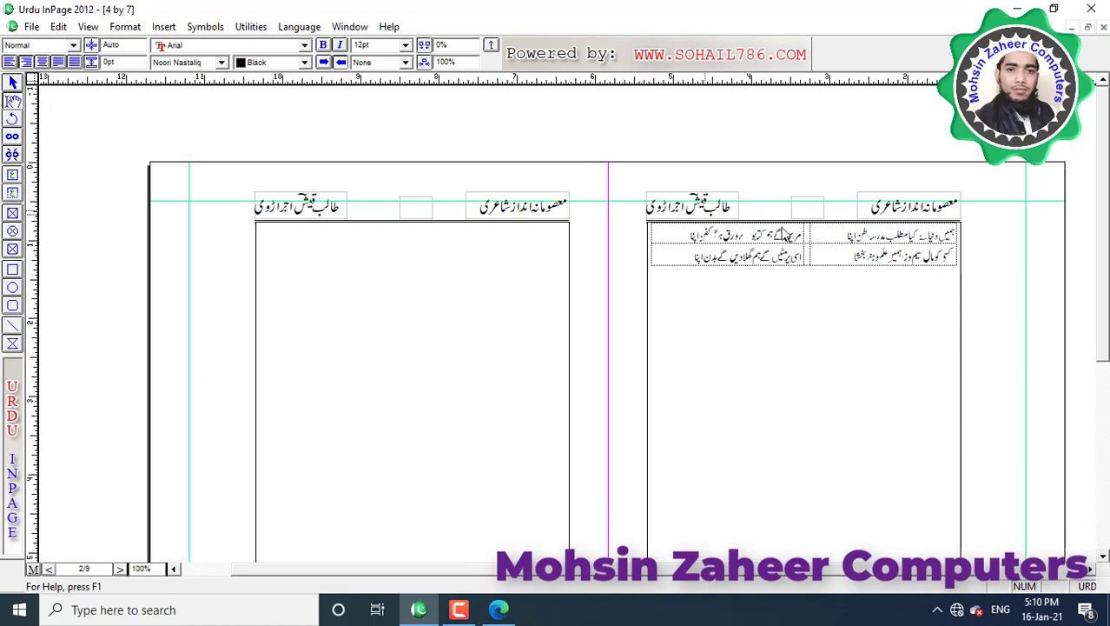
Apply forced justification to the verse text in all four cells of the table.
drag(955, 235, 888, 255)
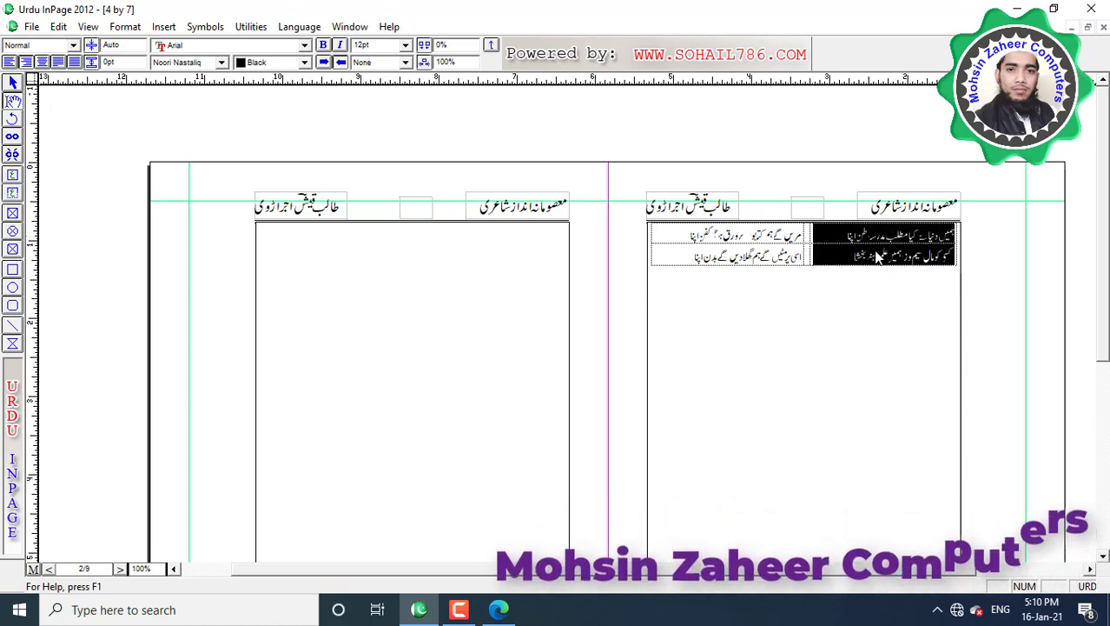
drag(803, 256, 711, 261)
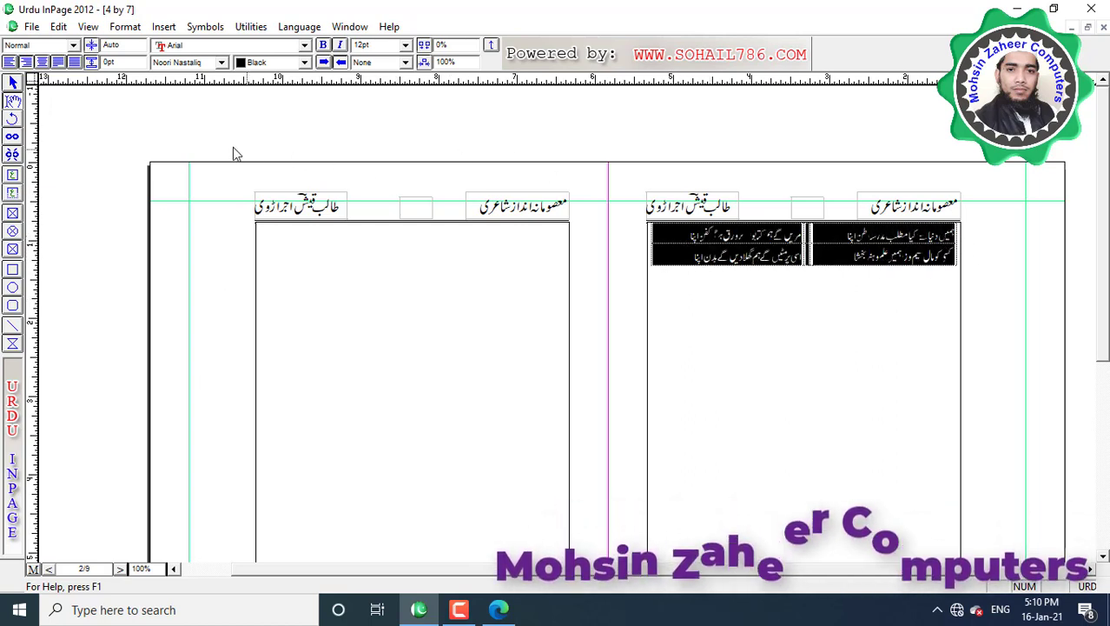
click(75, 65)
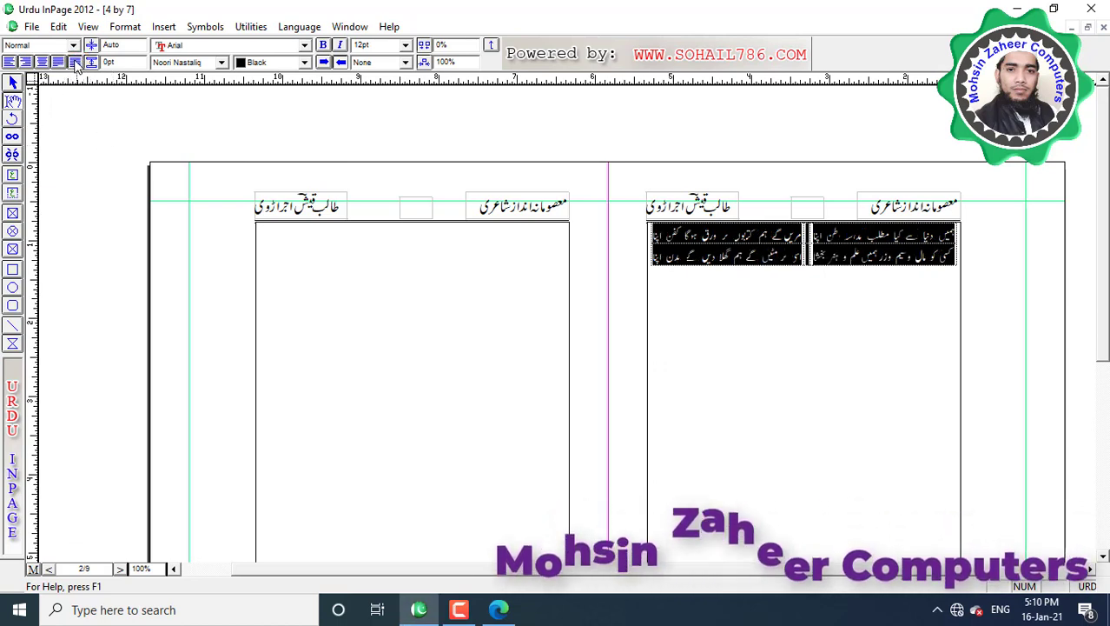
click(776, 257)
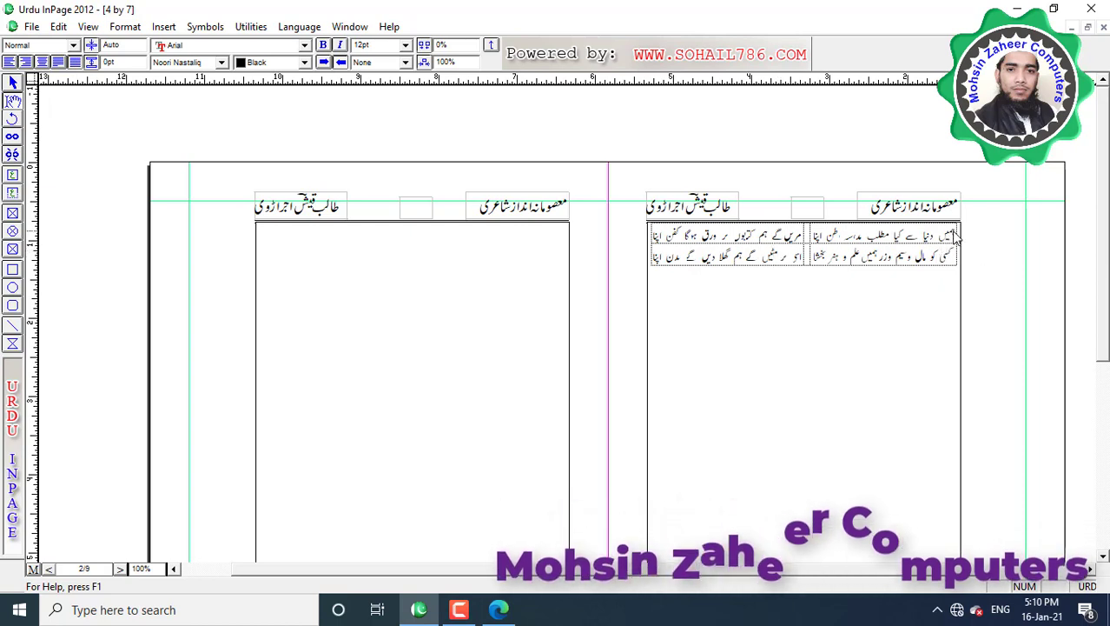
Set the font size of the text in all four table cells to 14pt.
drag(957, 237, 901, 256)
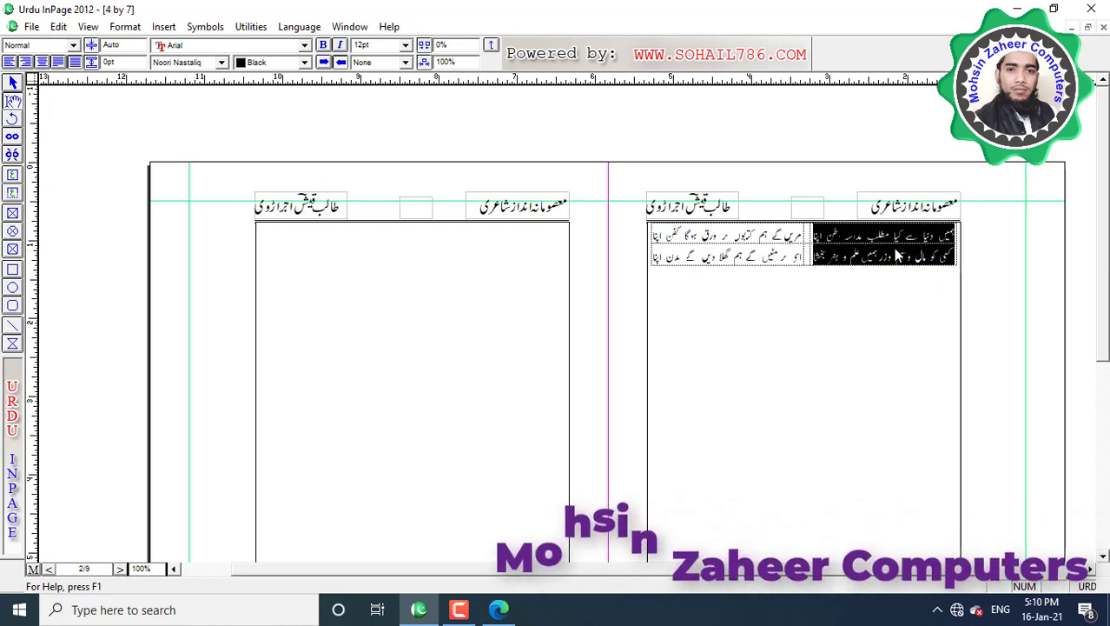
drag(802, 255, 714, 253)
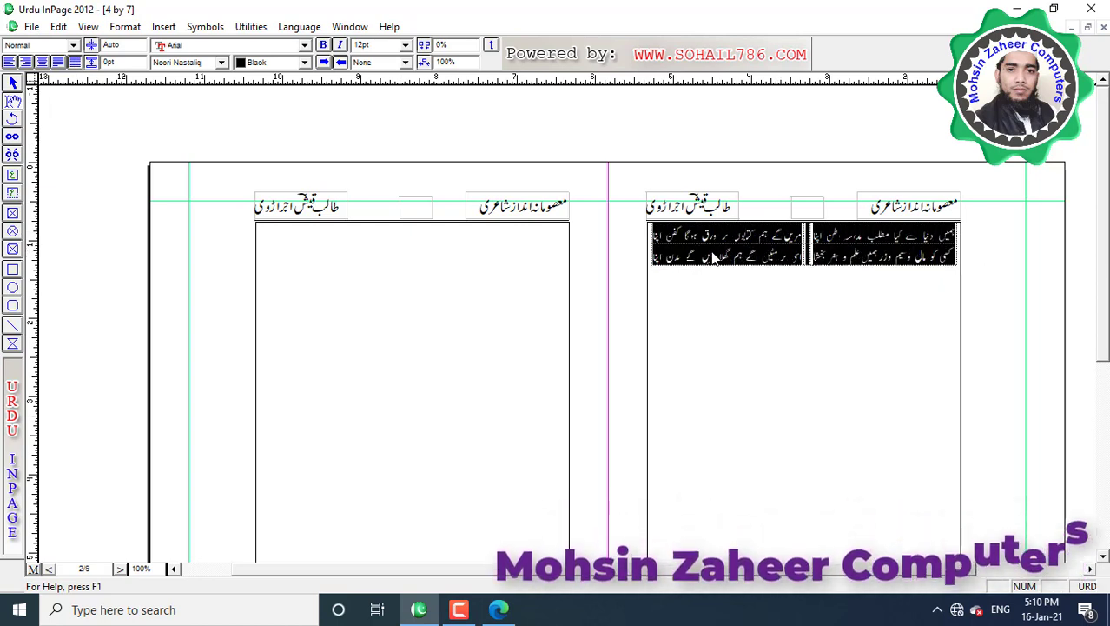
click(405, 46)
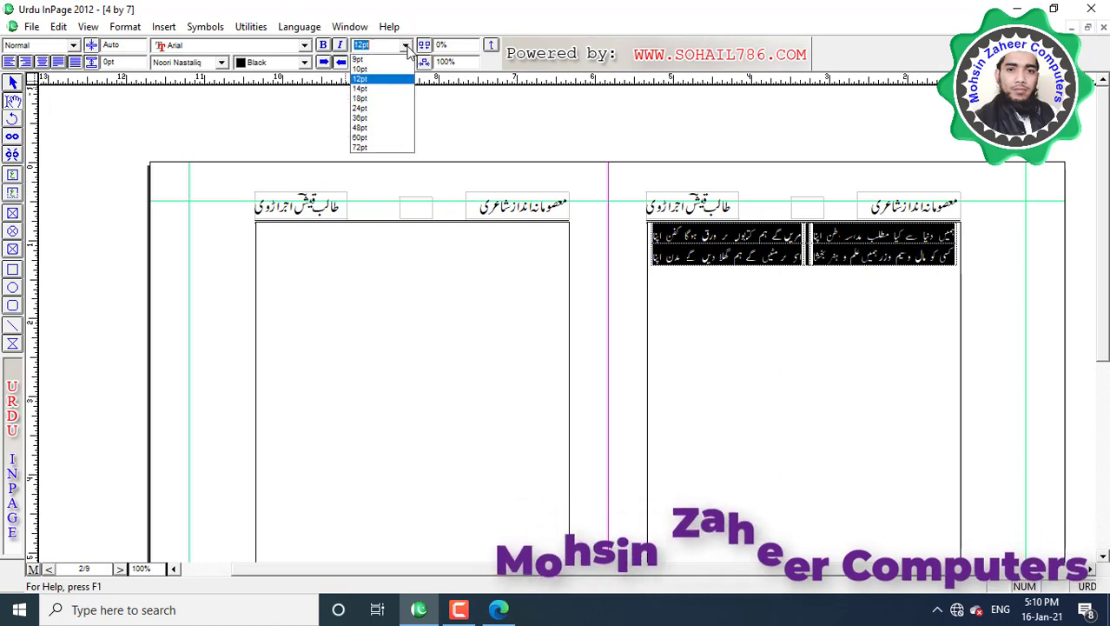
click(384, 88)
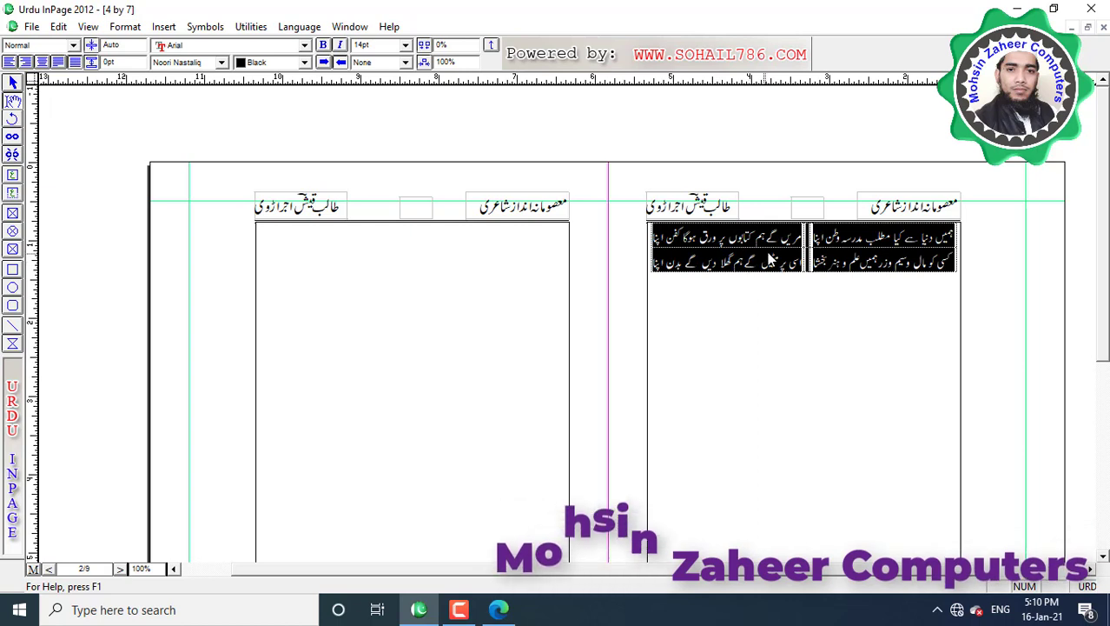
click(780, 258)
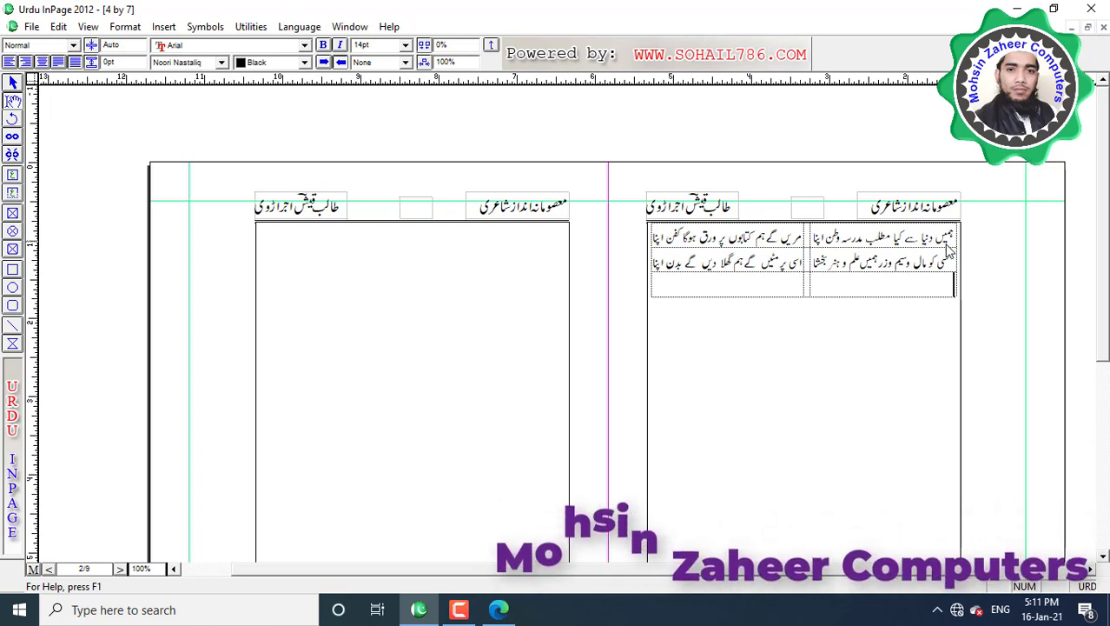
Copy the verse "ہمیں دنیا سے کیا مطلب مدرسہ وطن اپنا" from the first cell into both cells of the third row.
triple_click(818, 235)
click(930, 288)
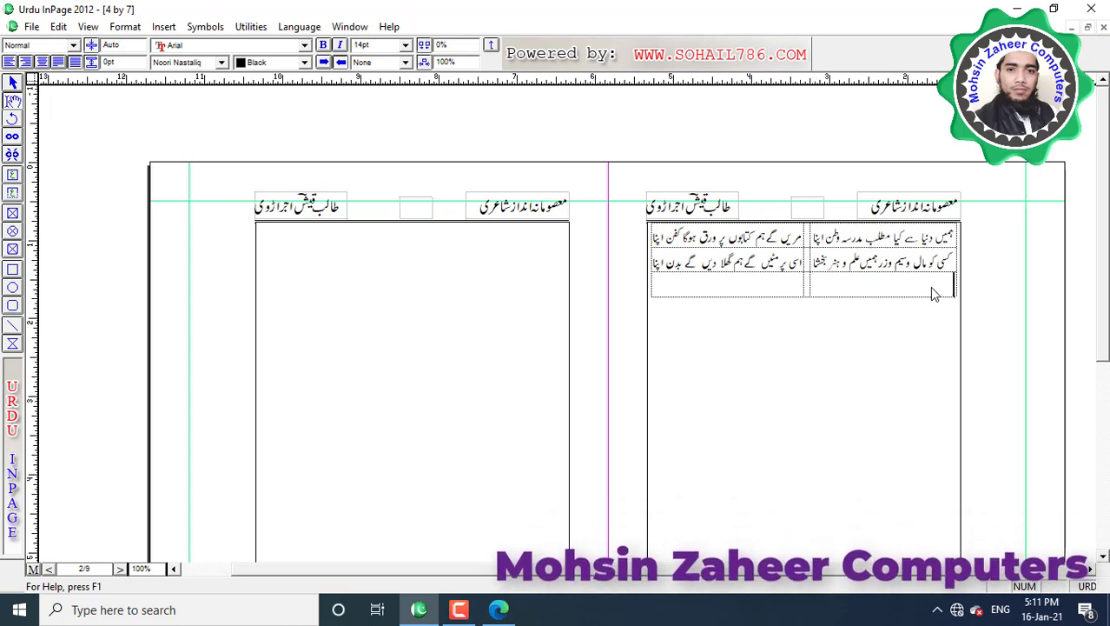
key(ctrl+v)
key(Tab)
key(ctrl+v)
click(926, 326)
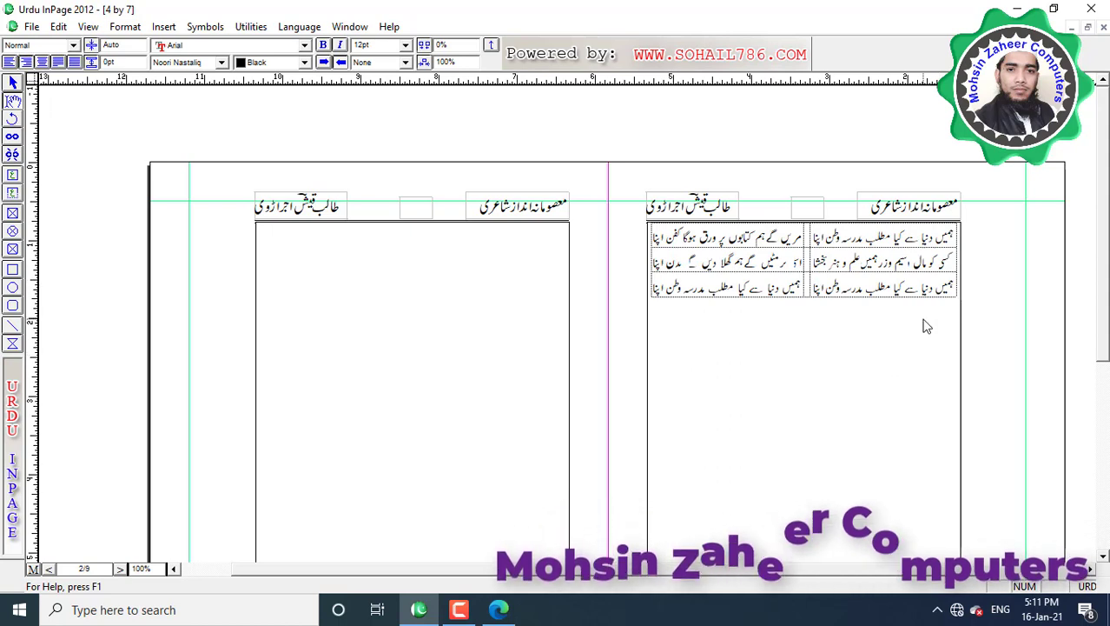
drag(803, 317, 956, 361)
drag(654, 391, 811, 442)
Create a new style sheet named "right" with R as its key equivalent.
click(123, 27)
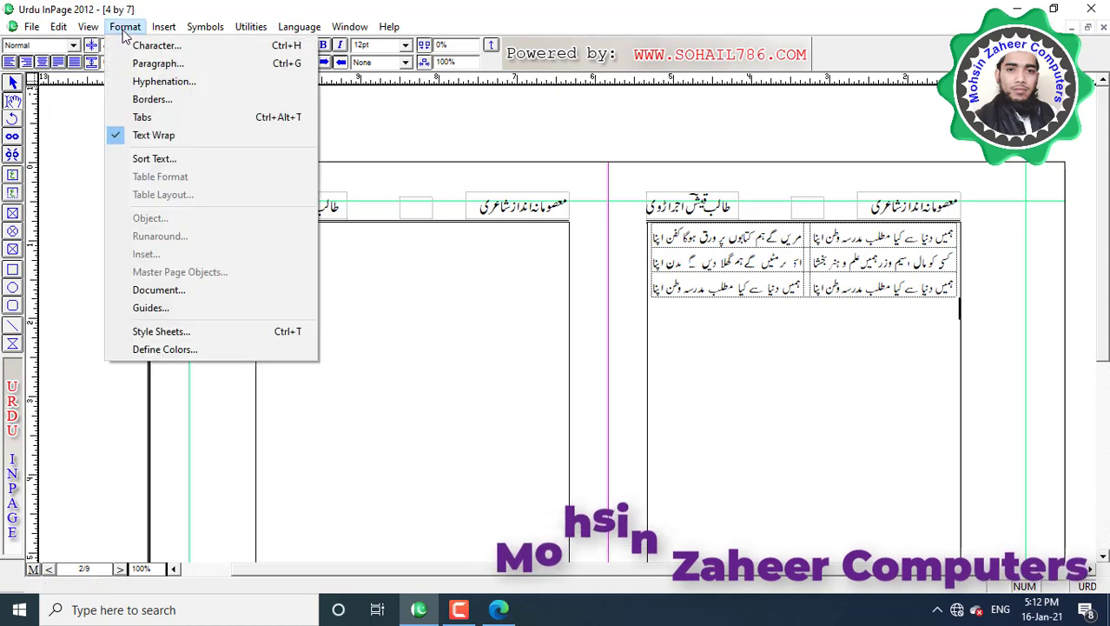
click(166, 332)
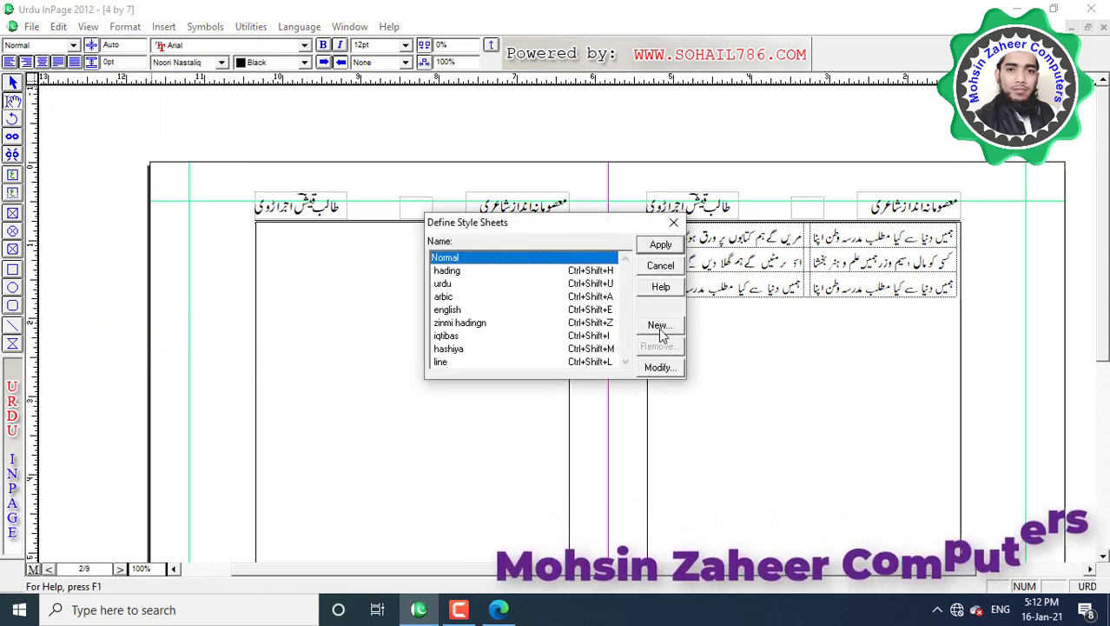
click(661, 327)
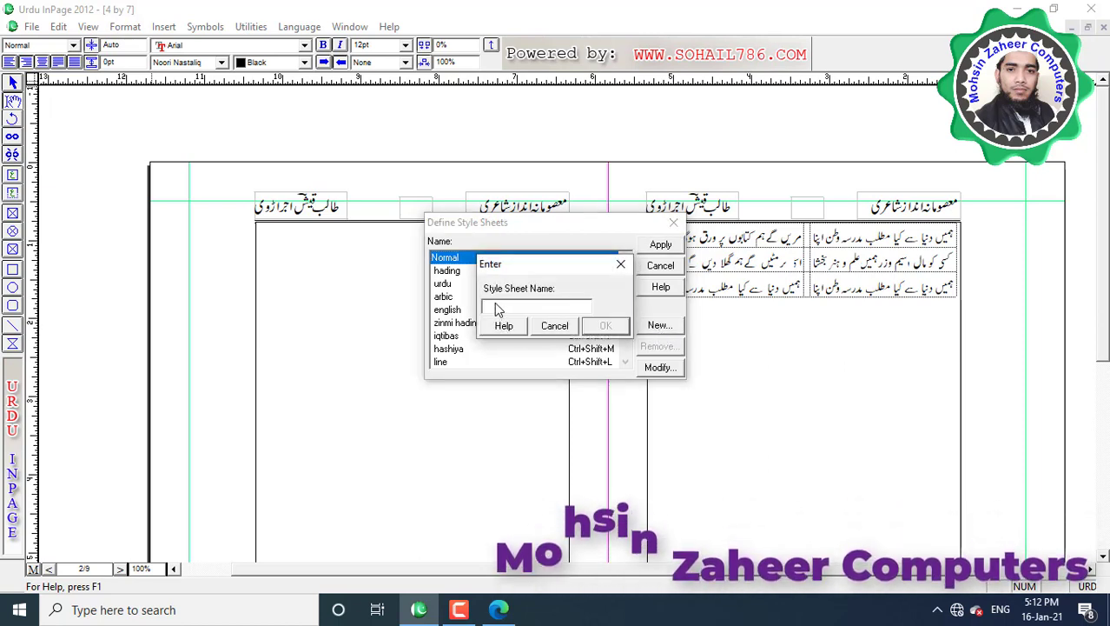
text(right)
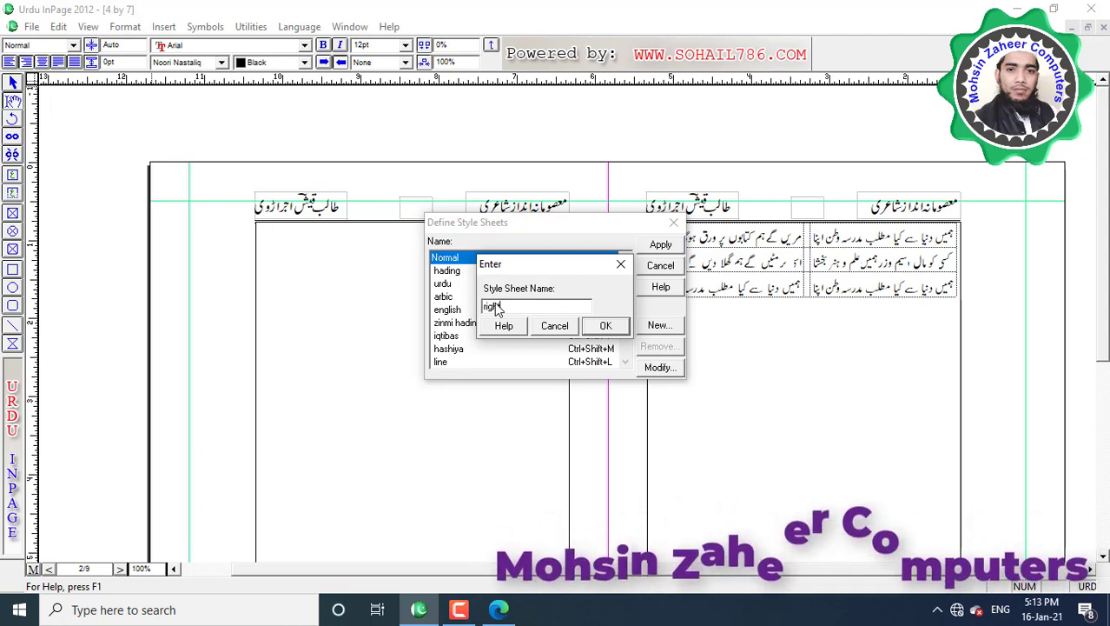
click(607, 327)
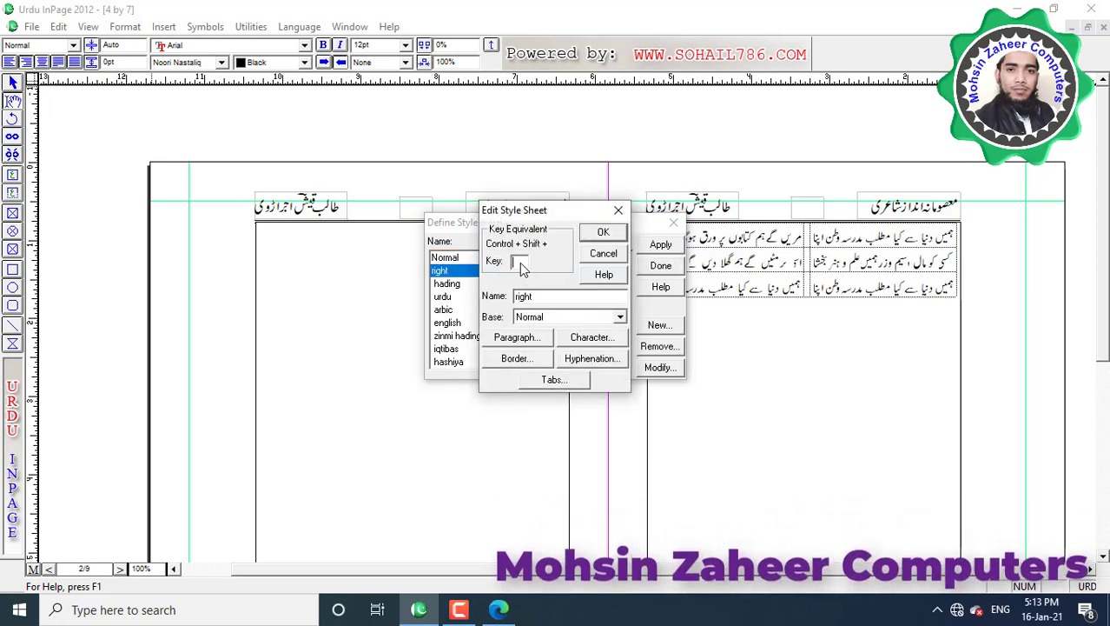
text(R)
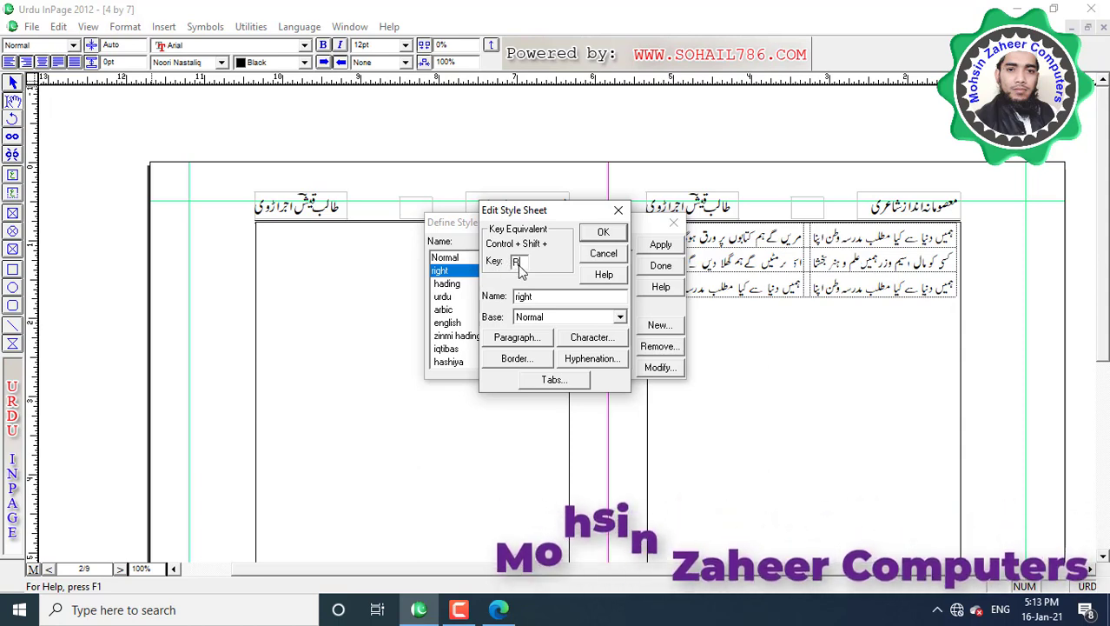
Set the character size of the "right" style sheet to 16.
click(592, 338)
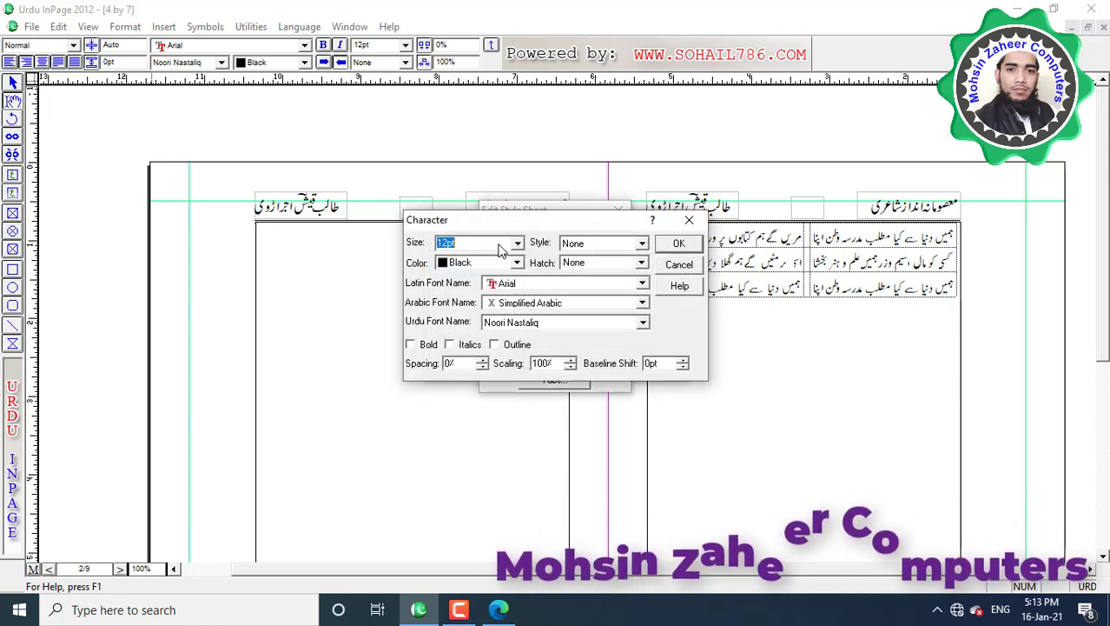
text(16)
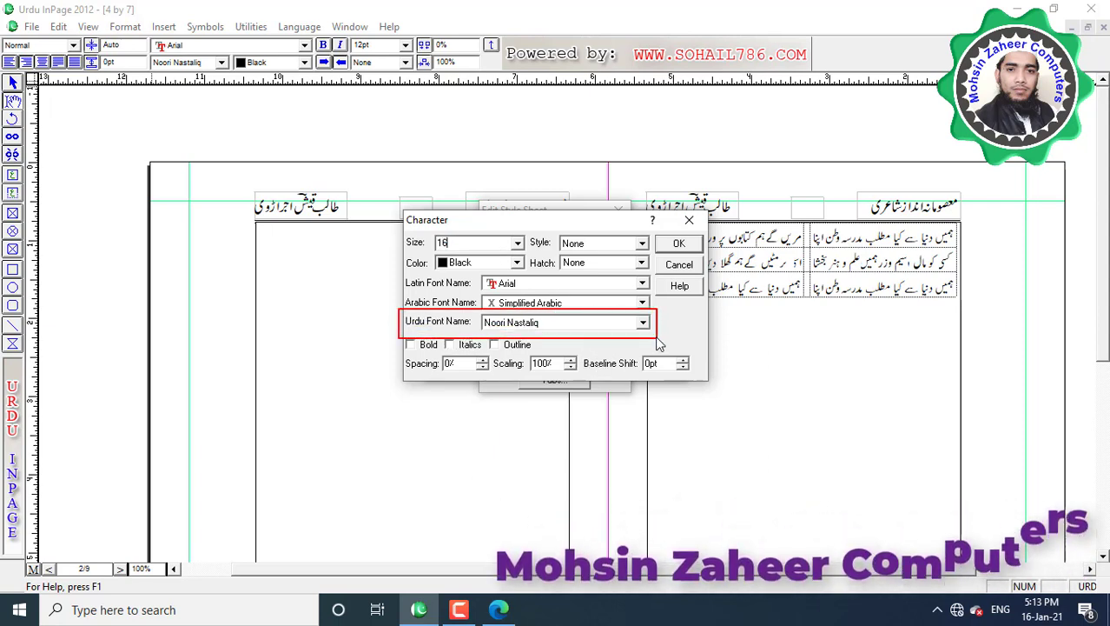
click(678, 245)
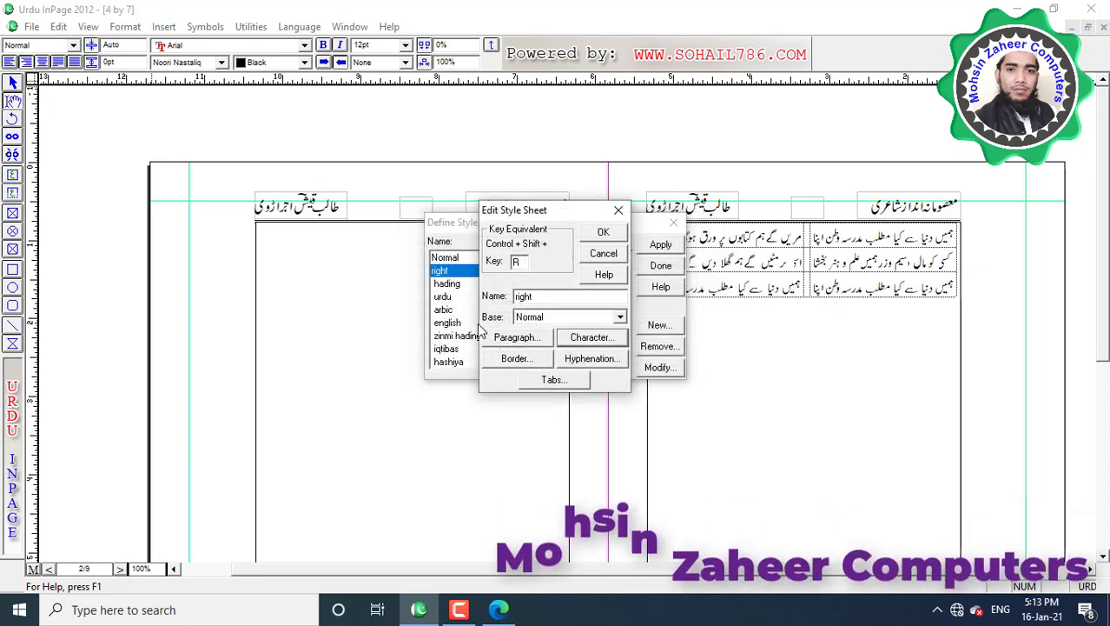
Set the paragraph alignment of the "right" style sheet to Forced Justified.
click(539, 346)
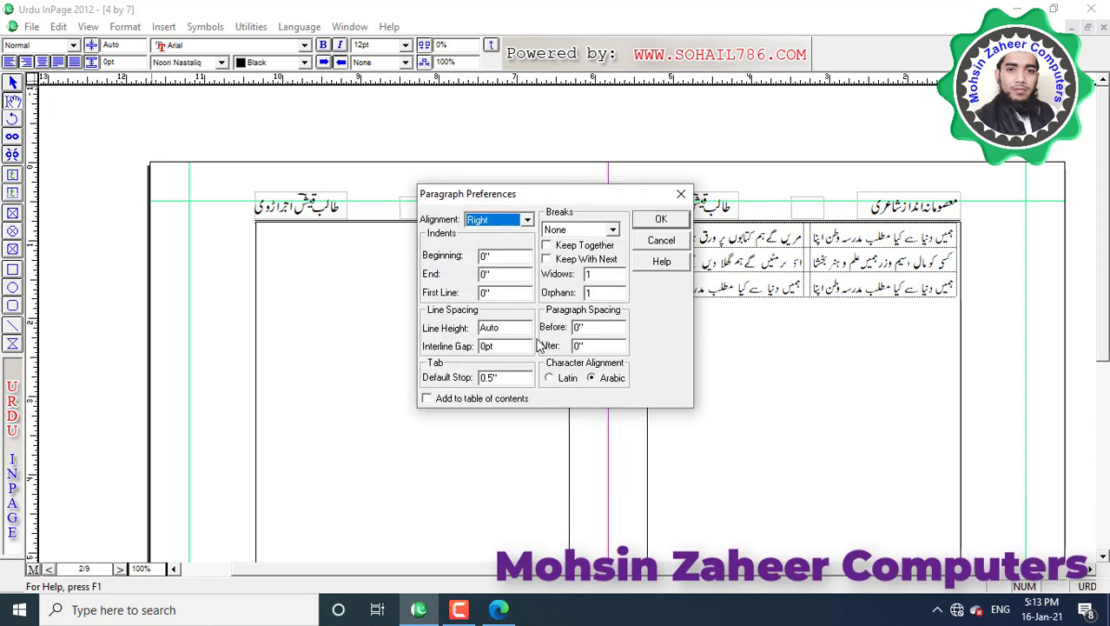
drag(565, 198, 372, 189)
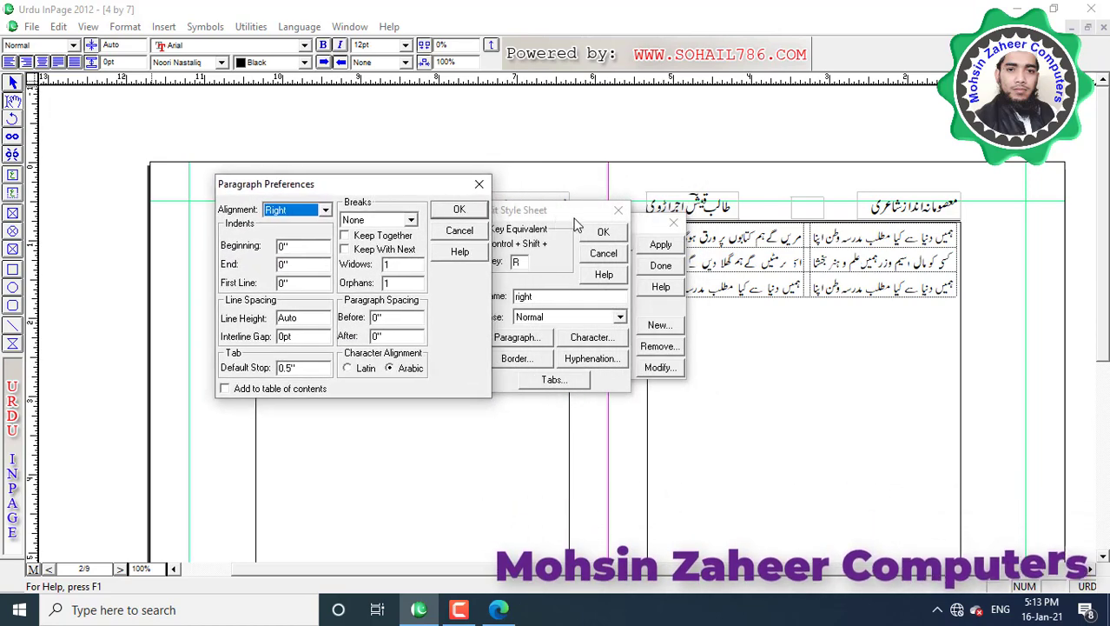
click(325, 210)
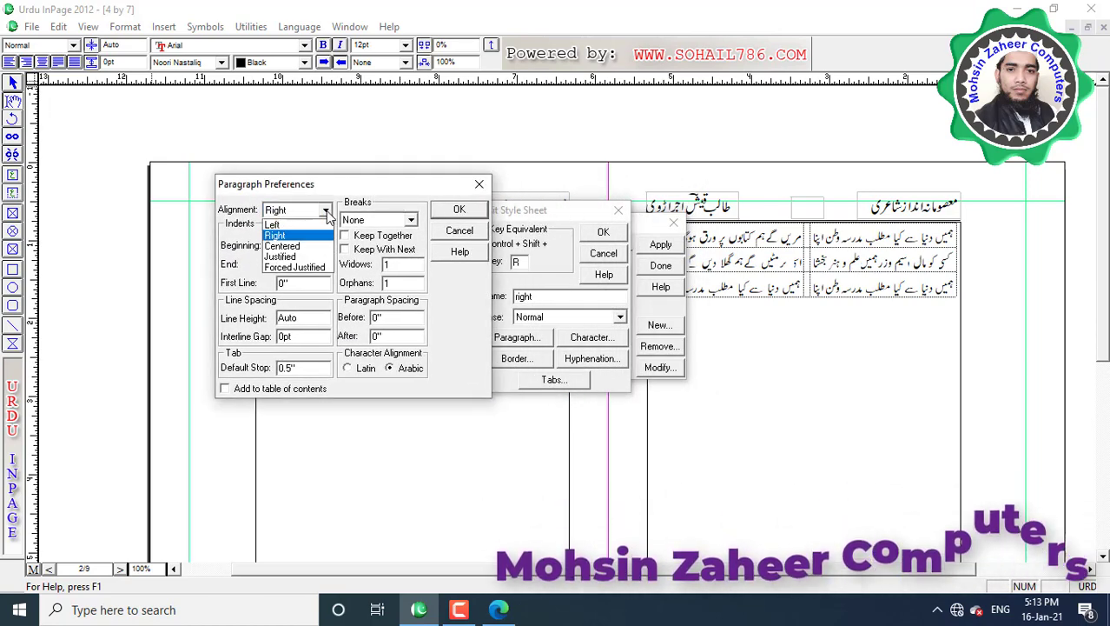
click(295, 267)
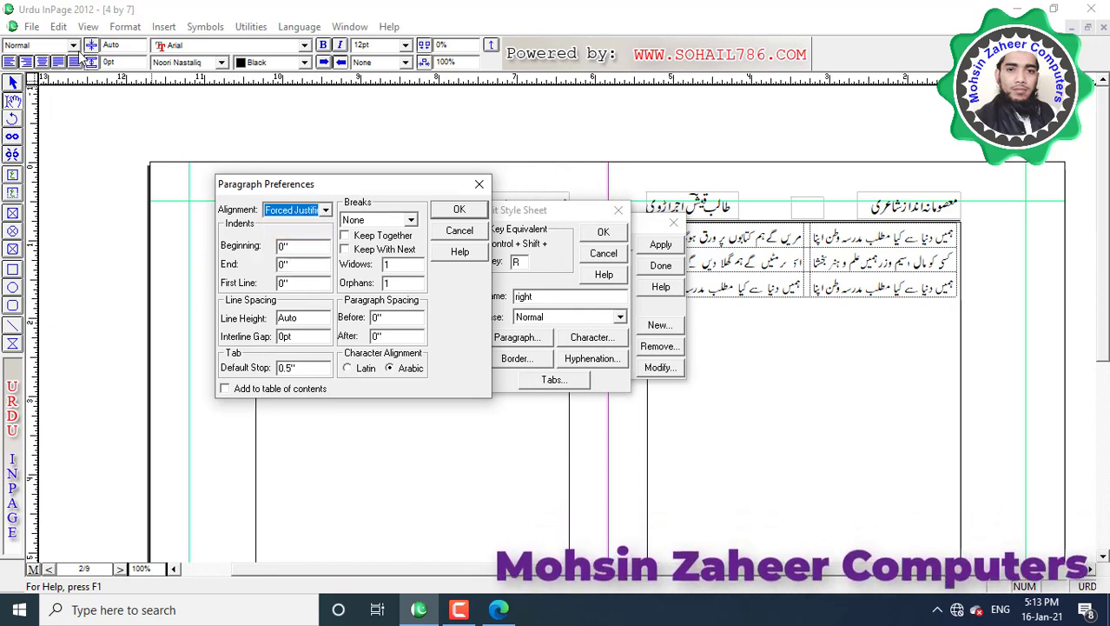
click(325, 212)
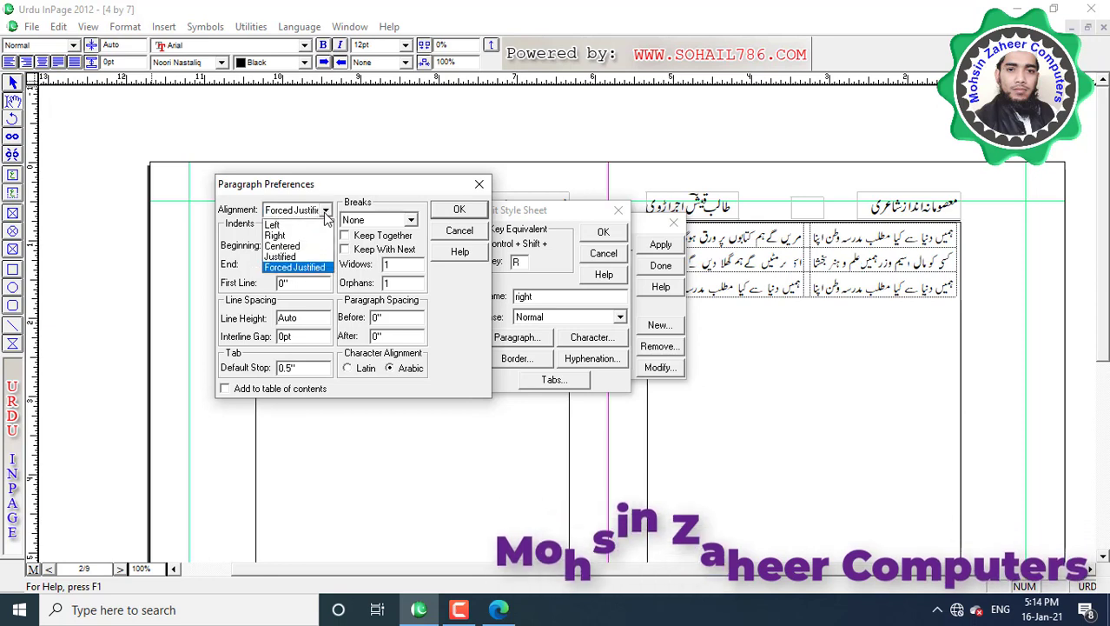
click(303, 271)
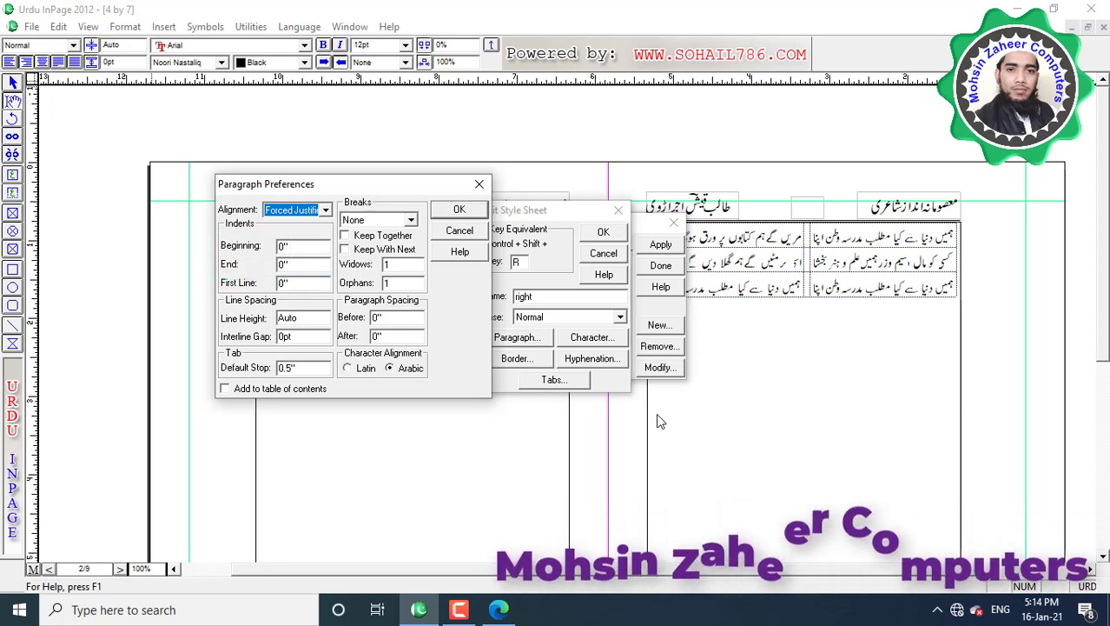
drag(645, 412, 966, 465)
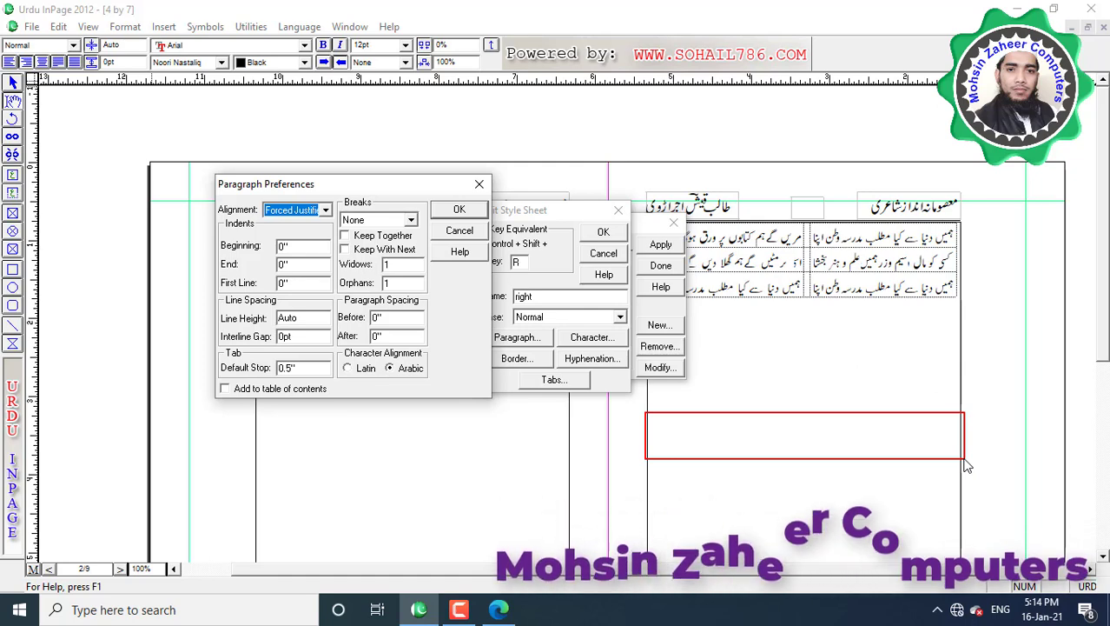
key(Escape)
mouse_move(792, 362)
mouse_down()
mouse_move(904, 414)
mouse_move(941, 408)
mouse_move(947, 396)
mouse_move(955, 406)
mouse_up()
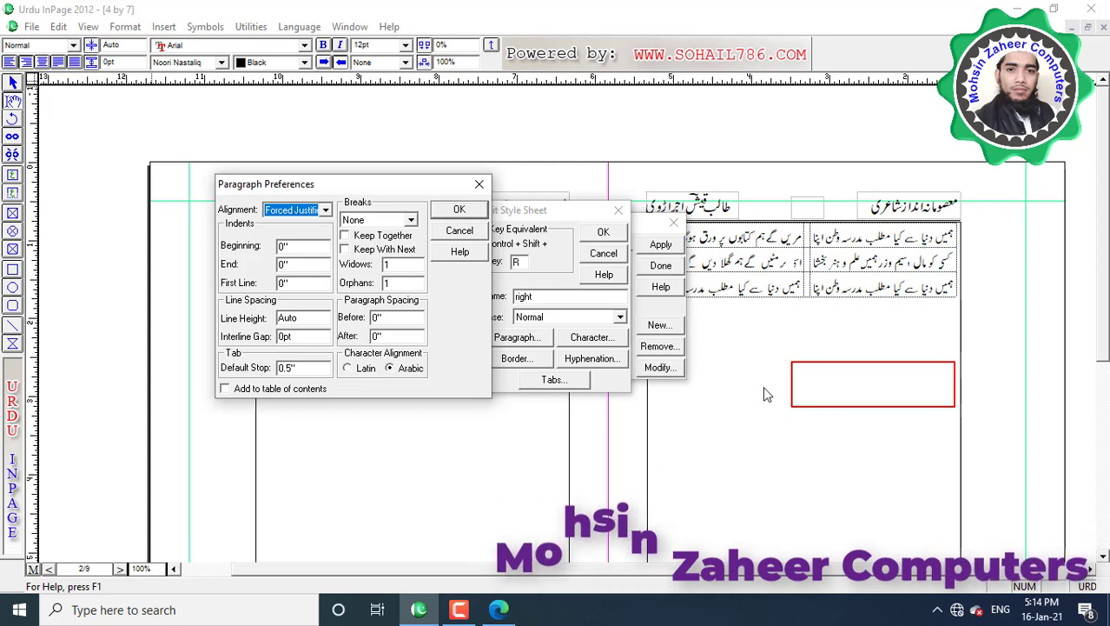
Set the "right" style's paragraph indents to .5 at the end and .02 at the beginning.
drag(306, 265, 274, 267)
text(5)
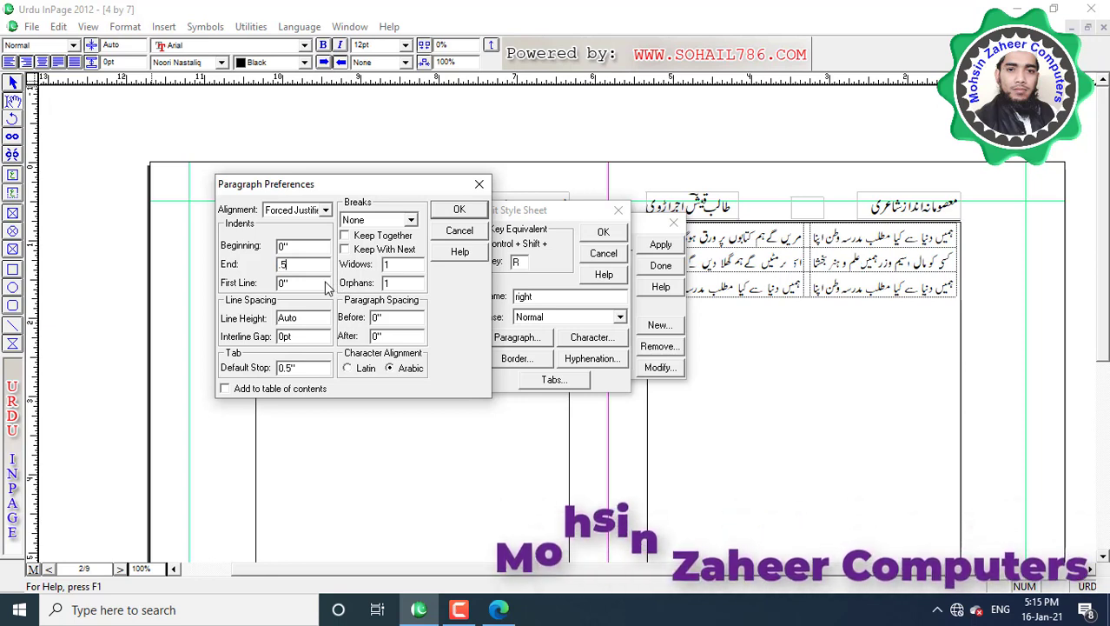
drag(293, 248, 274, 249)
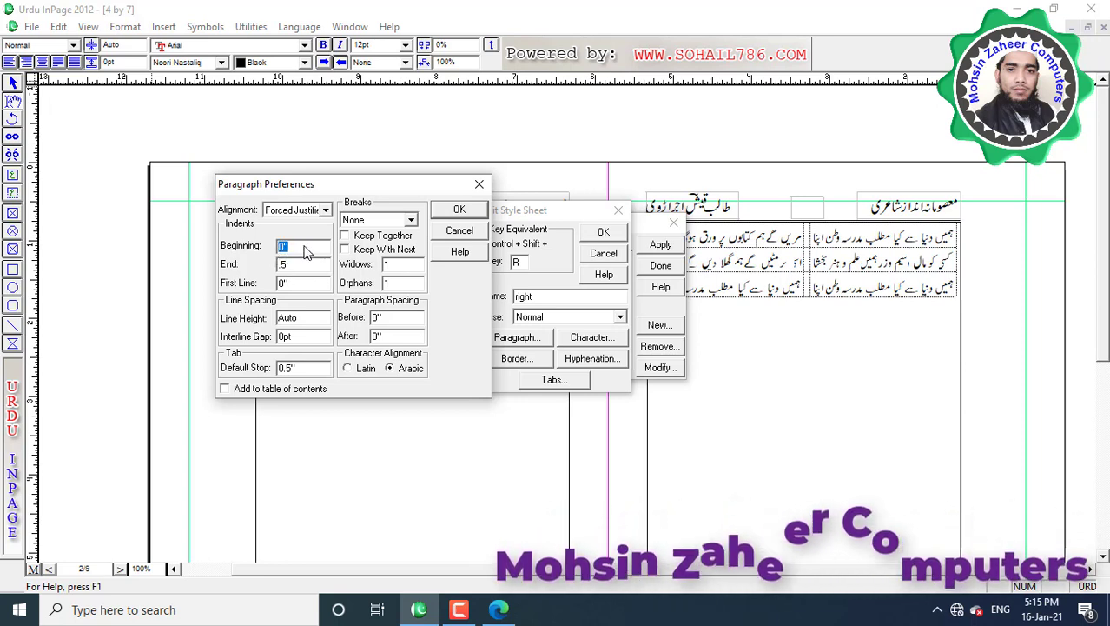
text(.02)
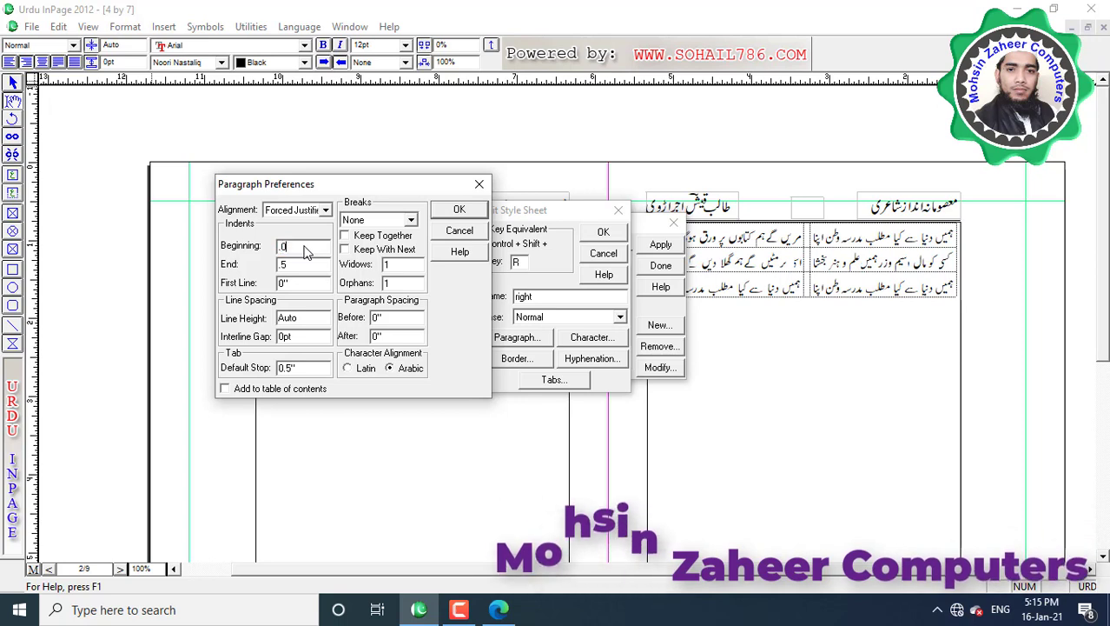
Set the line height of the "right" style sheet to 22 and save the style.
double_click(304, 320)
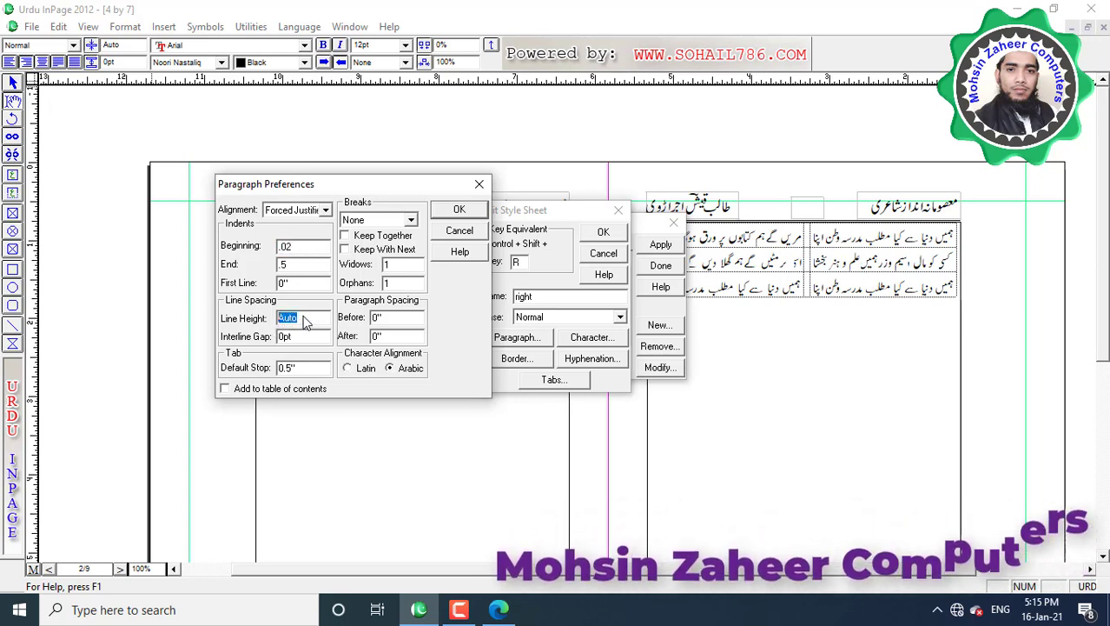
click(459, 213)
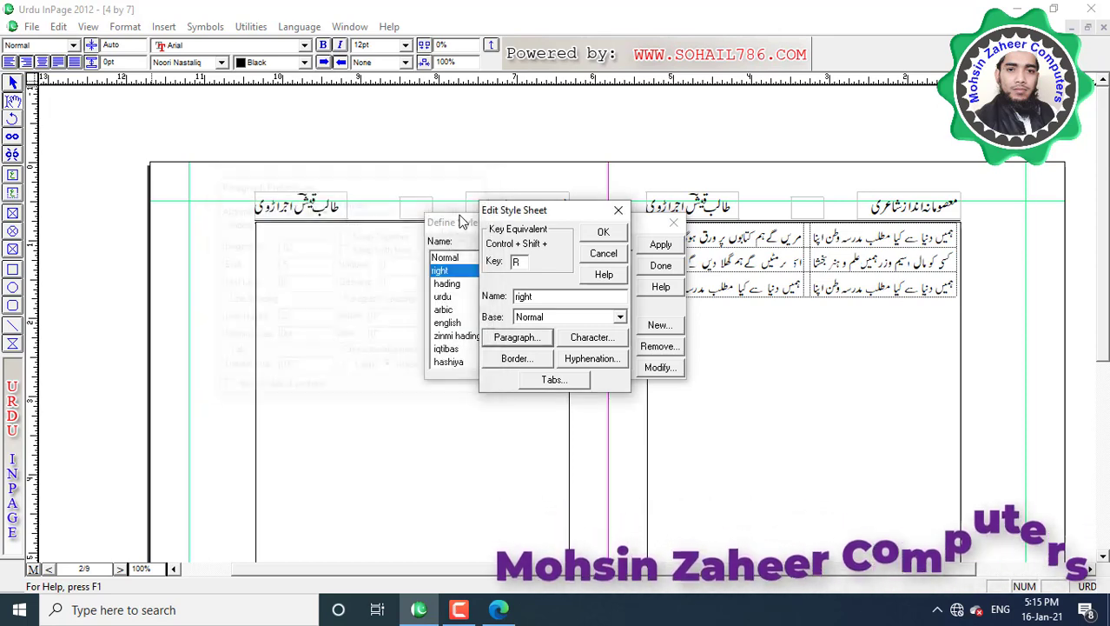
click(605, 234)
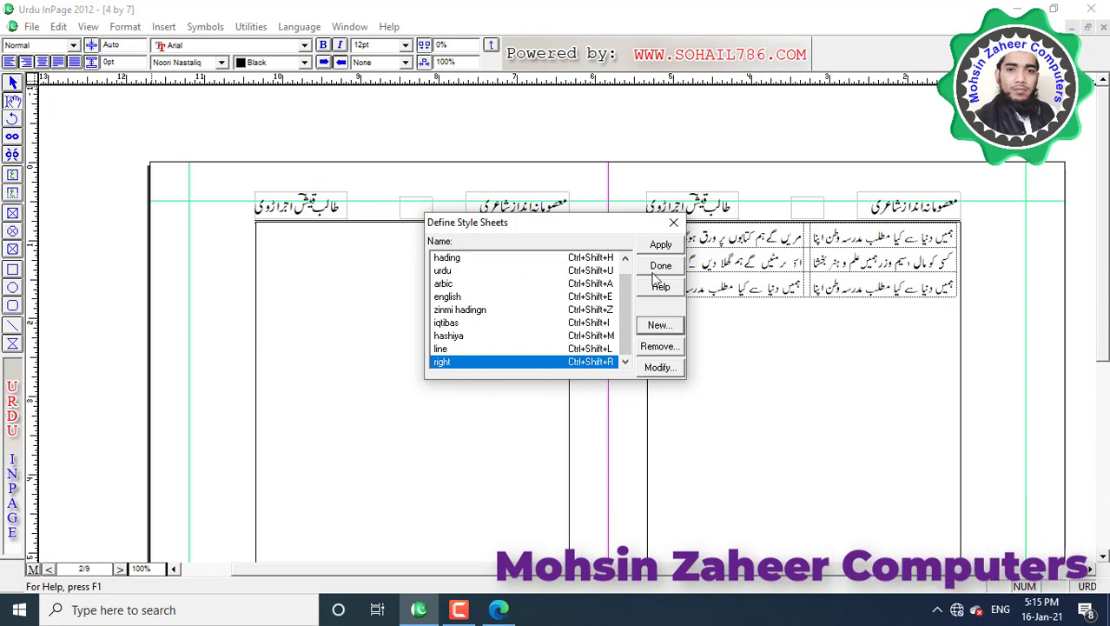
click(660, 266)
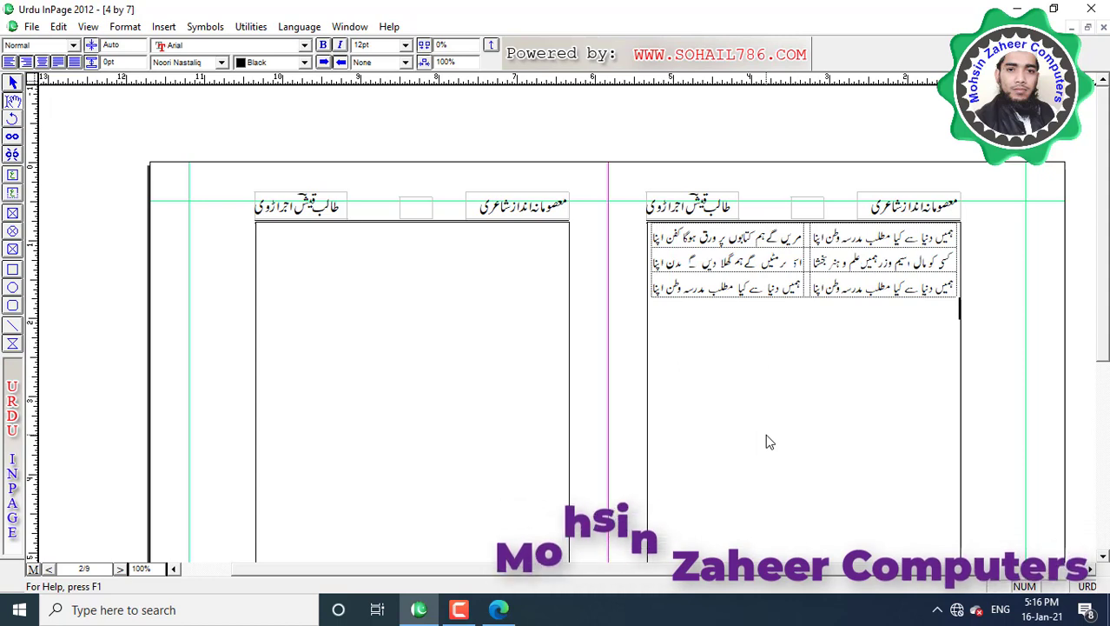
Create a new style sheet named "left" with L as its key equivalent.
click(126, 26)
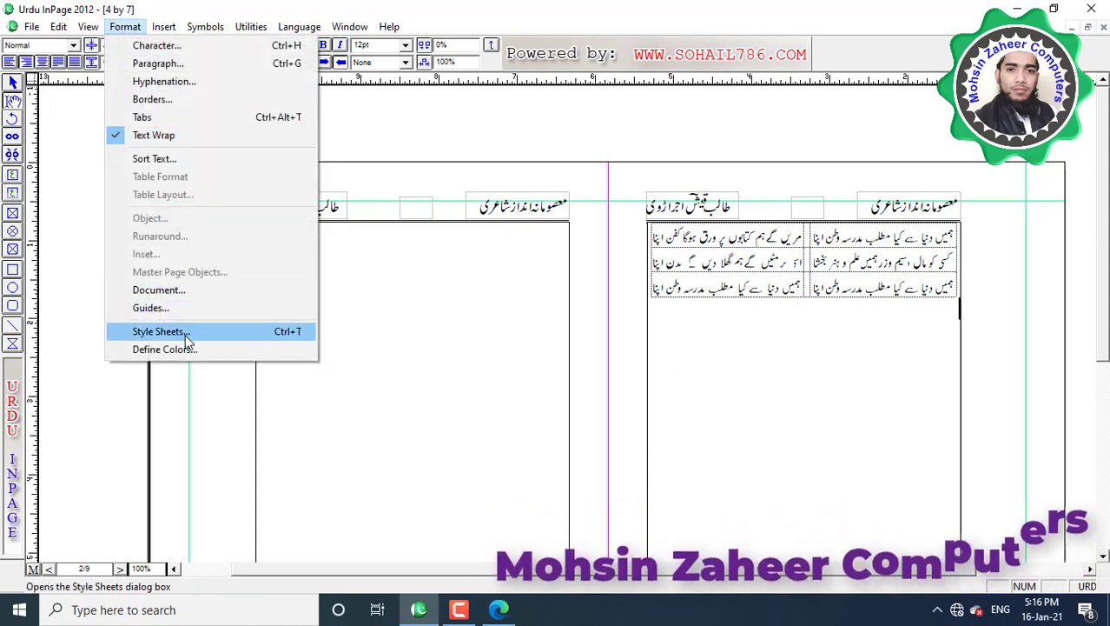
click(185, 335)
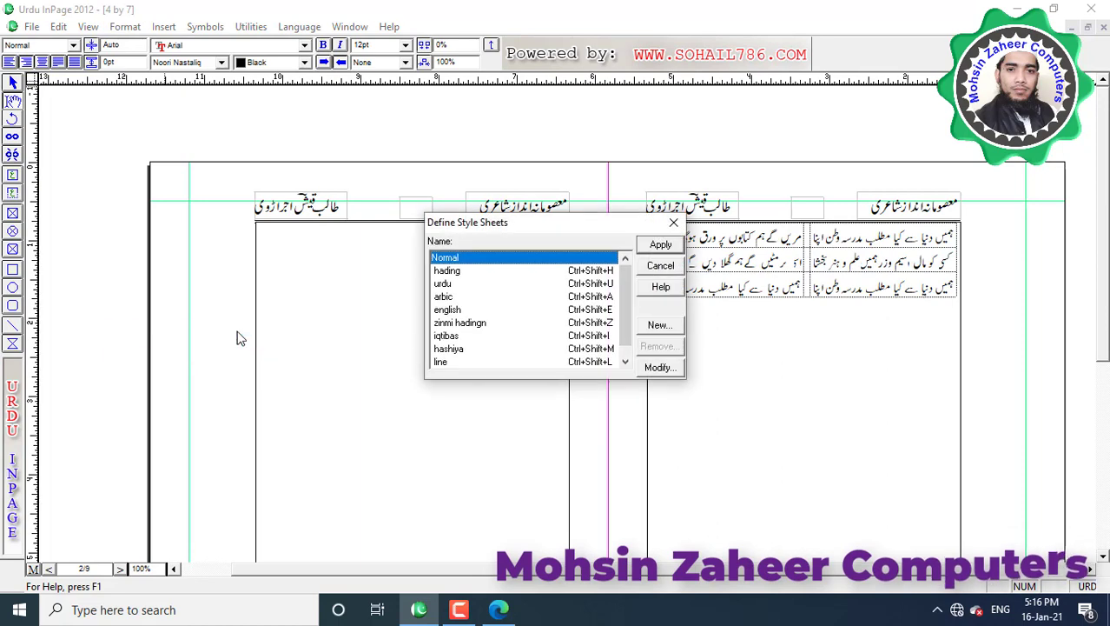
click(658, 326)
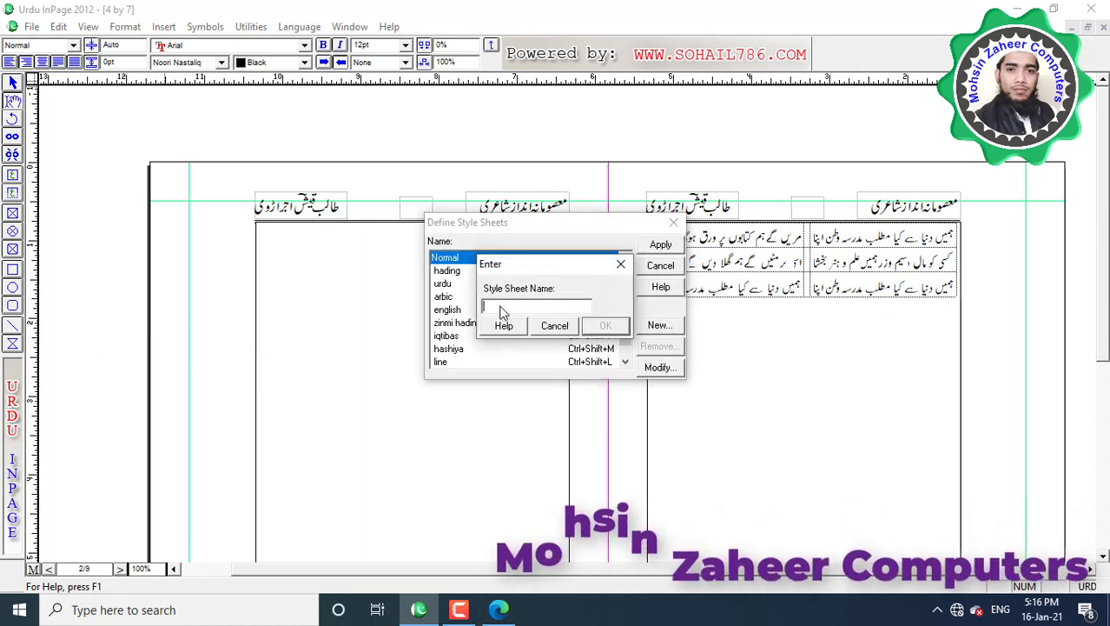
text(le)
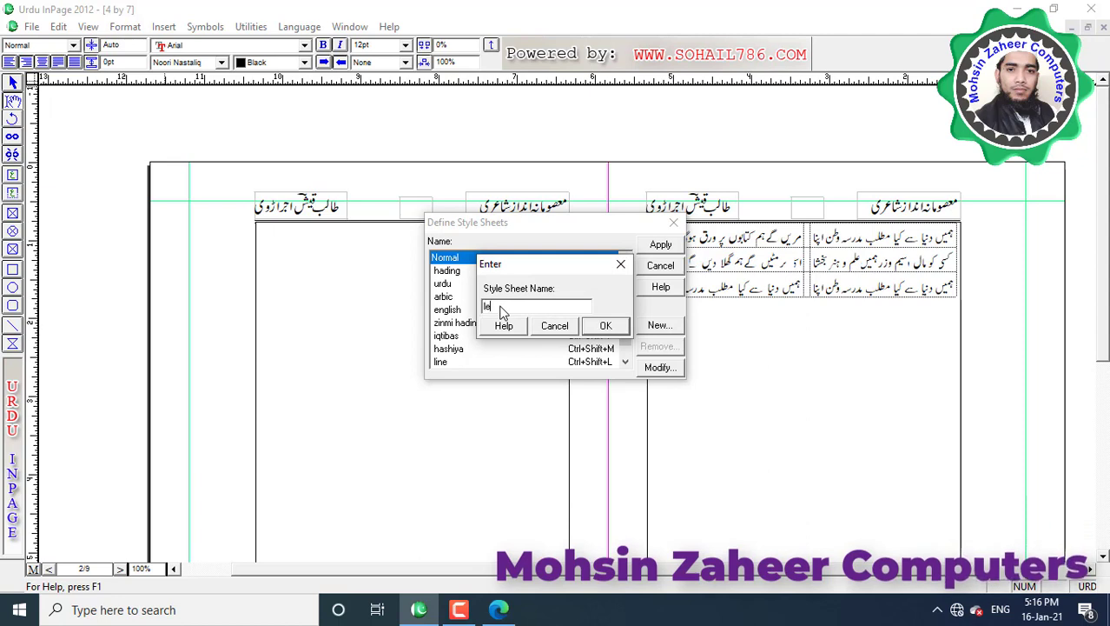
text(ft)
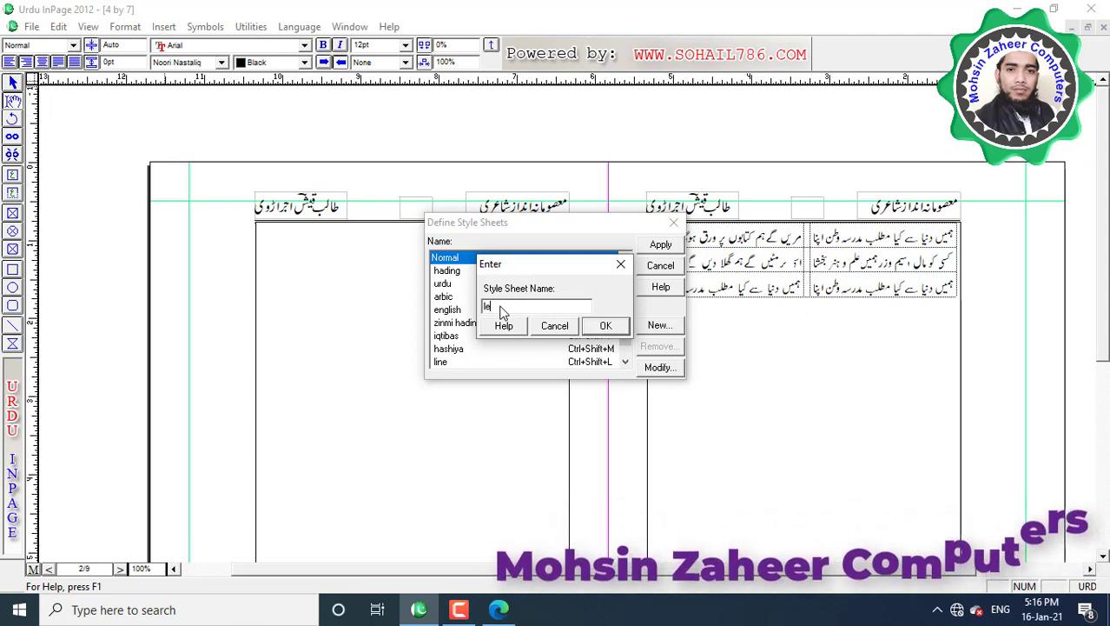
click(606, 327)
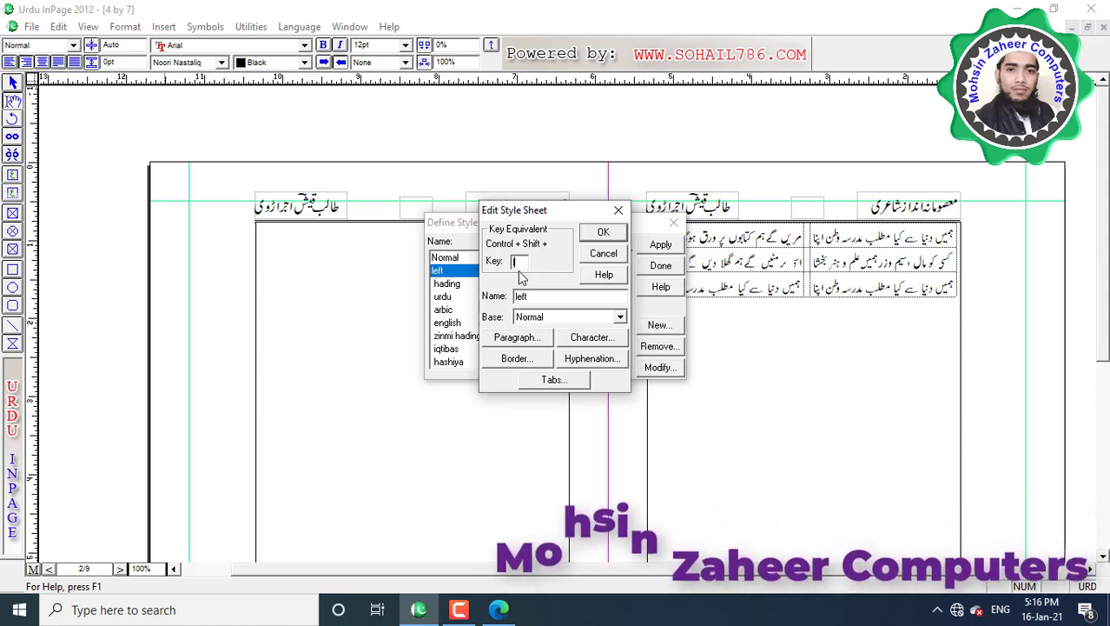
Set the character size of the "left" style sheet to 16.
click(603, 341)
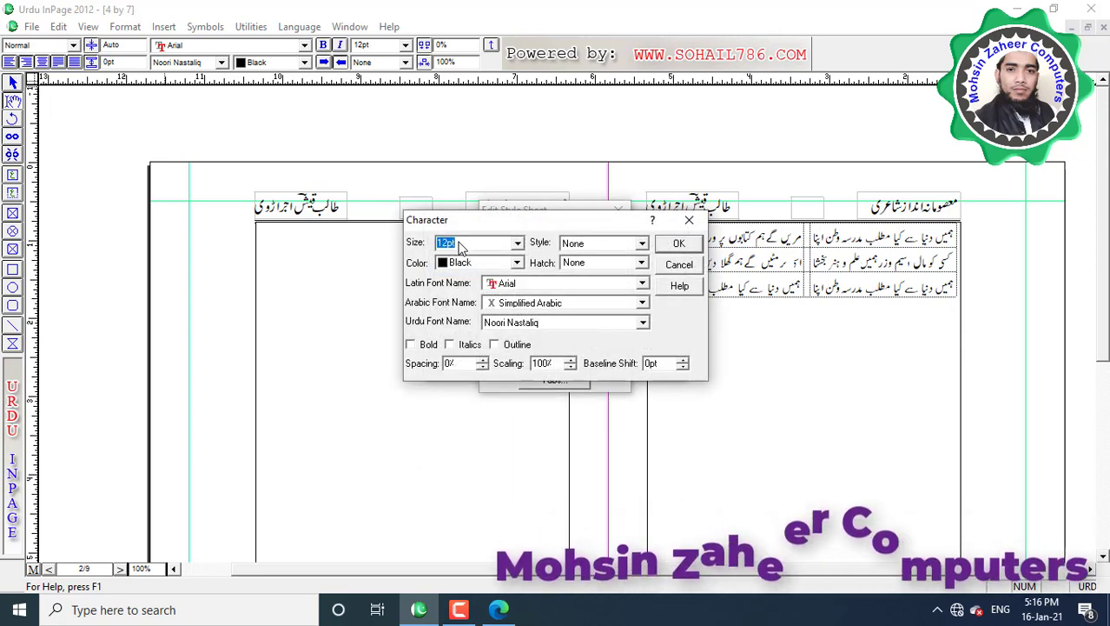
text(16)
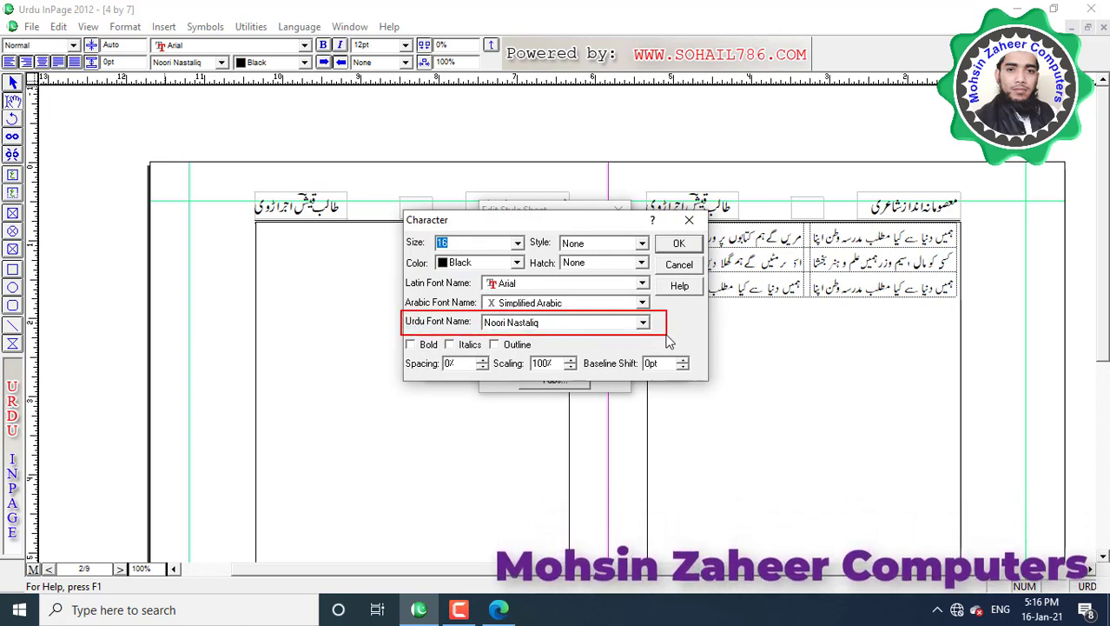
click(679, 244)
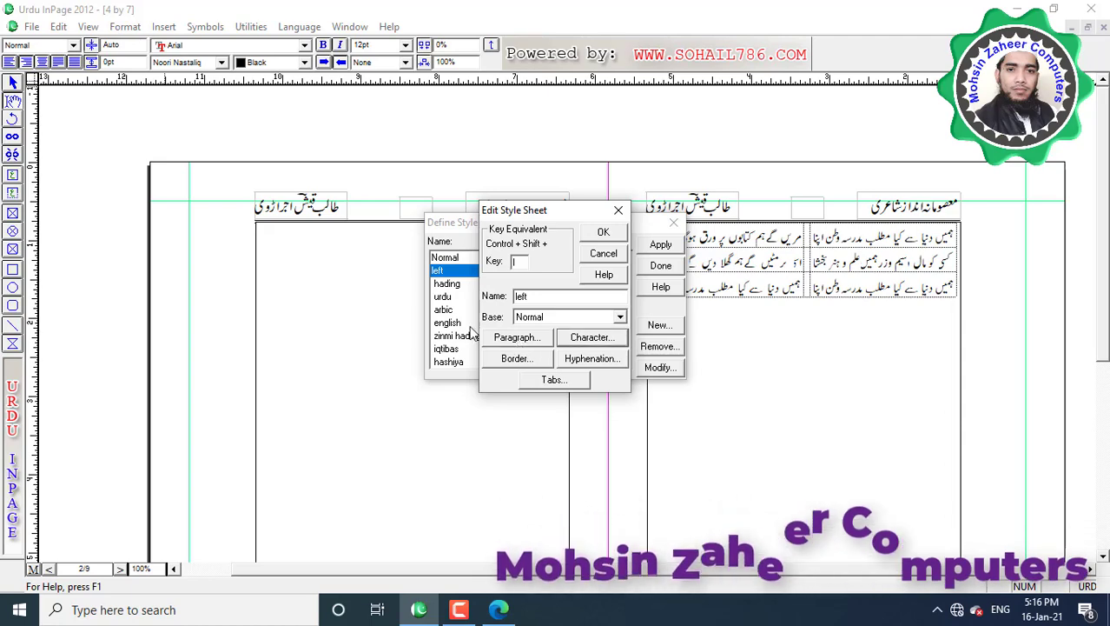
Set the paragraph alignment of the "left" style sheet to Forced Justified.
click(523, 338)
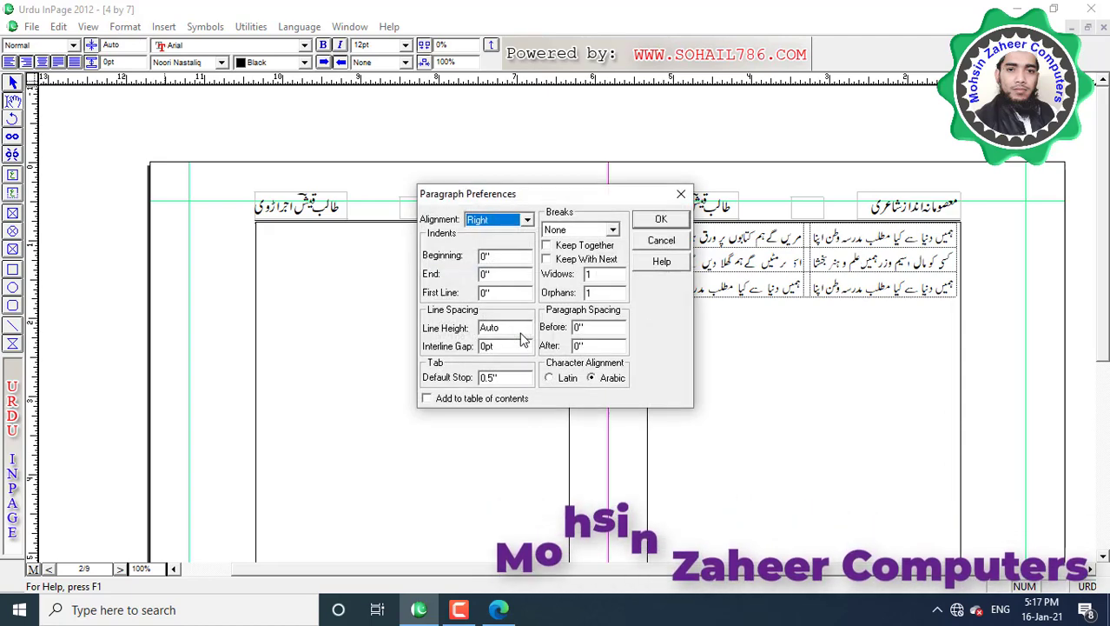
click(527, 221)
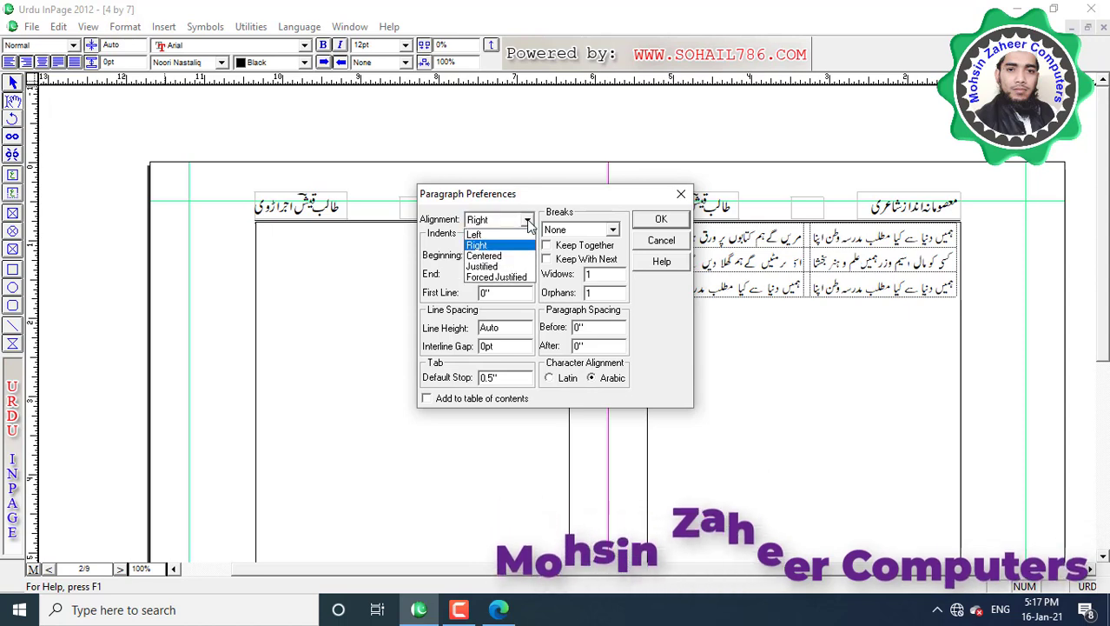
click(492, 277)
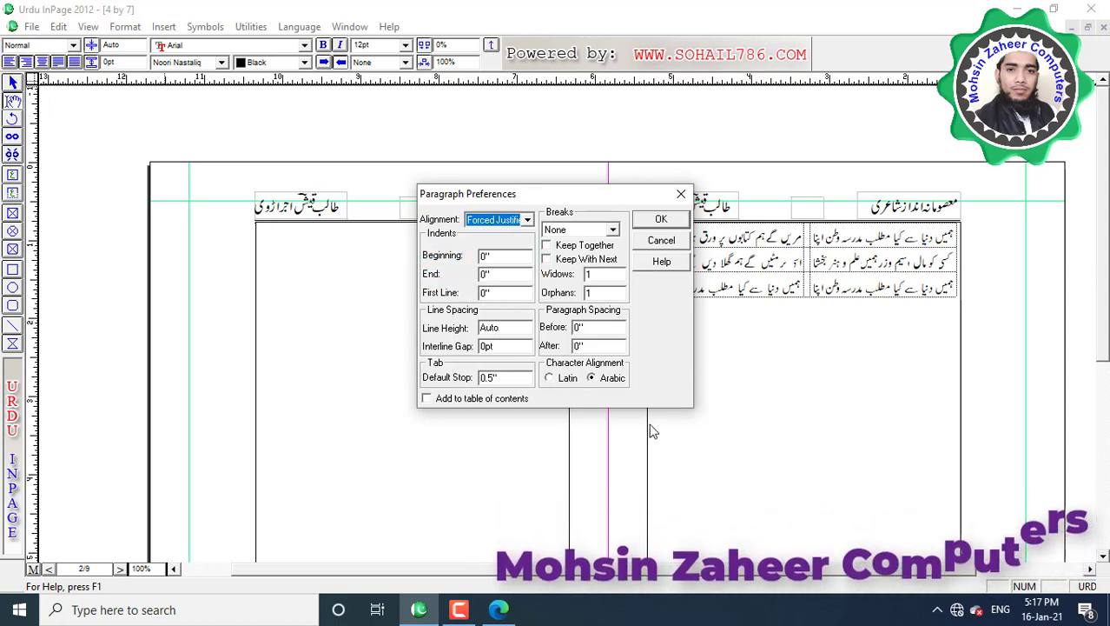
drag(672, 436, 837, 469)
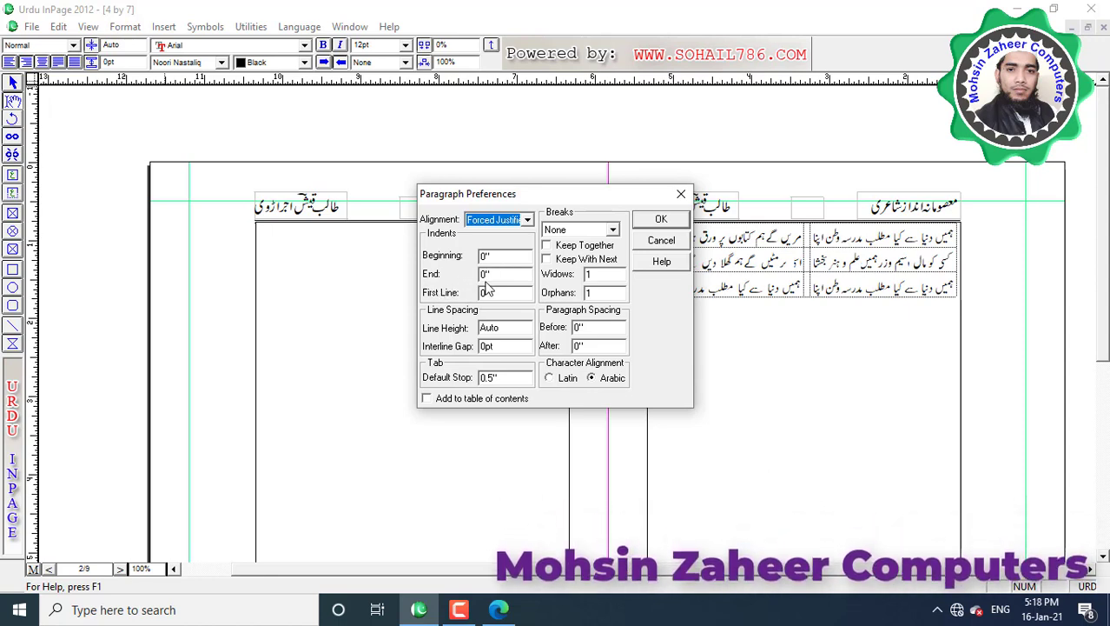
Set the "left" style's paragraph indents to .5 at the beginning and .02 at the end, with a line height of 22.
drag(508, 263, 482, 260)
text(.5)
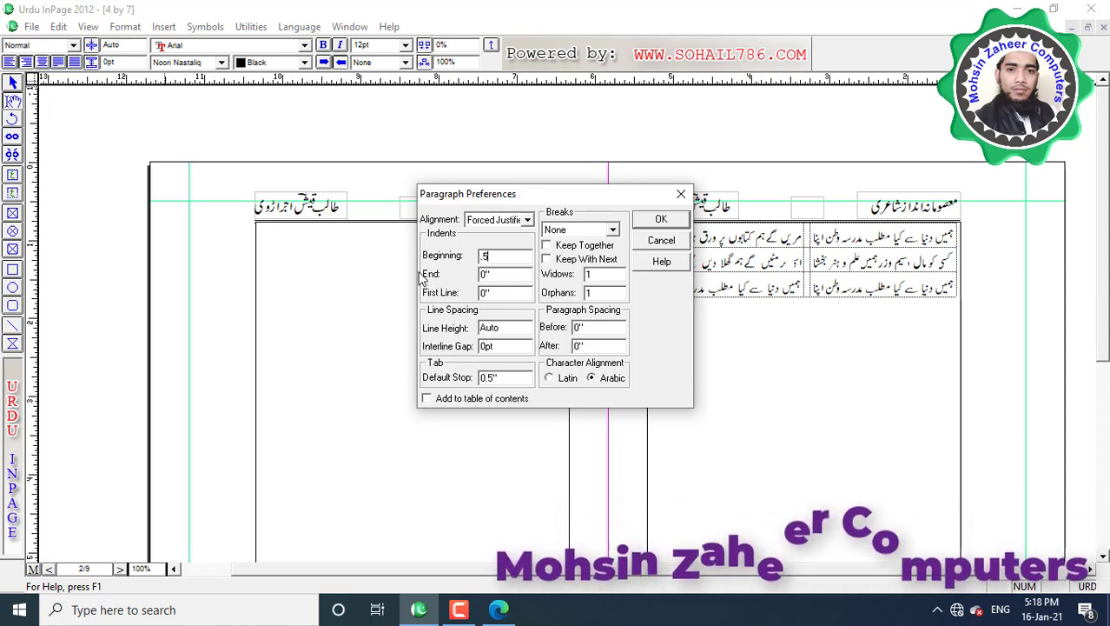
double_click(484, 275)
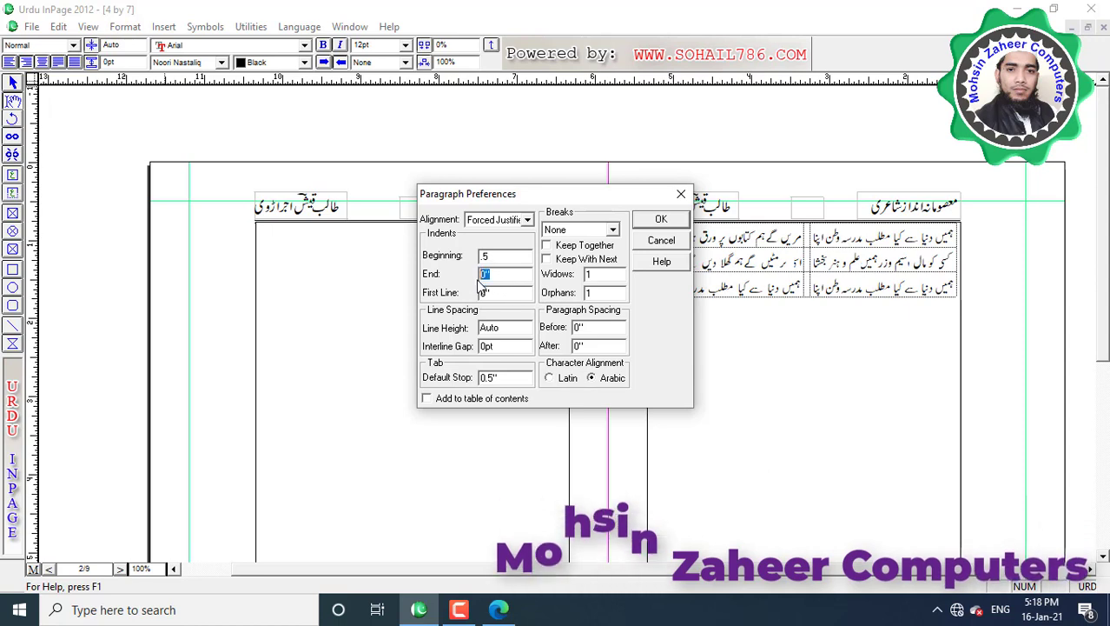
text(.02)
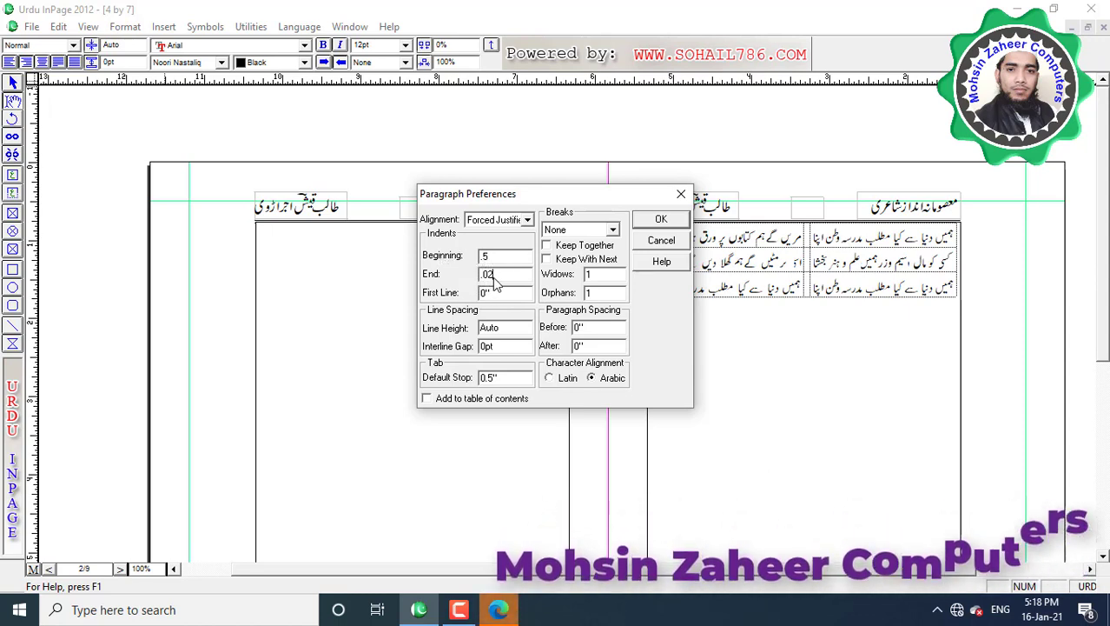
drag(503, 329, 490, 330)
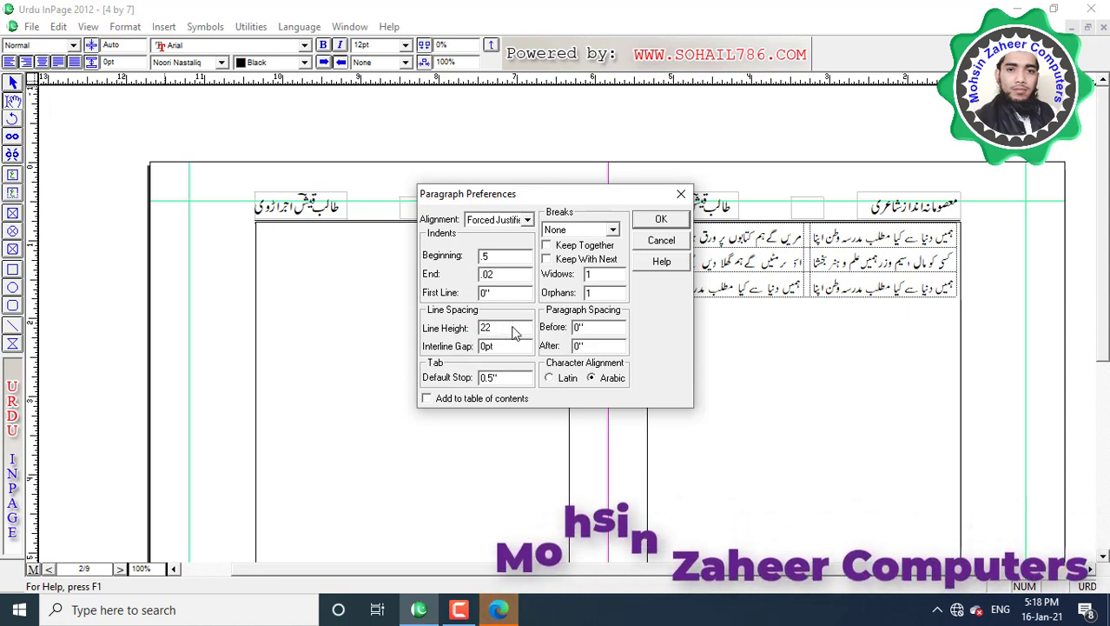
click(659, 223)
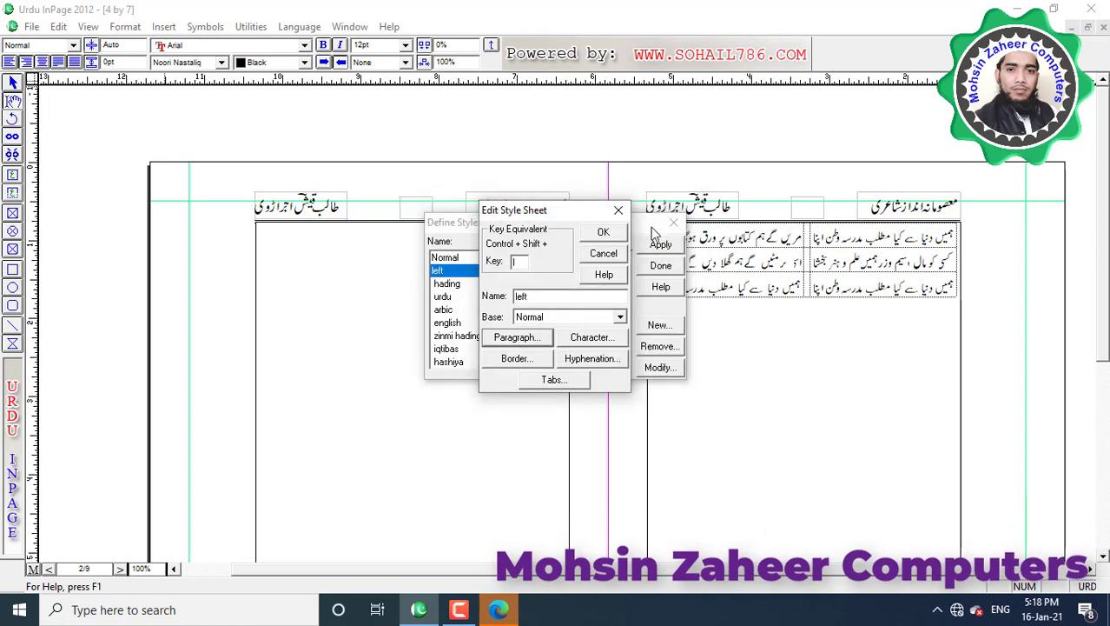
Change the key equivalent of the "left" style sheet to B and save the style.
click(603, 236)
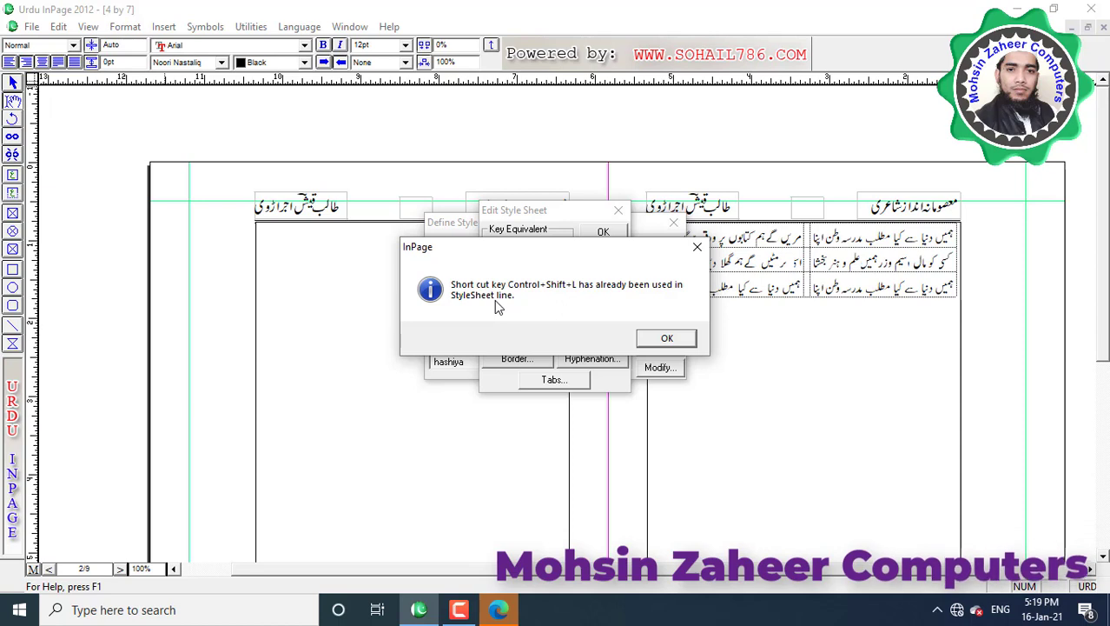
click(678, 344)
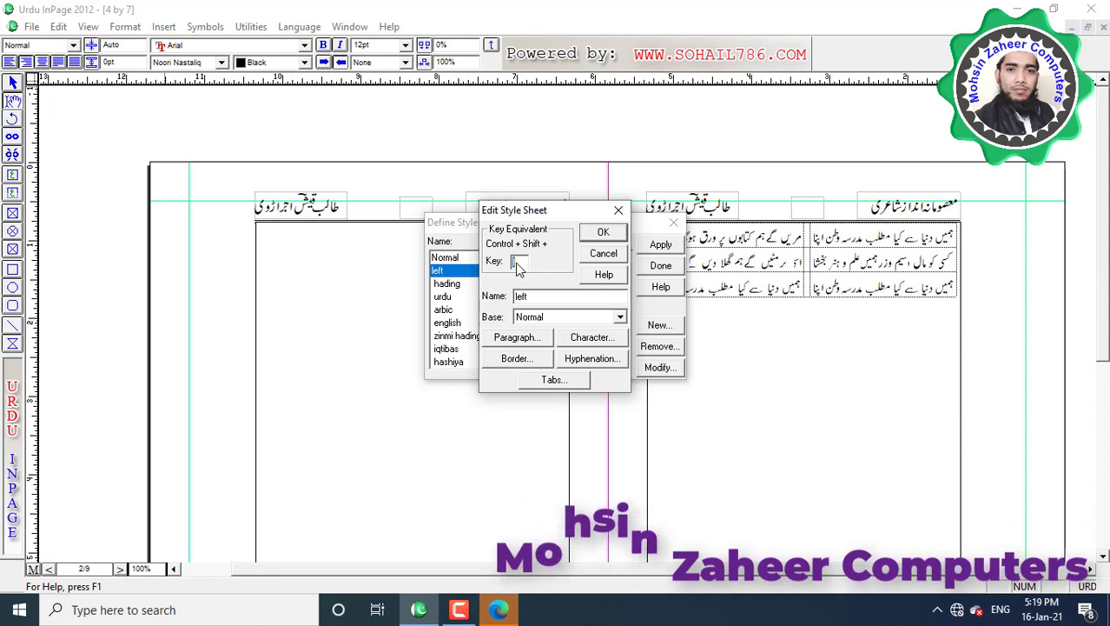
text(b)
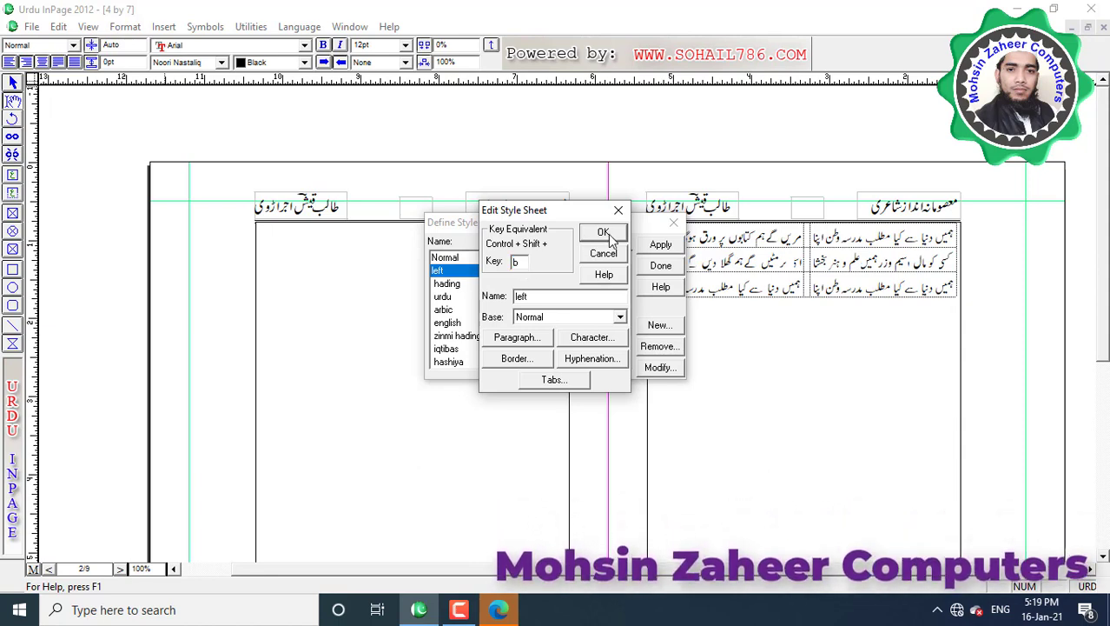
click(605, 233)
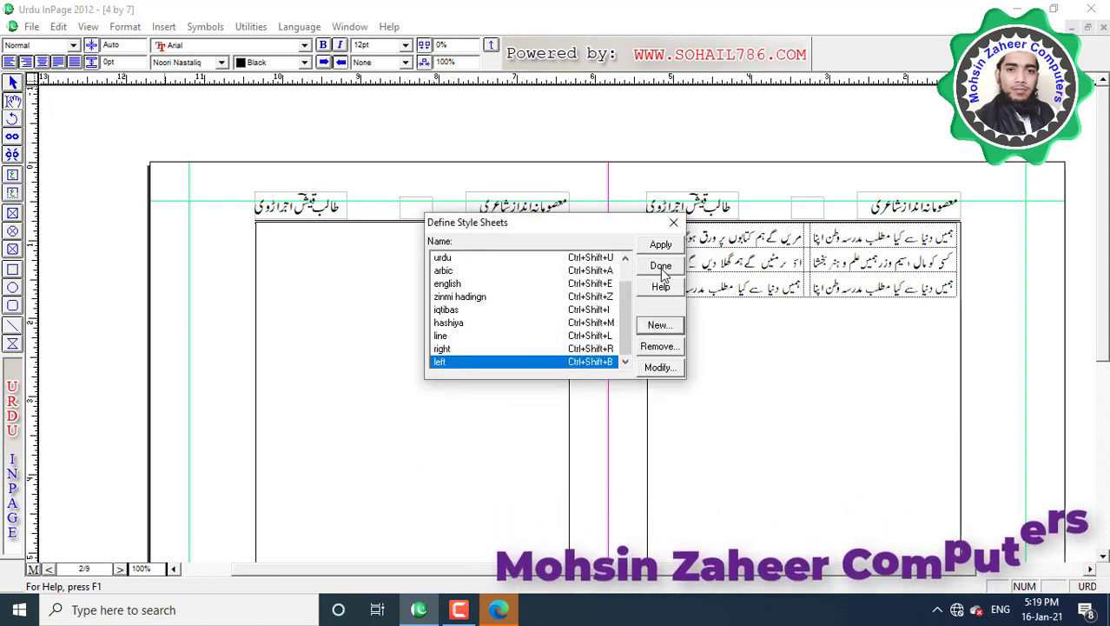
click(661, 267)
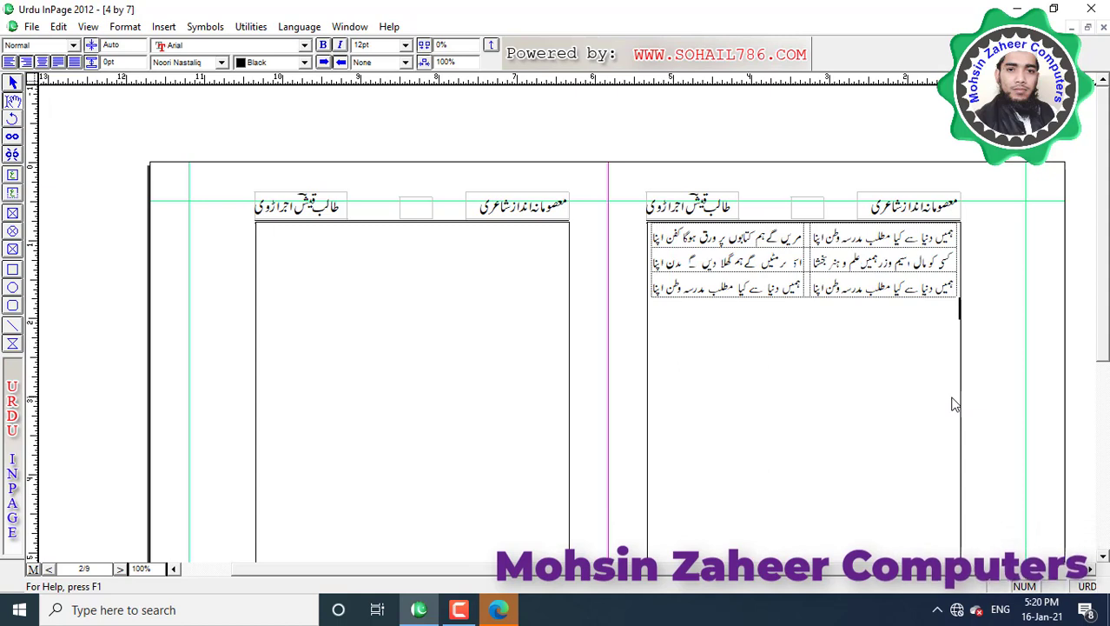
Apply the "right" style below the table and enter the verse line "ان سے نظریں کیا ٹکرائیں ہم یہ زمانہ بھول گئے".
key(ctrl+shift+r)
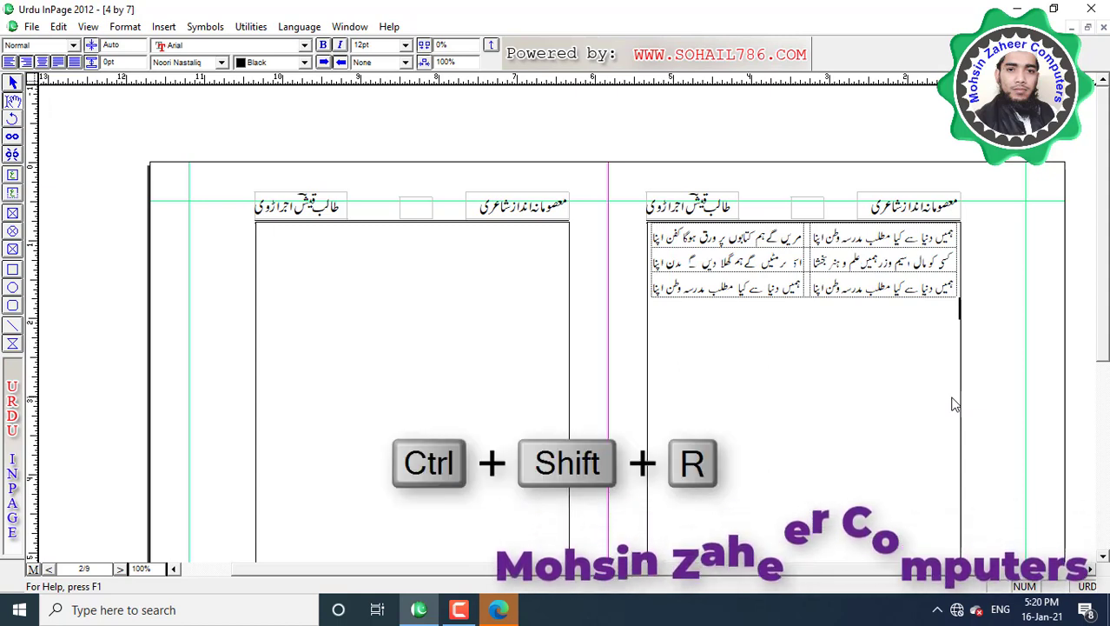
key(ctrl+shift+r)
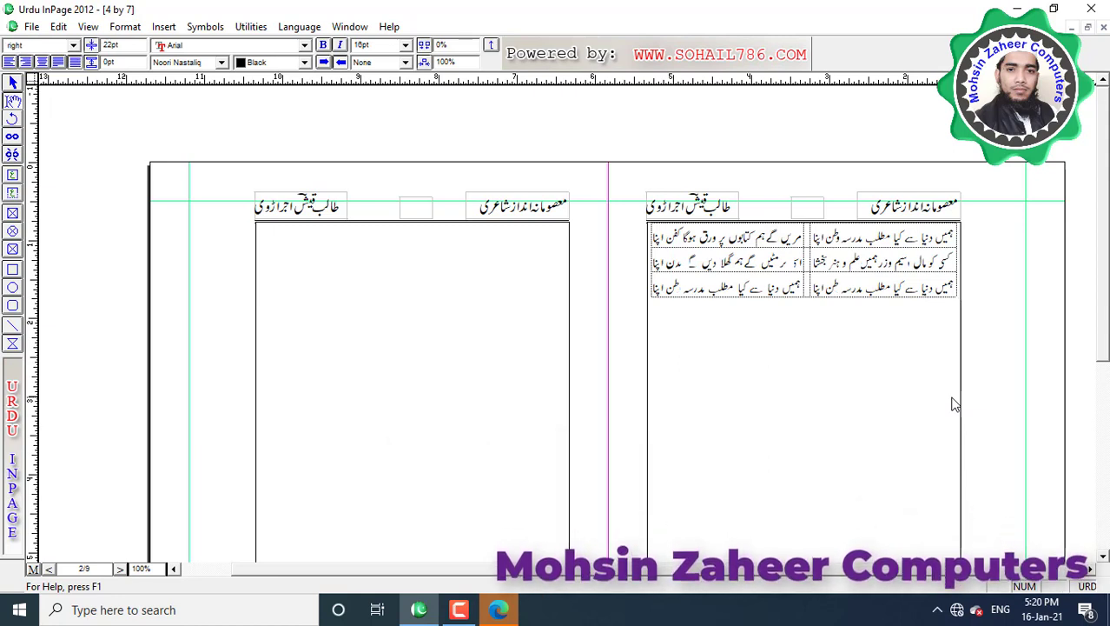
text(ان سے)
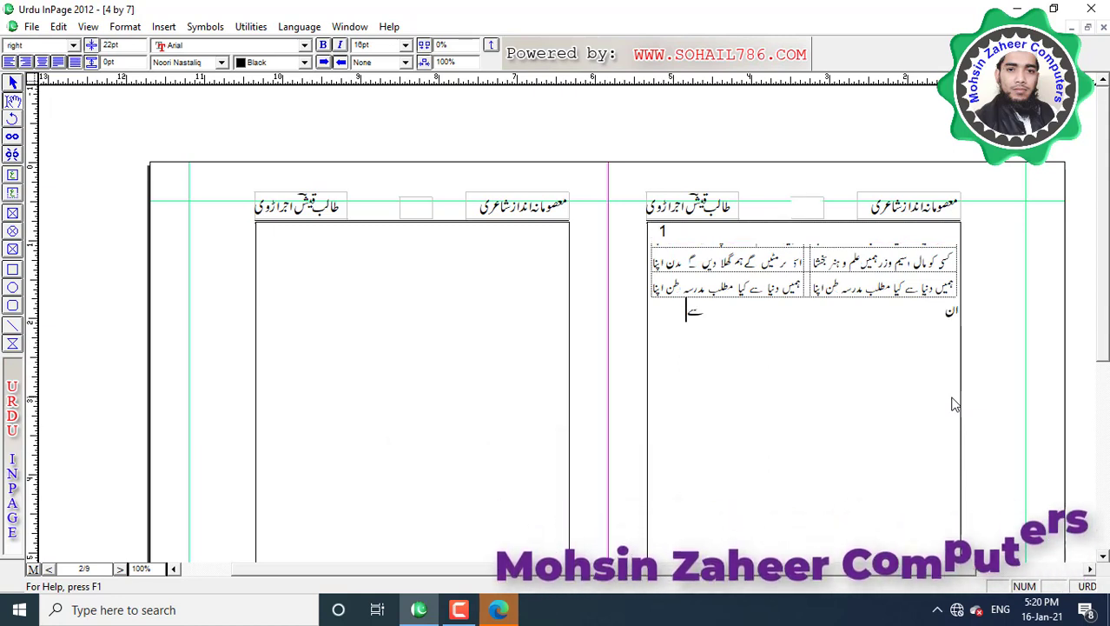
text( نظریں کیا ک)
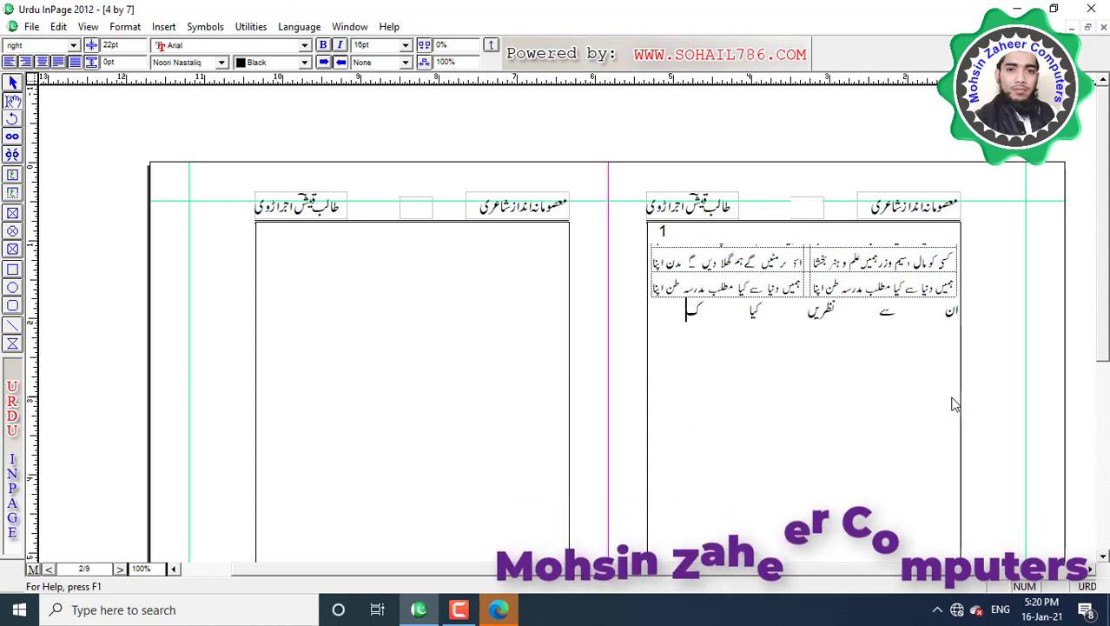
text(رائیں ہم یہ زمانہ بھول گئے)
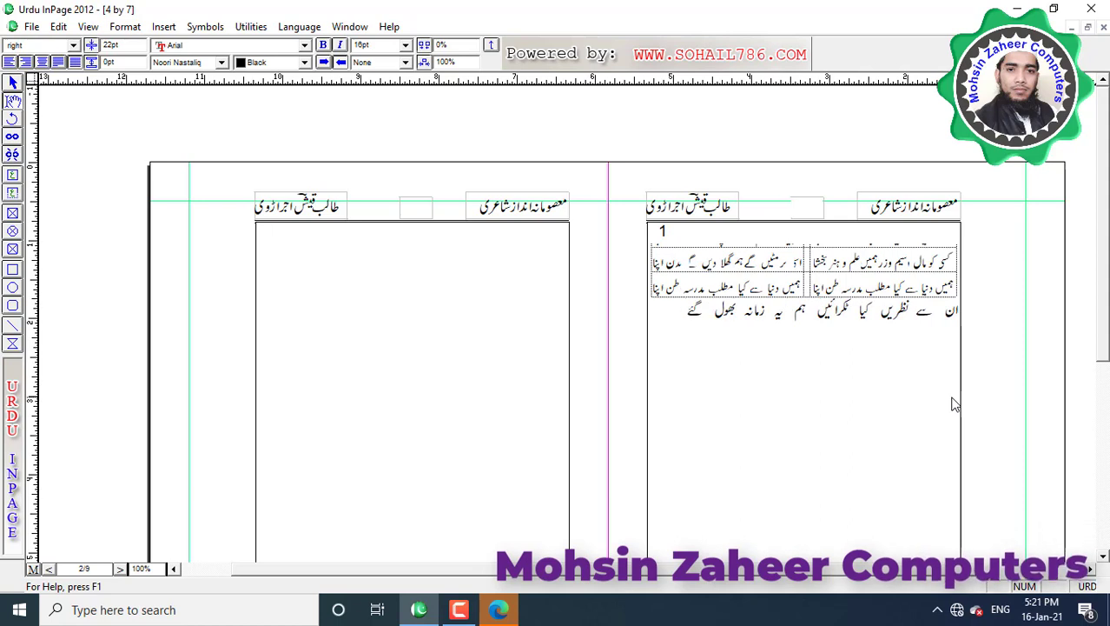
Add the second verse line "ان کا چہرہ پڑھا جو ہم نے اپنا ترانہ بھول گئے" as a new paragraph.
key(Return)
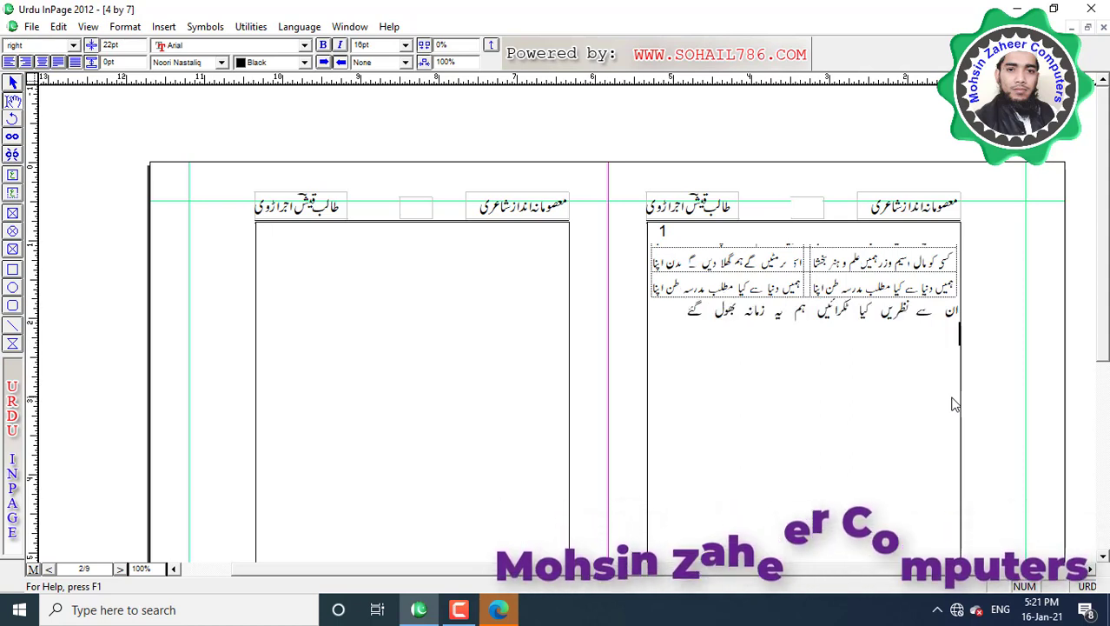
text(ہرہ پڑھا)
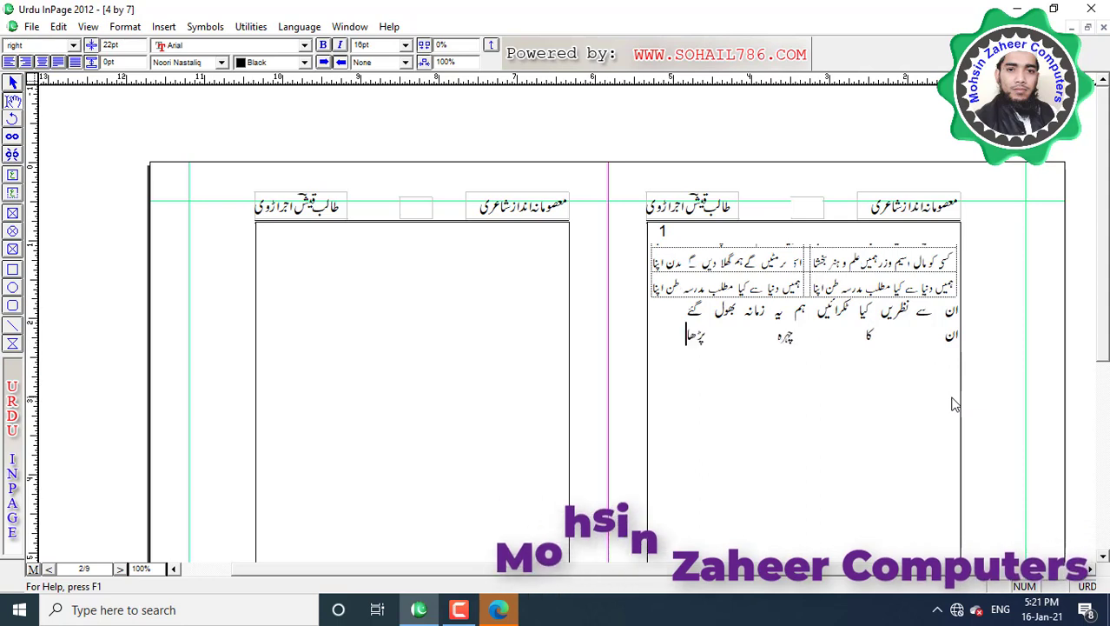
text( جو ہم نے اپنا ترانہ بھول گئے)
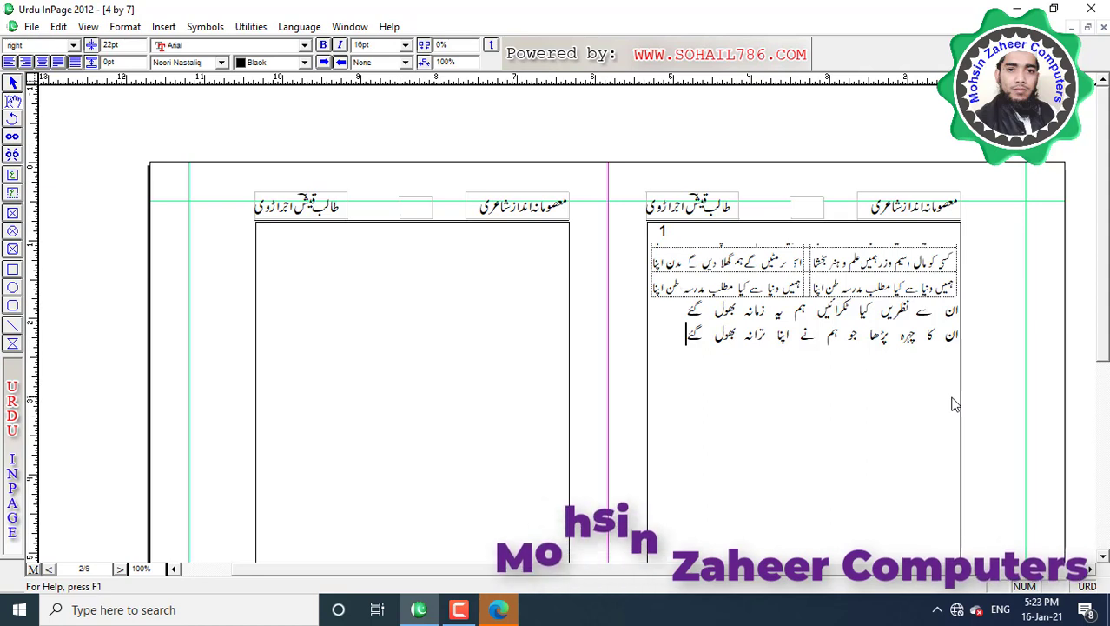
Start a new paragraph in the "left" style and enter the verse line "جب اپنا دل آوارہ تھا ہنستے گاتے جیتے تھے".
key(Return)
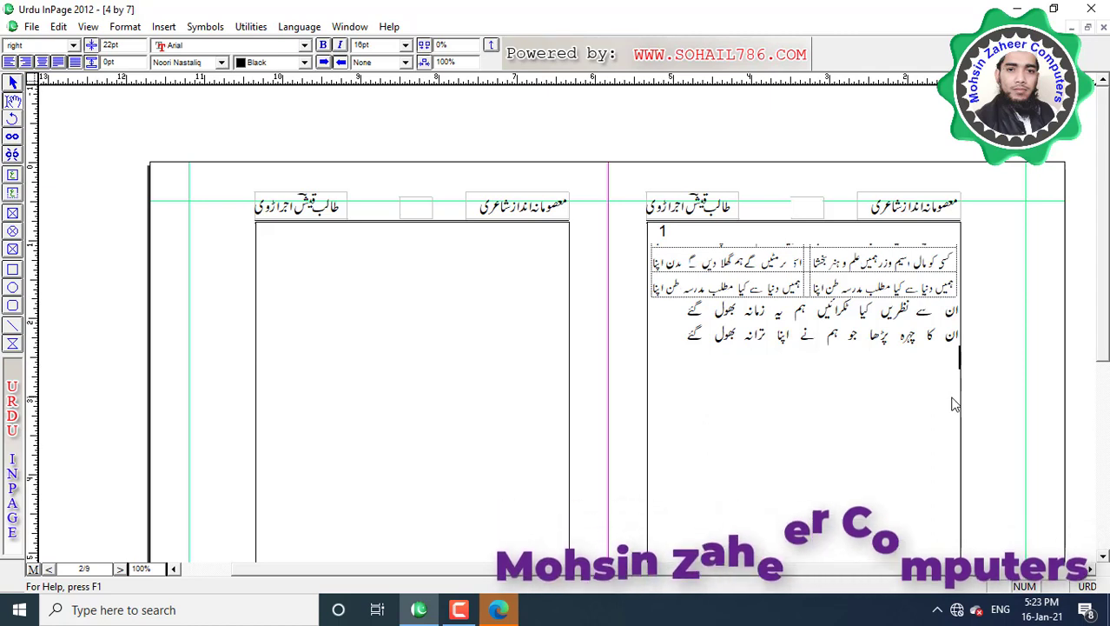
key(ctrl+shift+b)
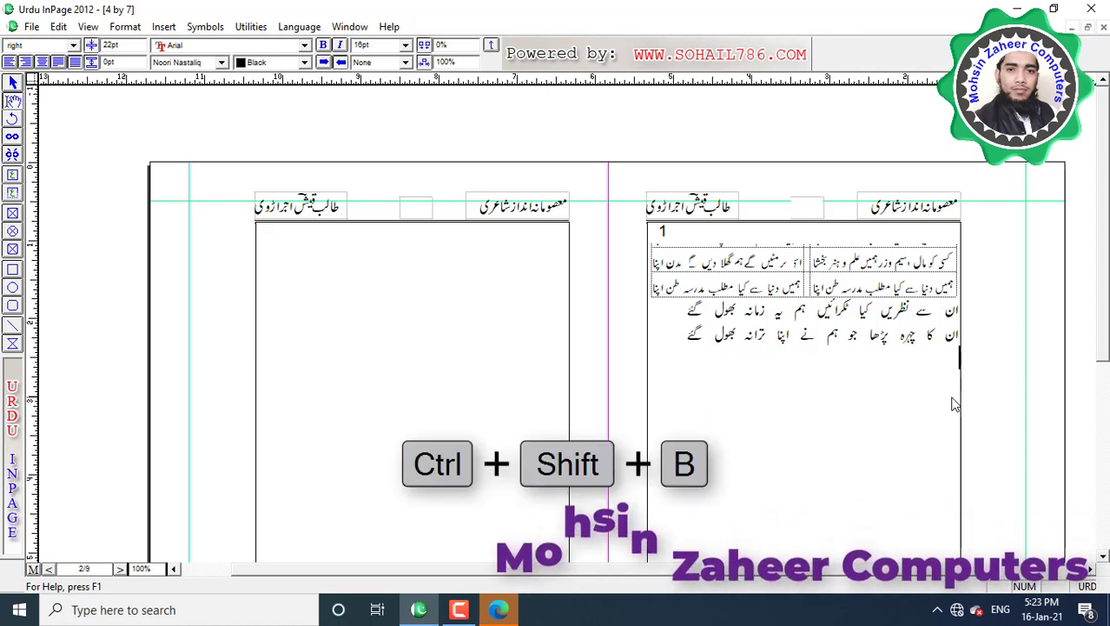
key(ctrl+shift+b)
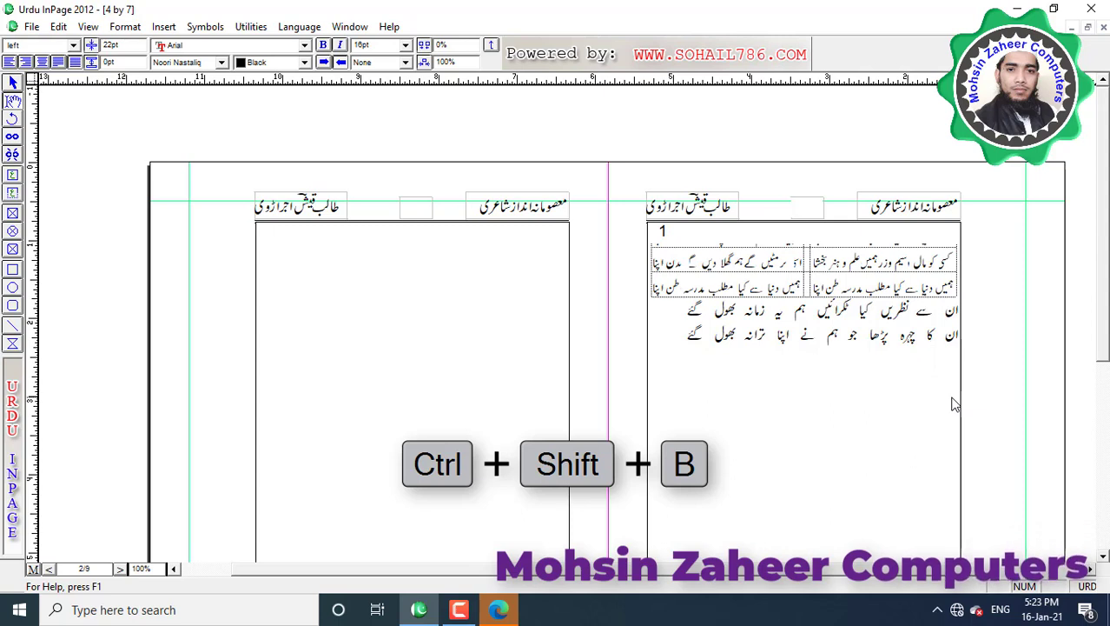
text(جب اپنا دل آوارہ)
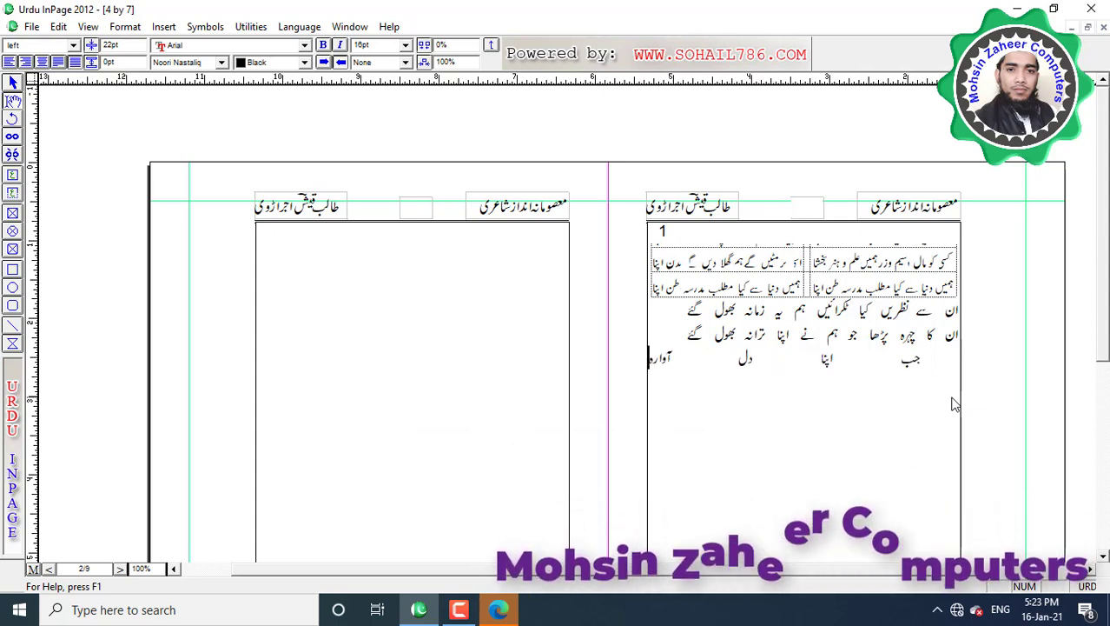
text( تھا ہنستے ک)
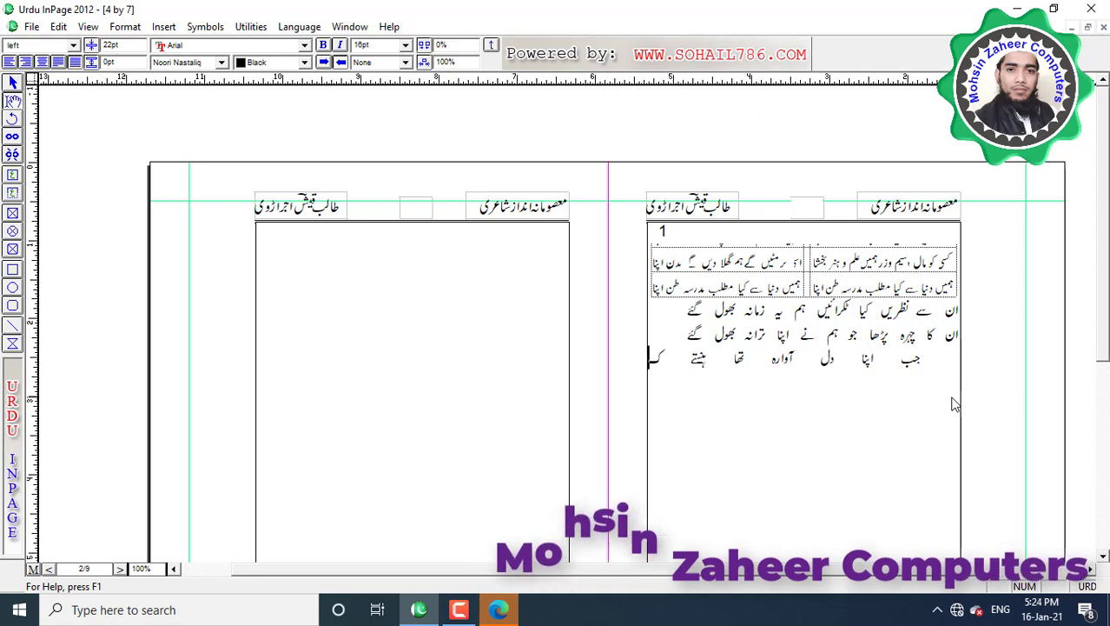
key(BackSpace)
text(گاتے جیتے)
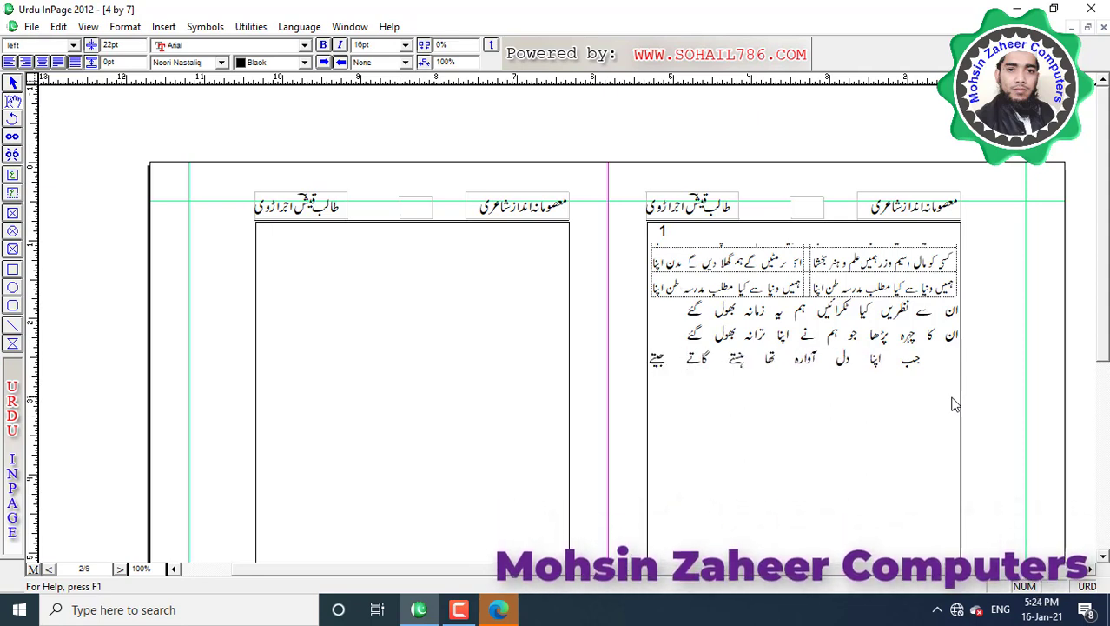
text( تھے)
Add the verse line "جب سے ان سے دل کو لگایا ہنسنا ہنسانا بھول گئے" as a new paragraph.
key(Return)
text(جب)
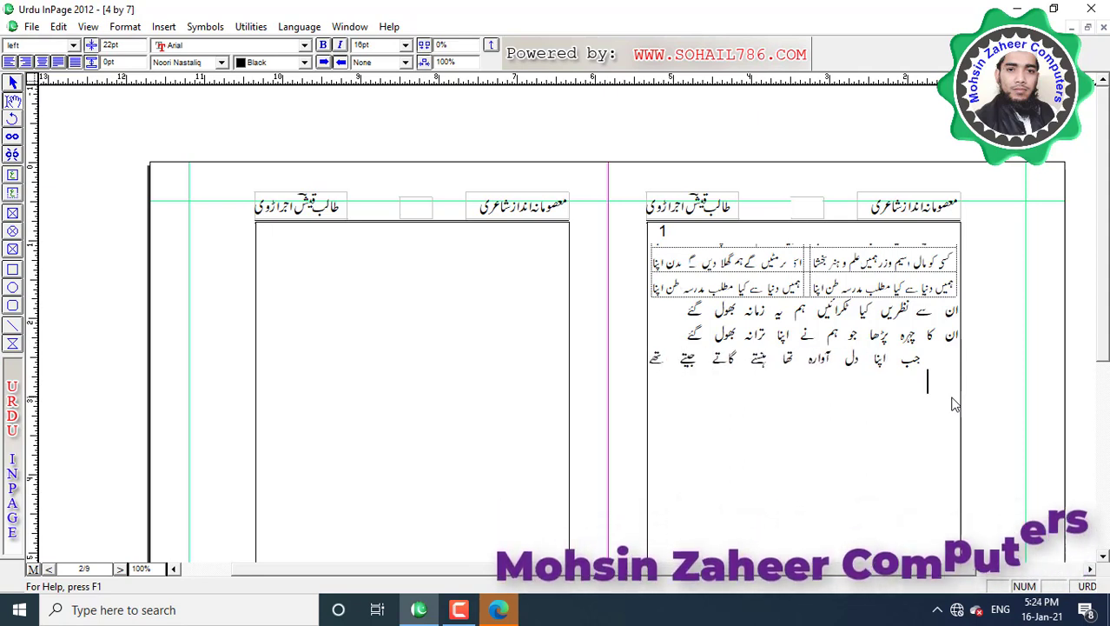
text( سے)
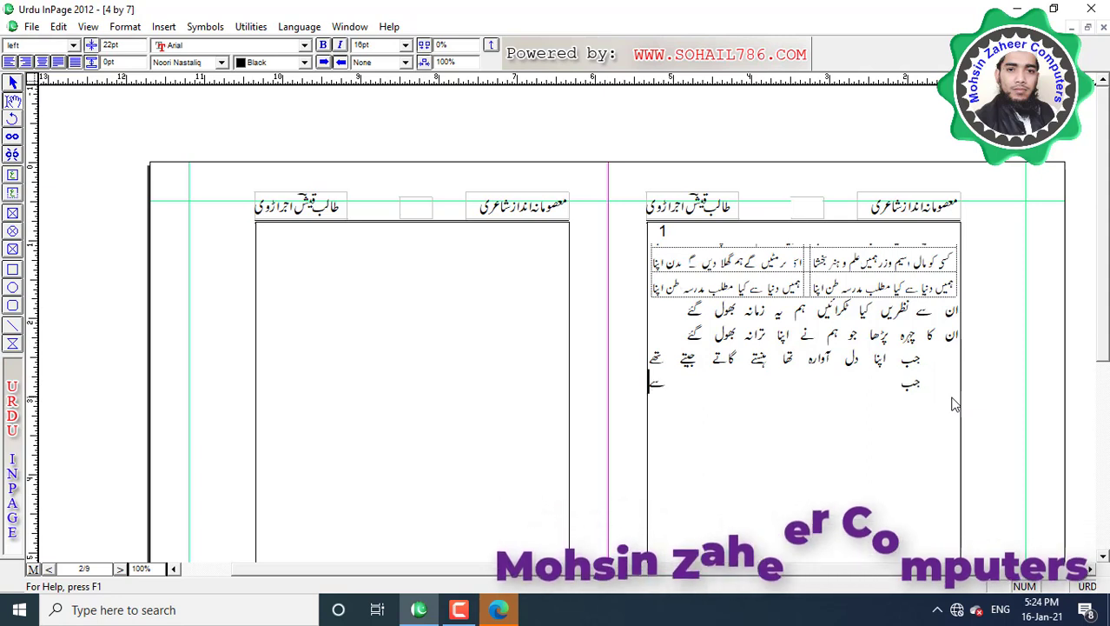
text( ان سے دل کو لگی)
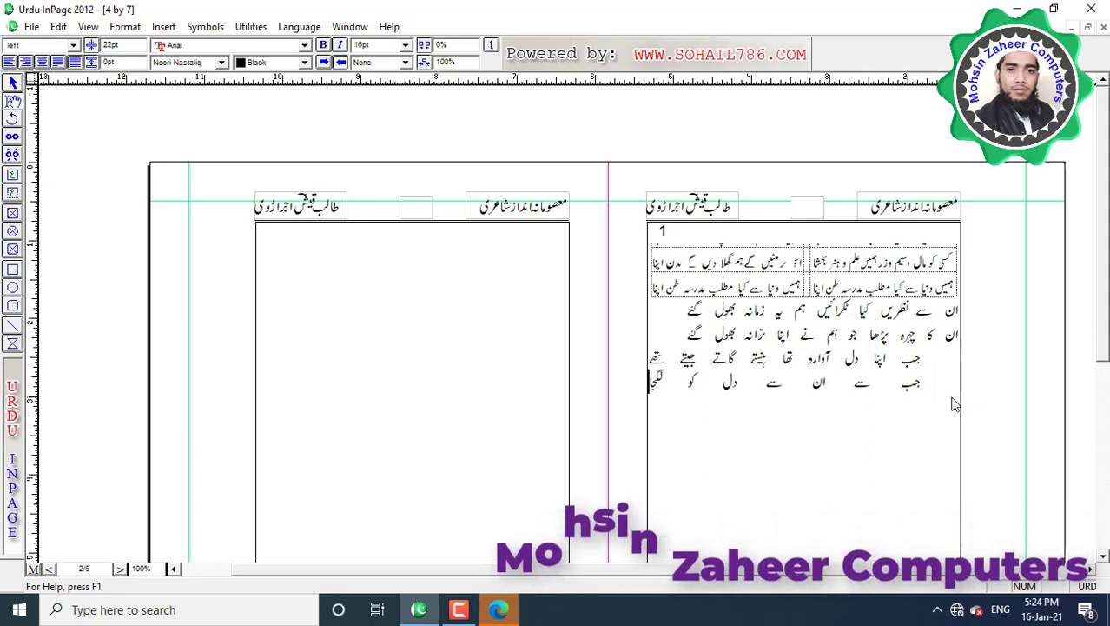
key(BackSpace)
text(ایا ہنسنا ہنسانا بھول گئے)
scroll(953, 404, down, 1)
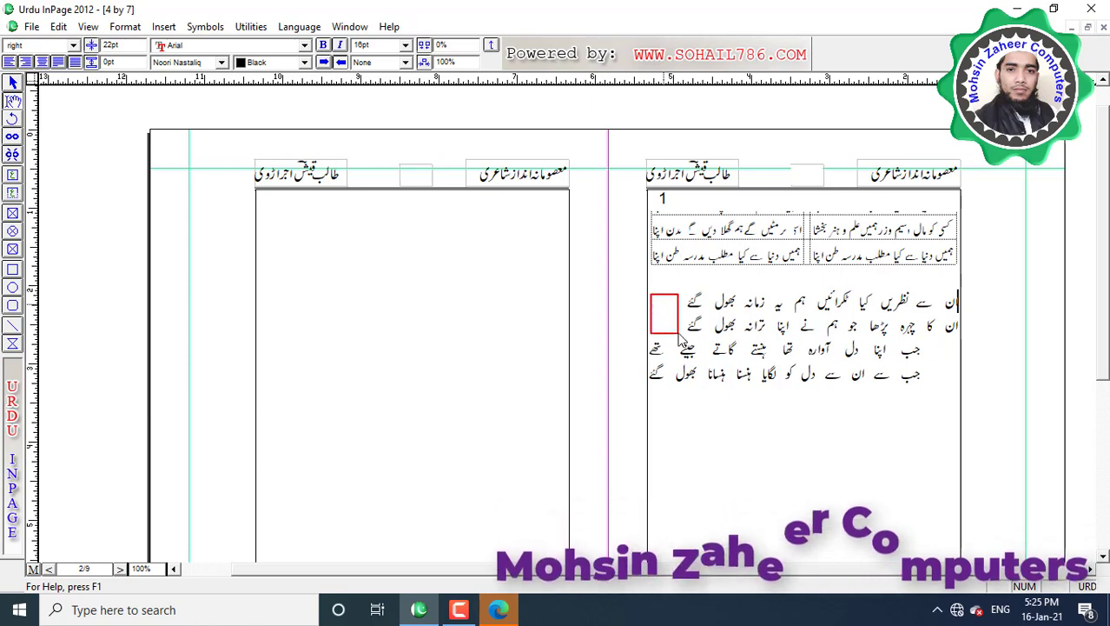
drag(921, 344, 957, 386)
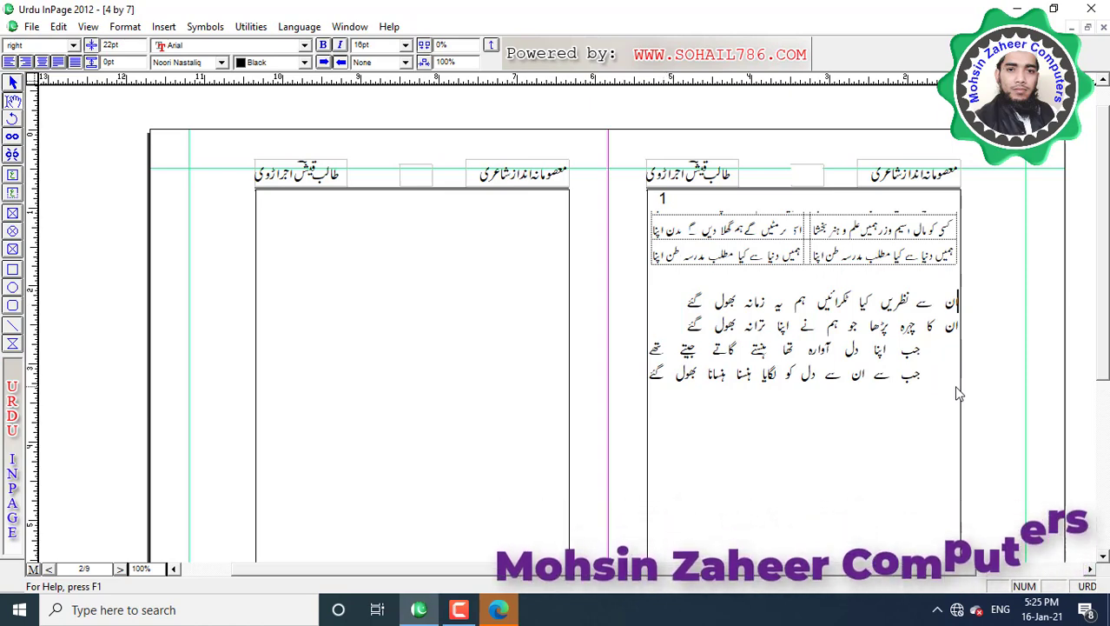
Modify the "right" style sheet so its paragraph end indent is .8, and save the style.
click(137, 26)
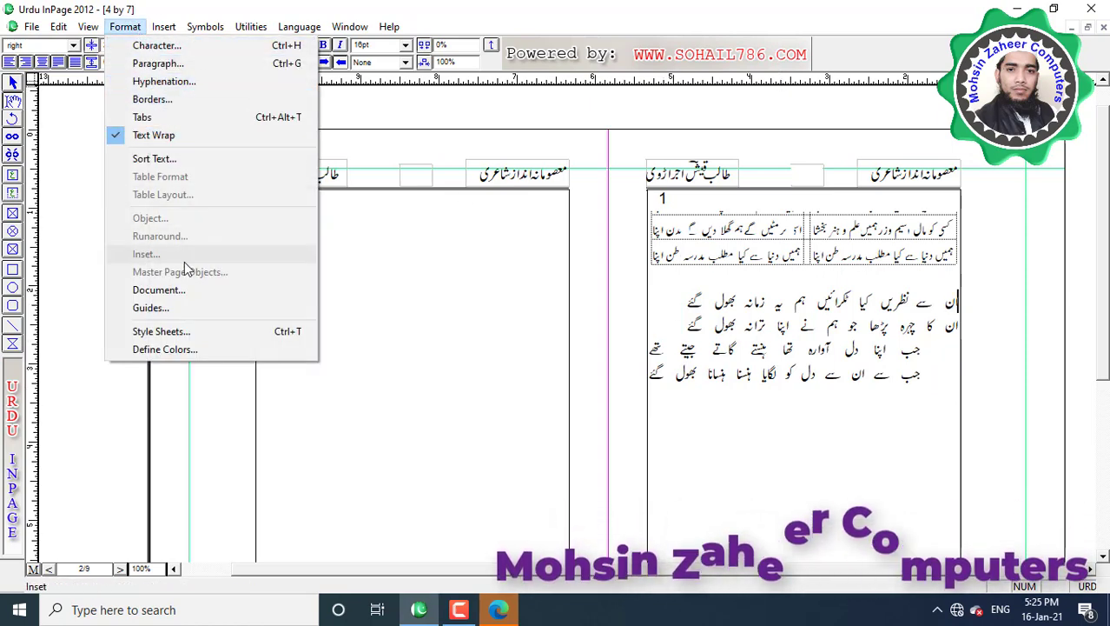
click(209, 330)
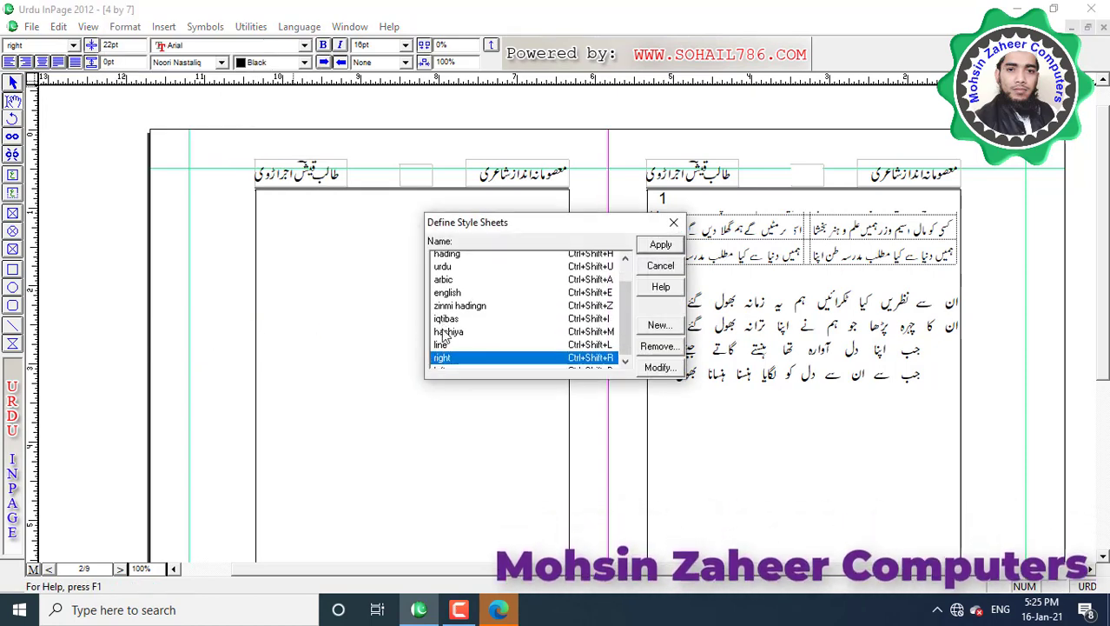
scroll(450, 356, down, 1)
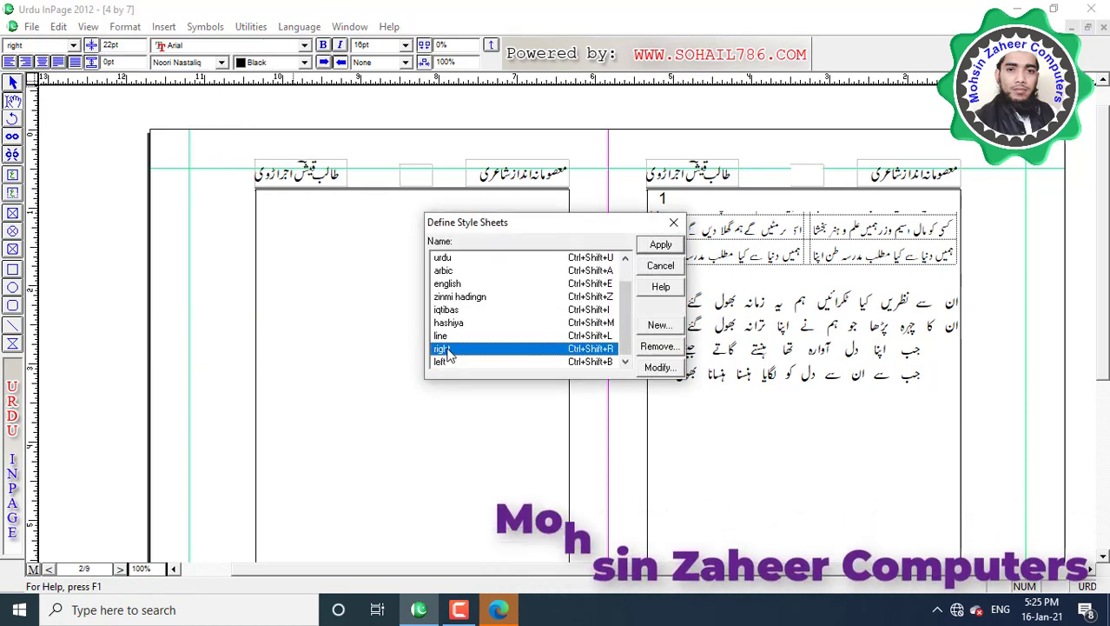
click(657, 367)
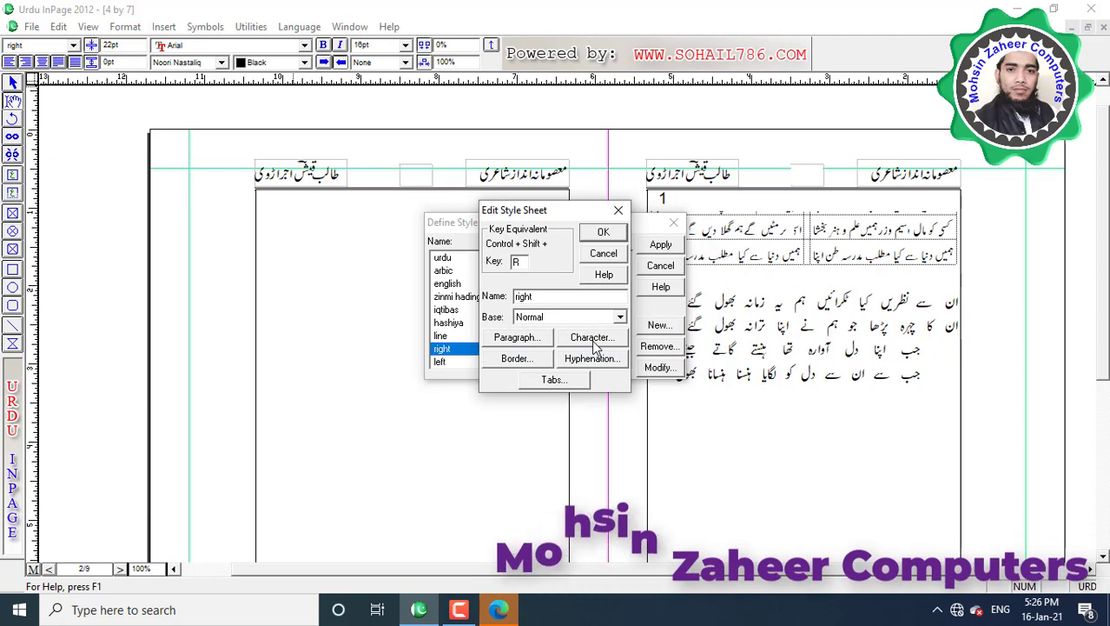
click(518, 338)
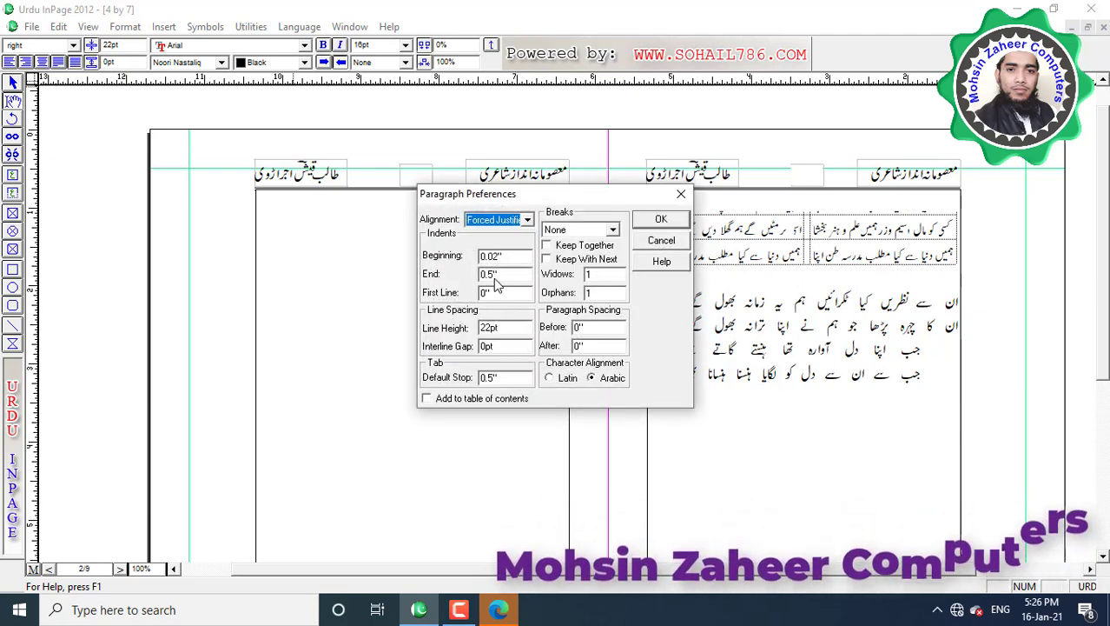
drag(499, 276, 476, 281)
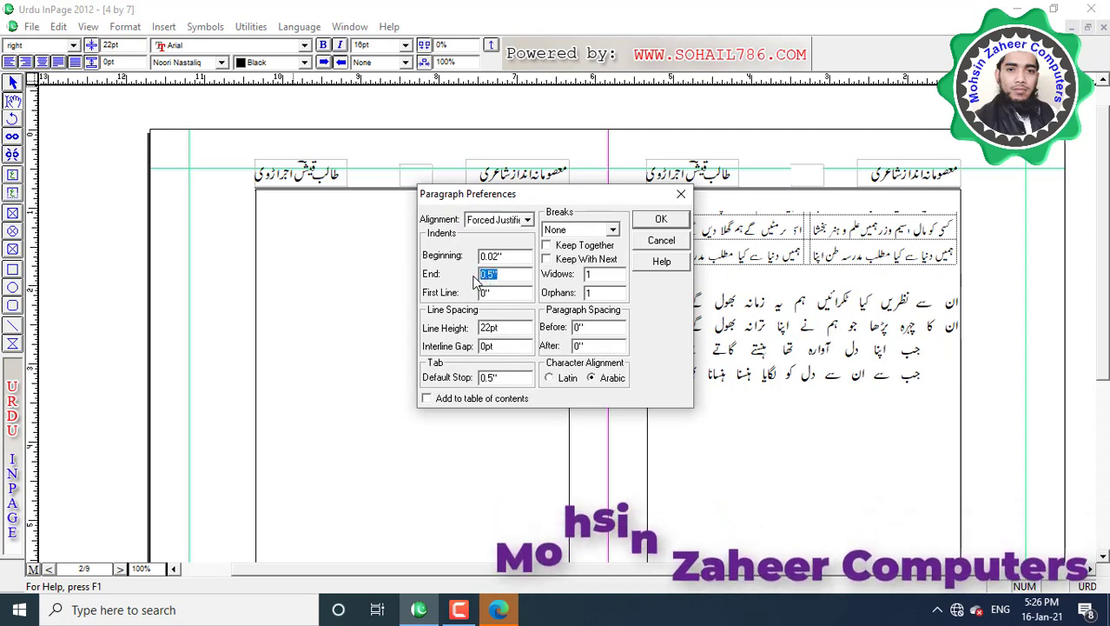
text(.8)
click(662, 220)
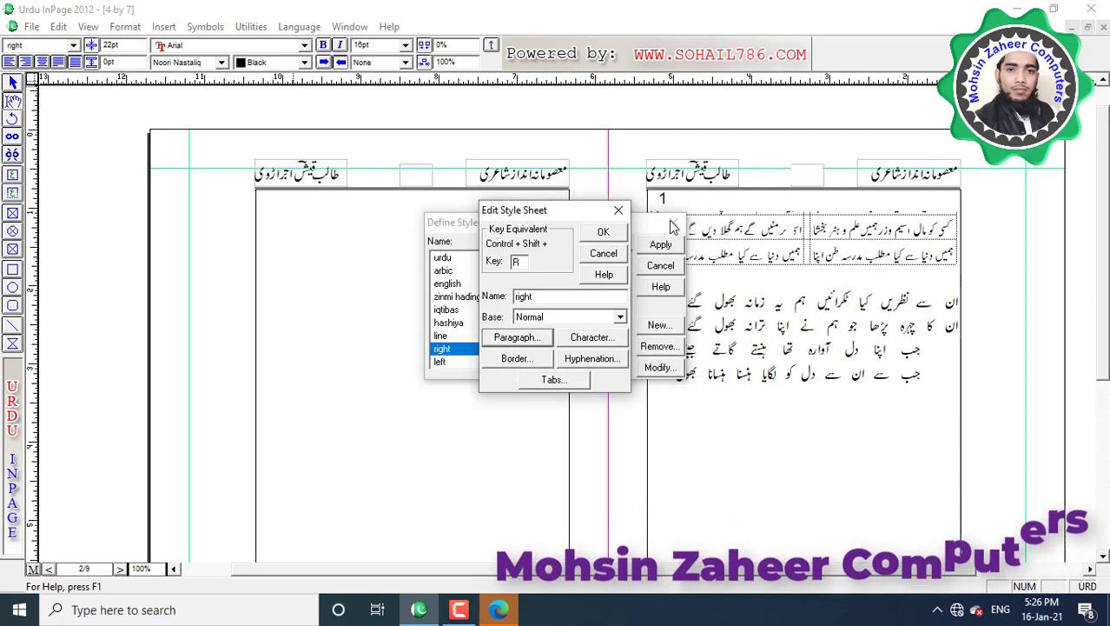
click(604, 233)
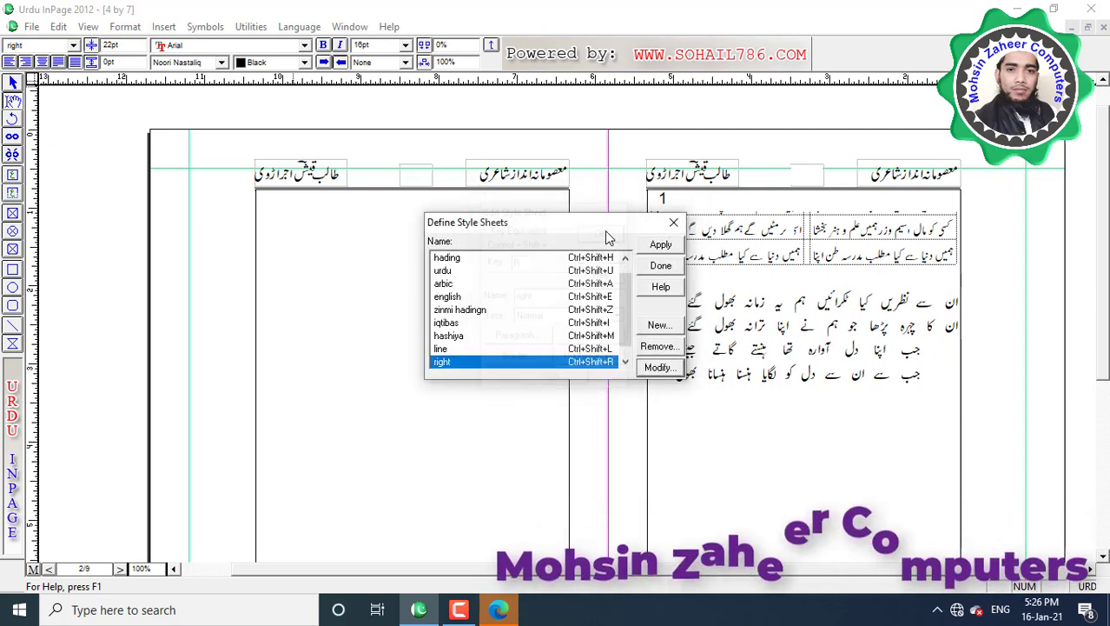
click(662, 268)
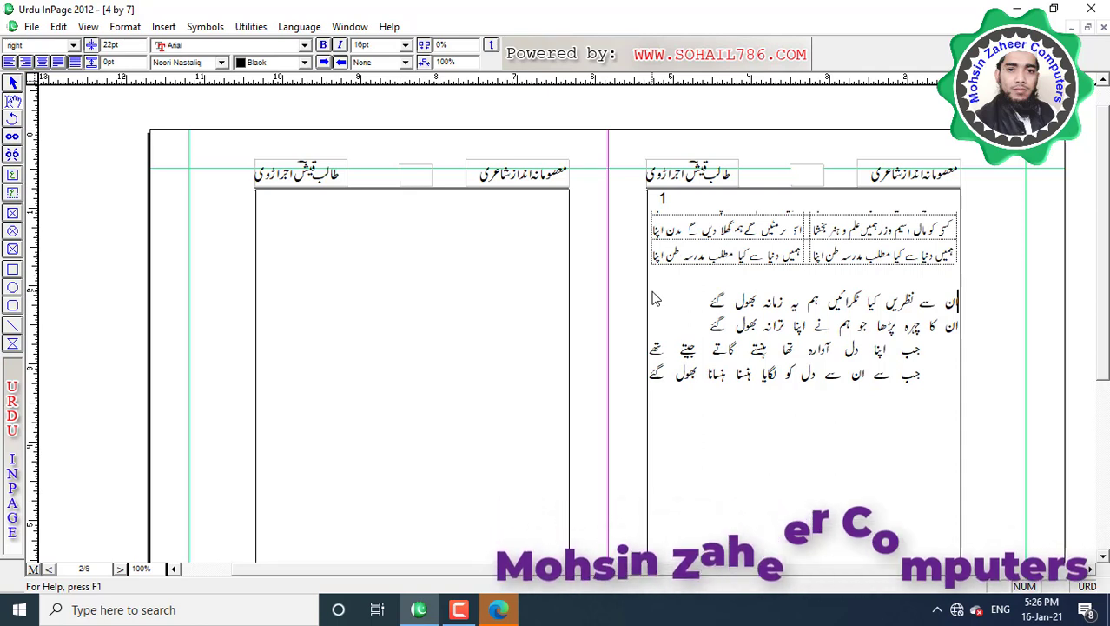
drag(651, 291, 710, 335)
drag(922, 346, 960, 382)
key(Escape)
Modify the "left" style sheet so its paragraph beginning indent is .8, and save the style.
click(125, 26)
click(206, 331)
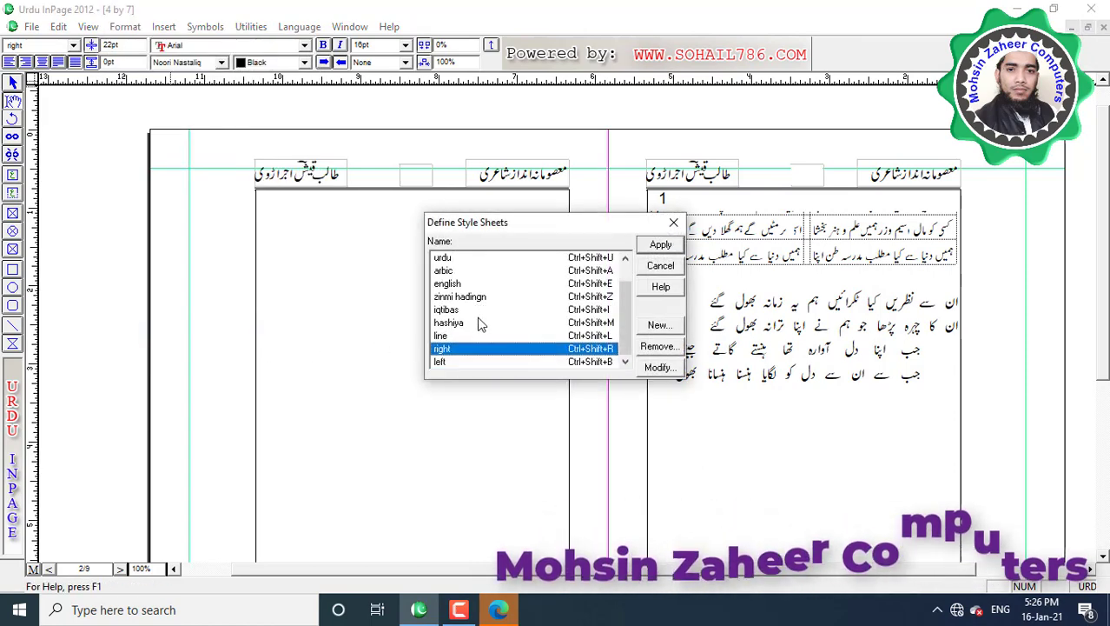
click(446, 363)
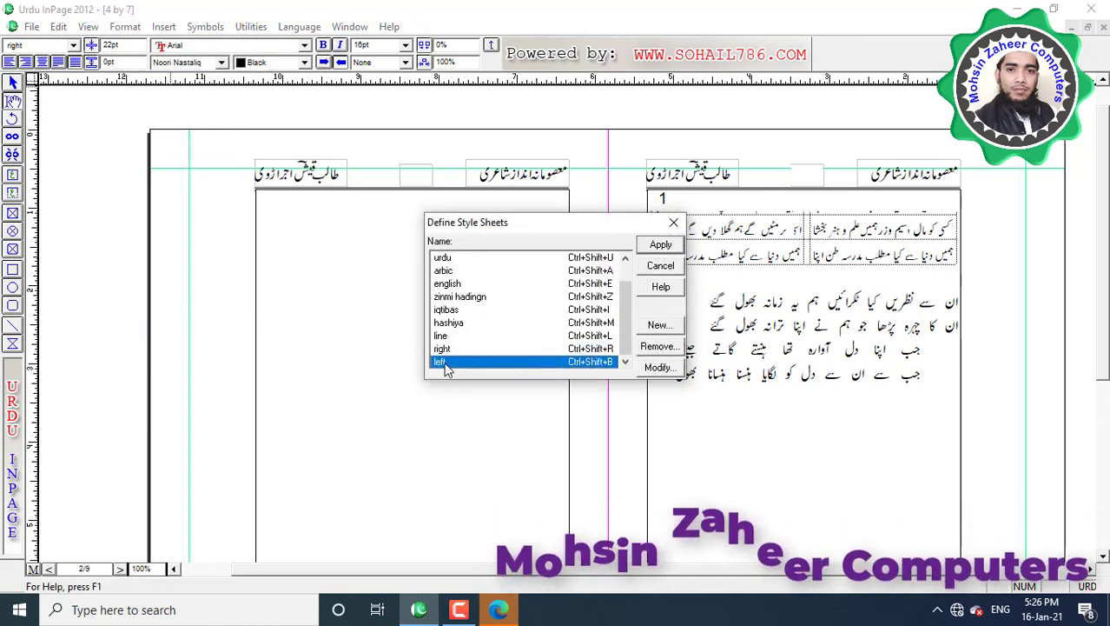
click(658, 368)
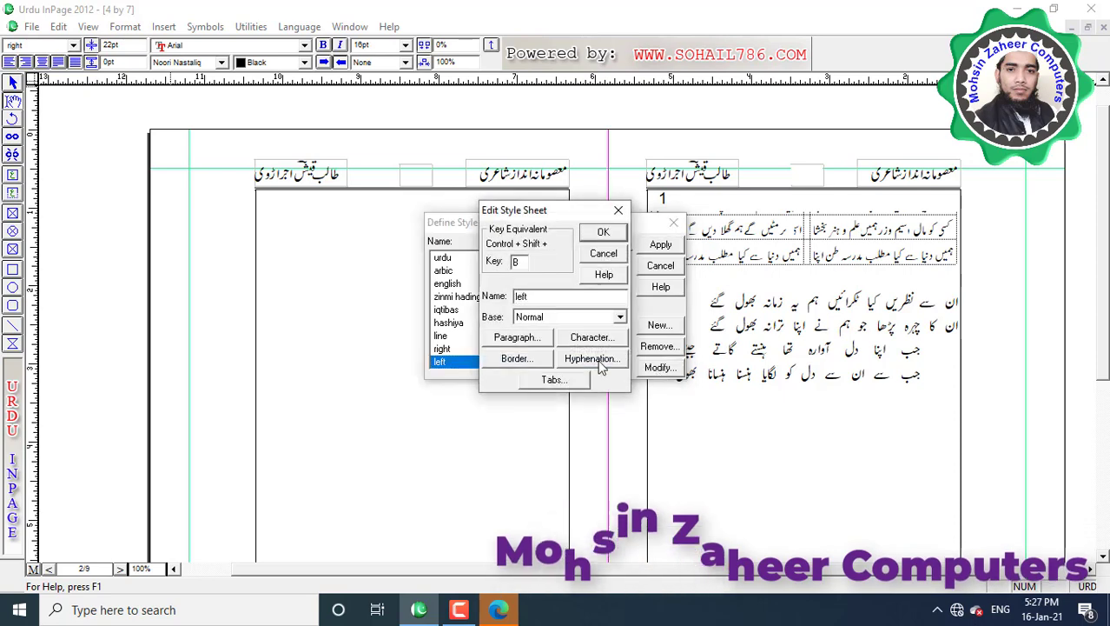
click(527, 340)
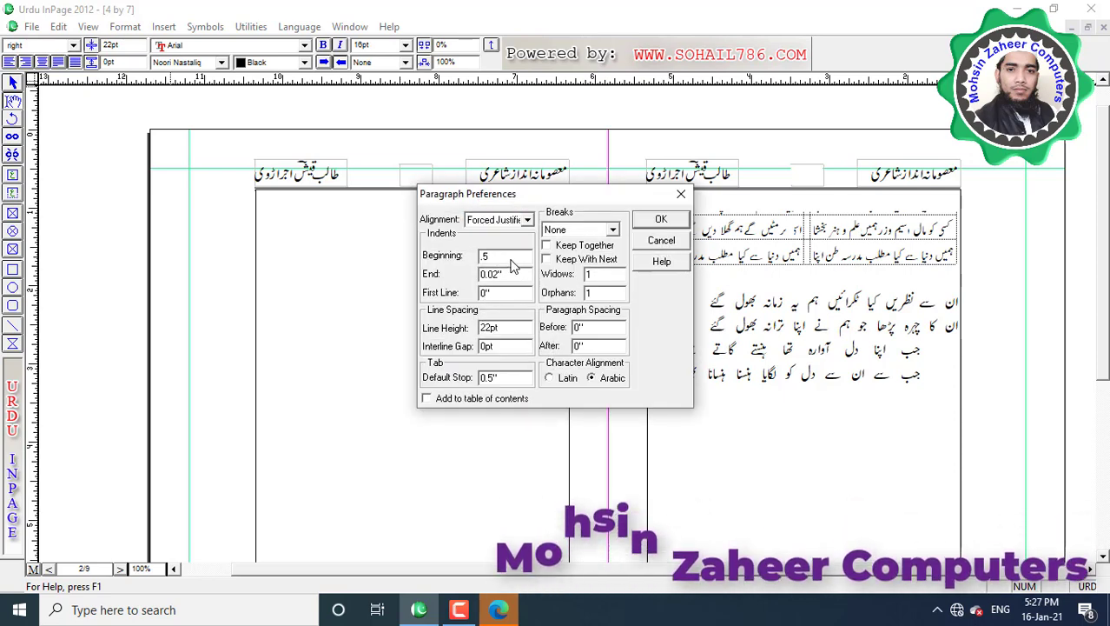
drag(513, 260, 478, 261)
text(.8)
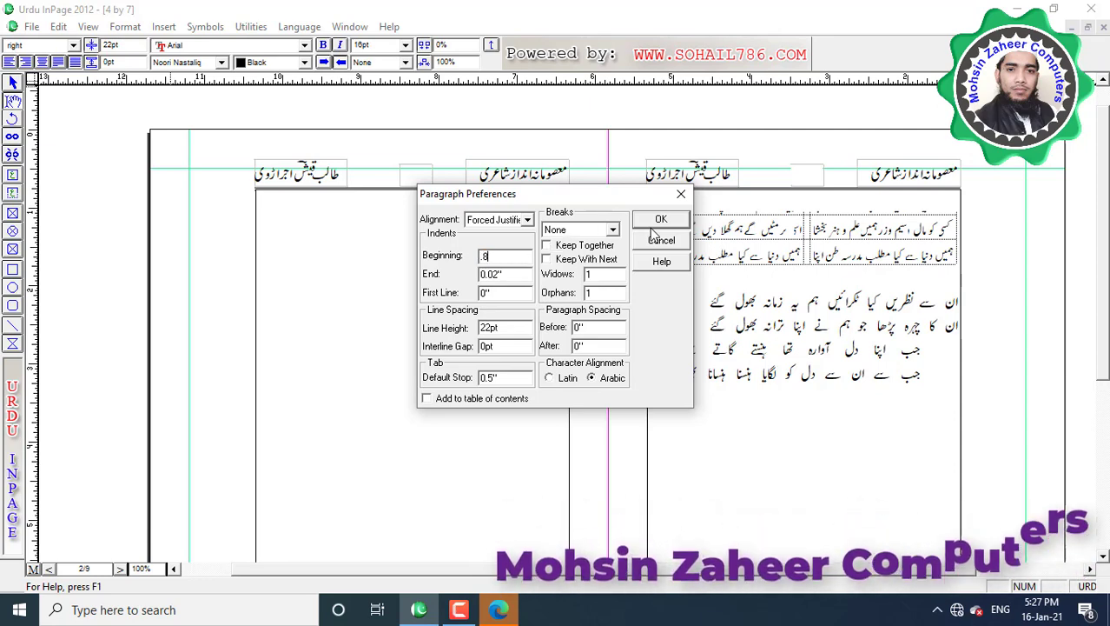
click(657, 220)
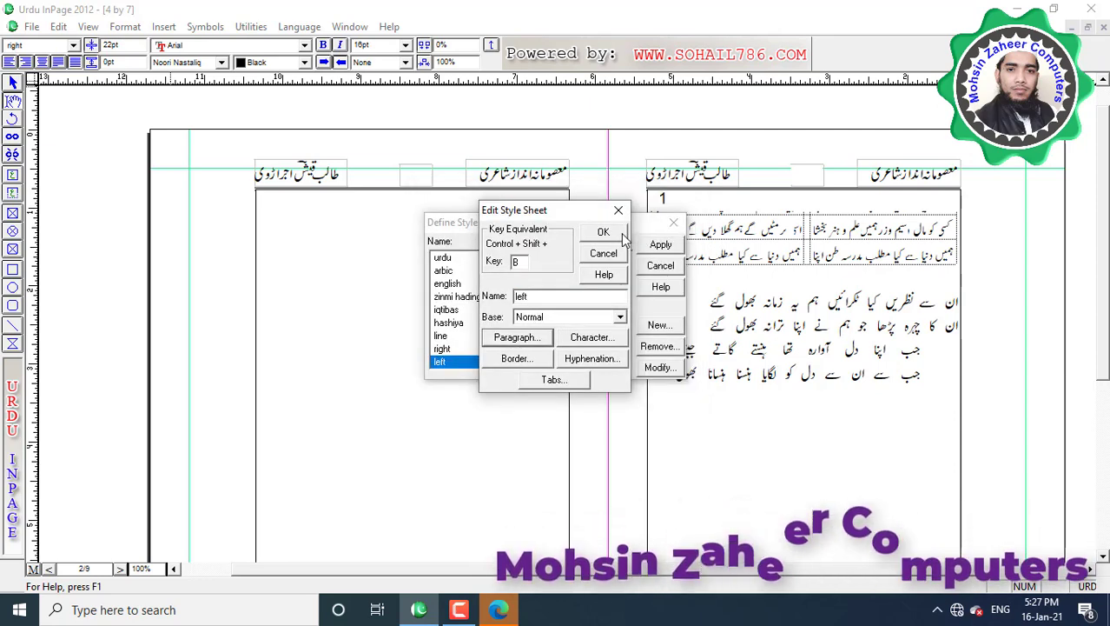
click(604, 233)
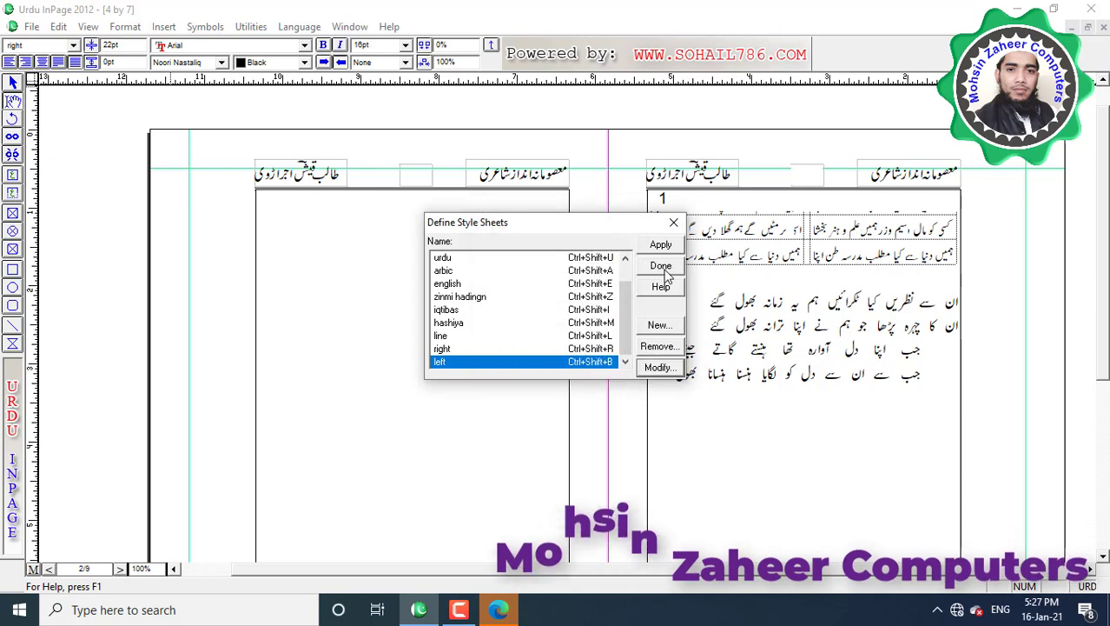
click(661, 266)
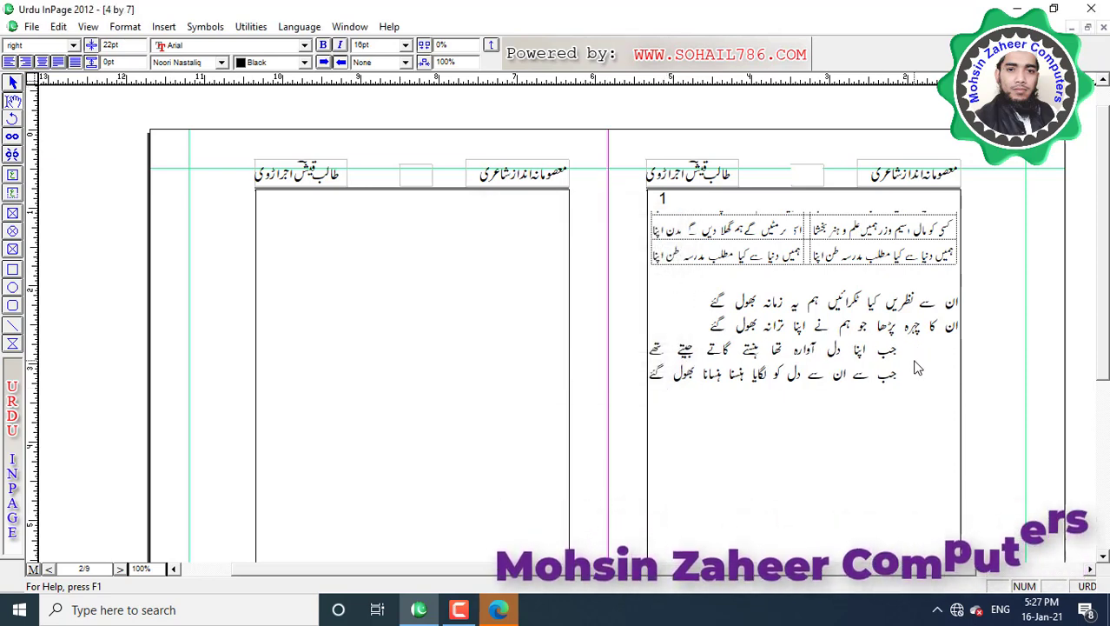
Start a new paragraph after the last verse line of the "left" style couplet.
click(958, 378)
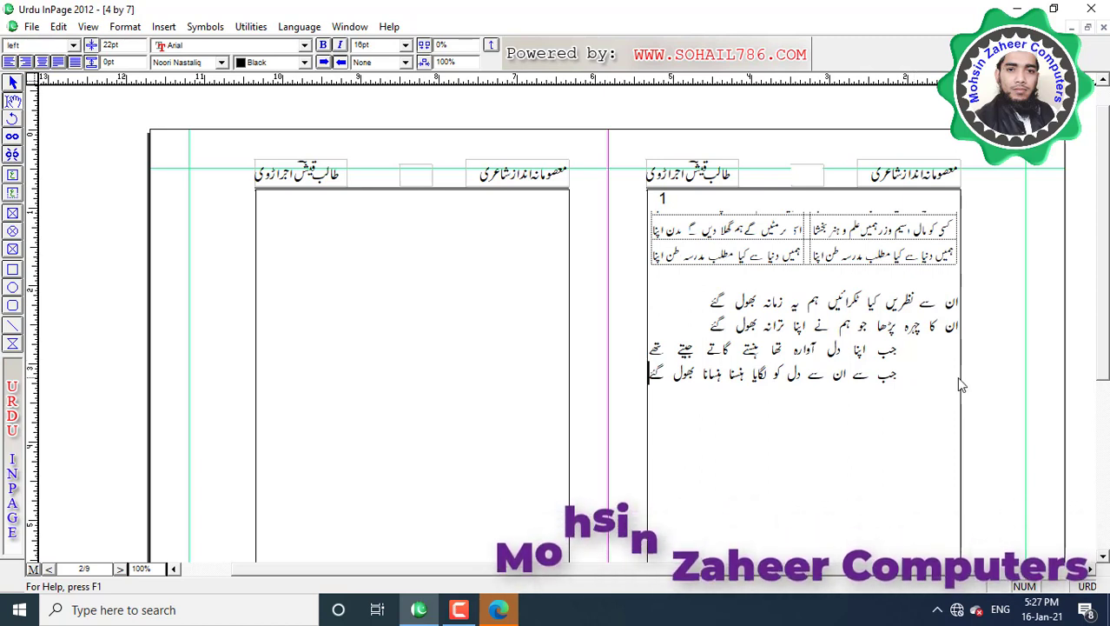
mouse_move(708, 403)
mouse_down()
mouse_move(860, 468)
mouse_move(905, 522)
mouse_move(912, 570)
mouse_up()
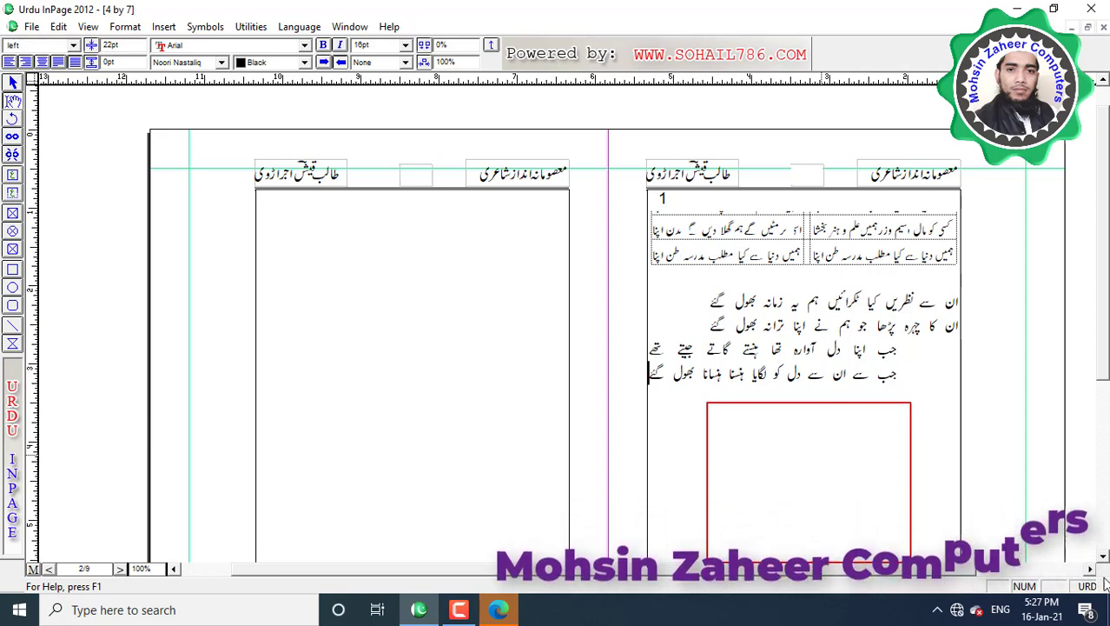
key(Escape)
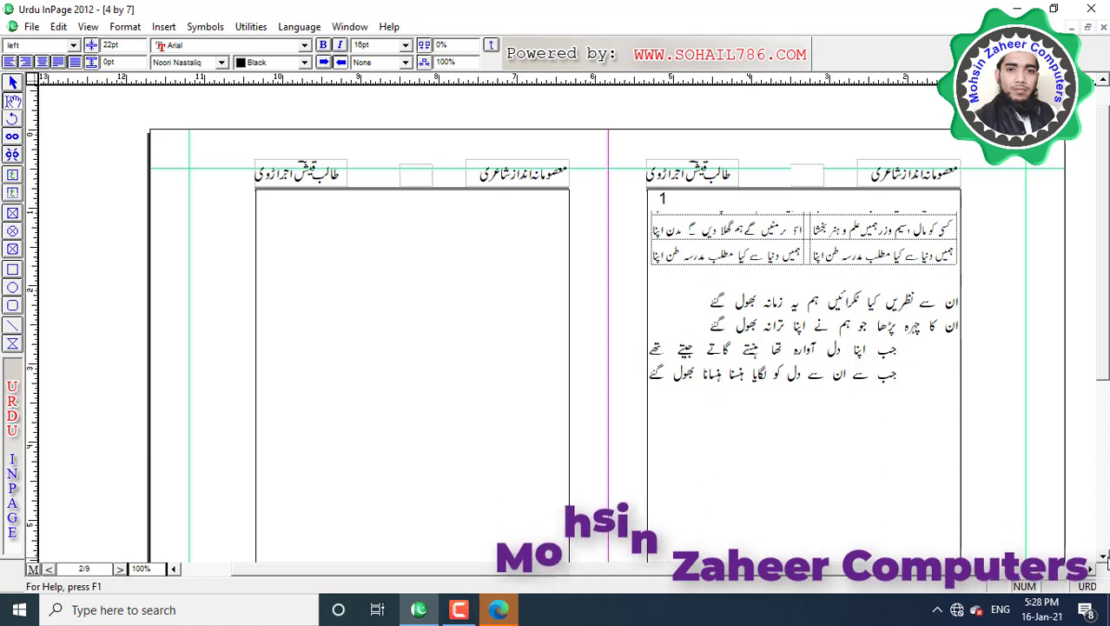
key(Return)
Create a new style sheet named "center ashaar" with c as its key equivalent.
click(122, 28)
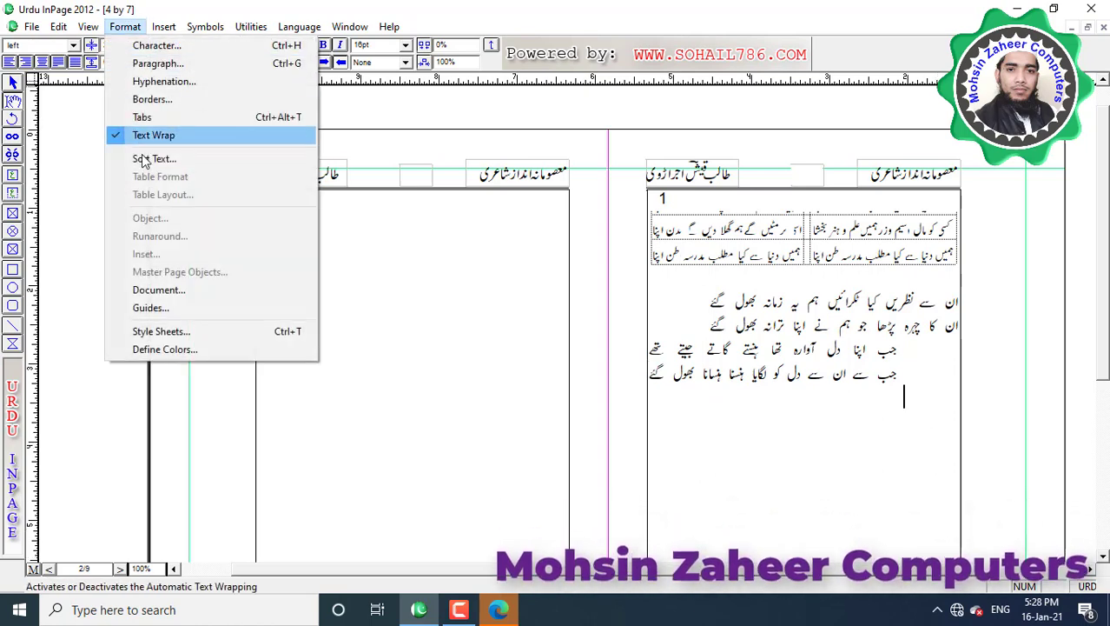
click(206, 332)
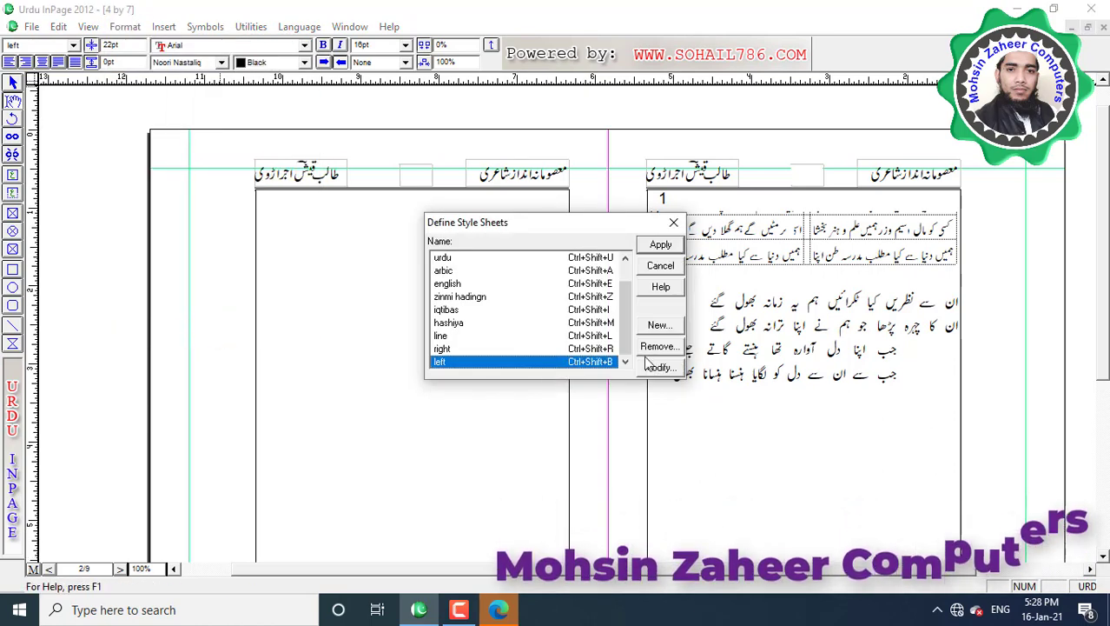
click(658, 325)
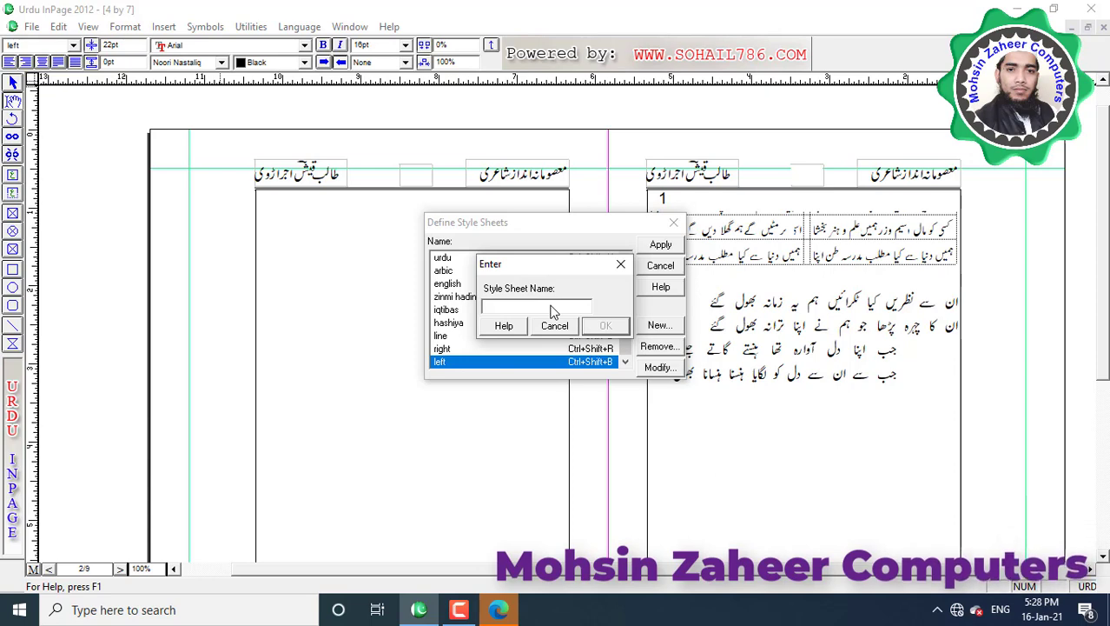
text(center a)
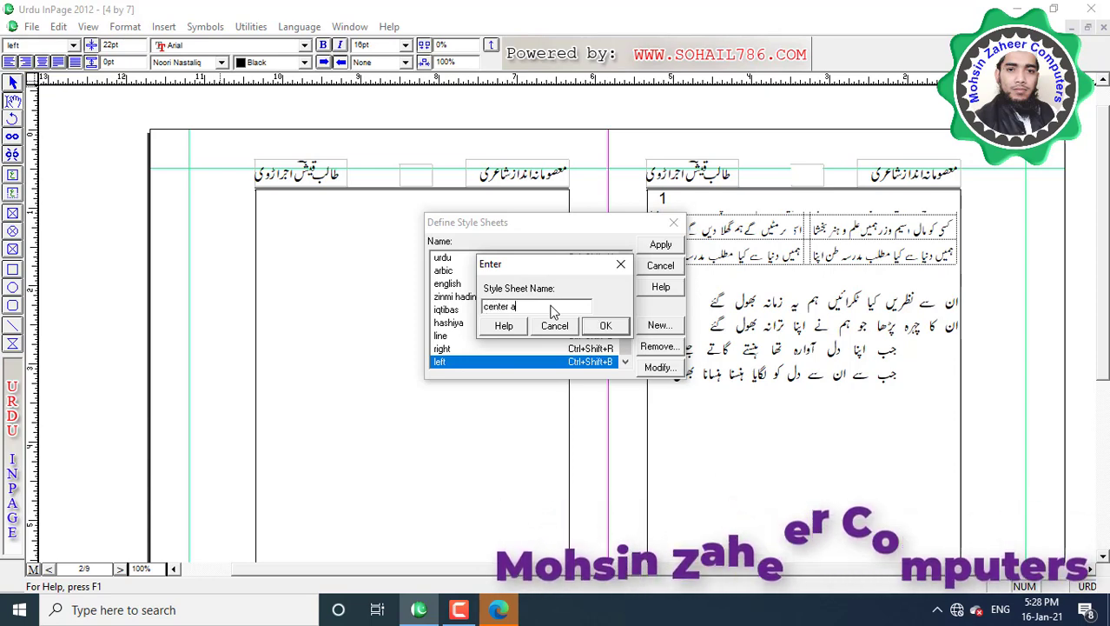
text(shaar)
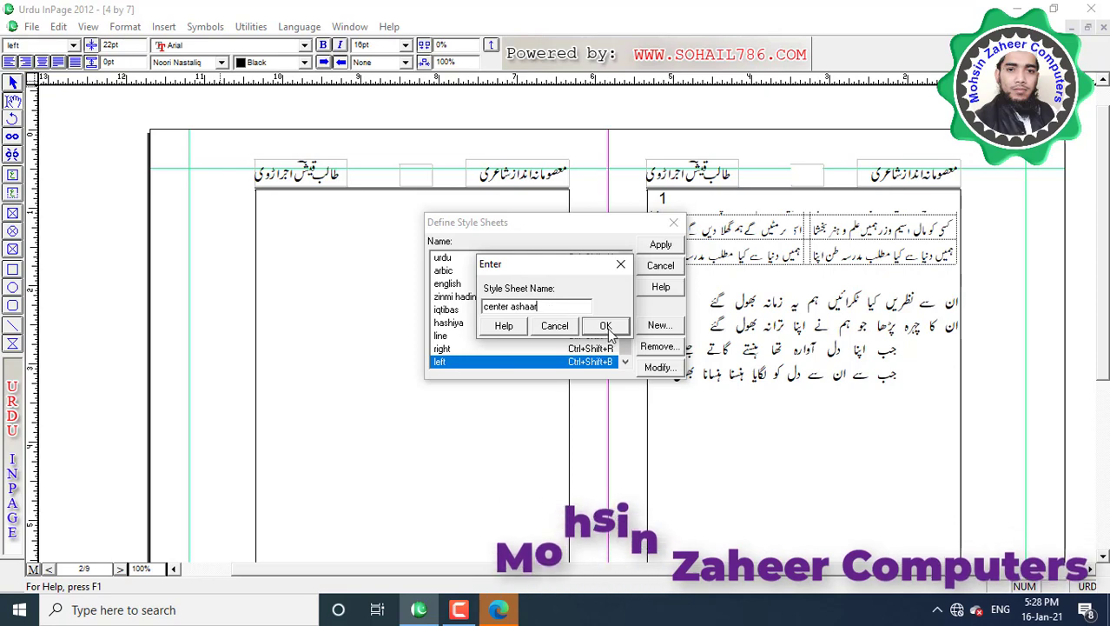
click(605, 326)
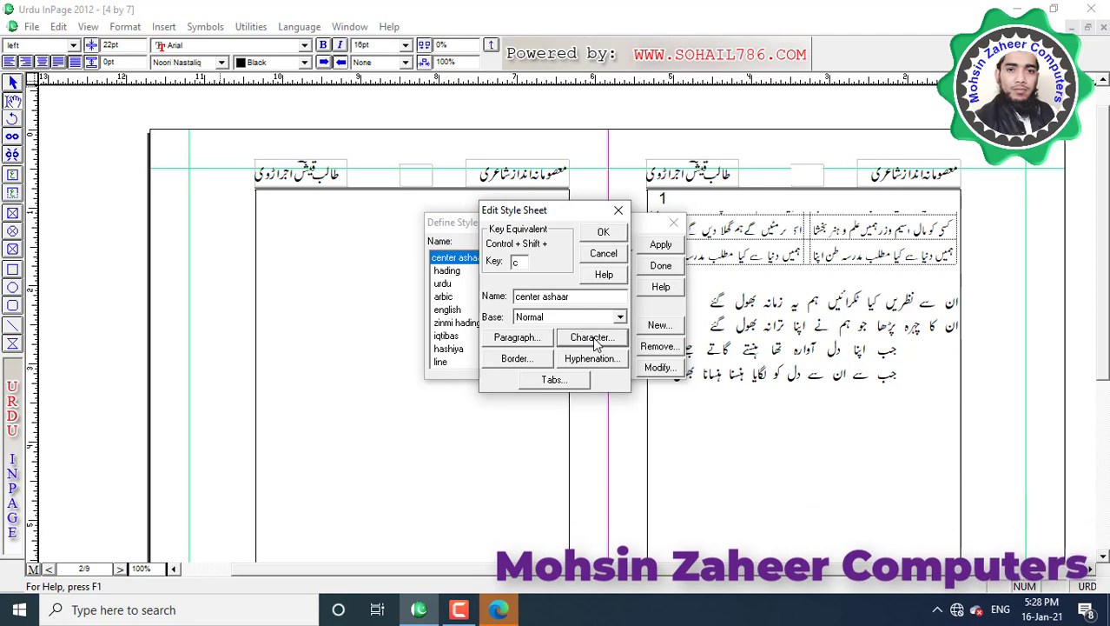
Set the character size of the "center ashaar" style to 16.
click(595, 341)
click(498, 251)
text(16)
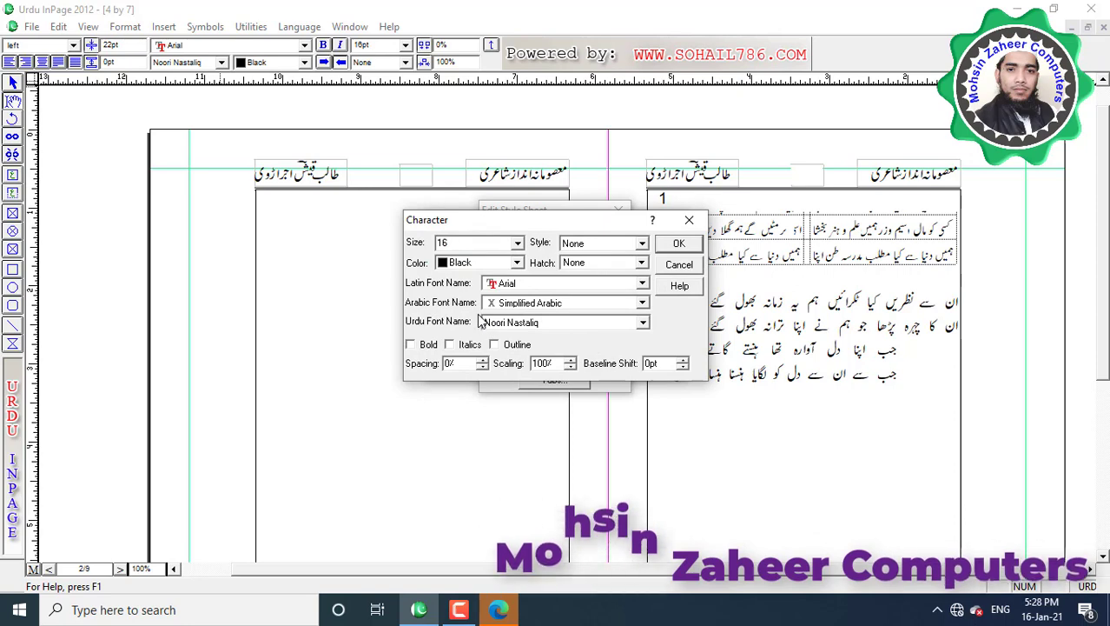
click(680, 244)
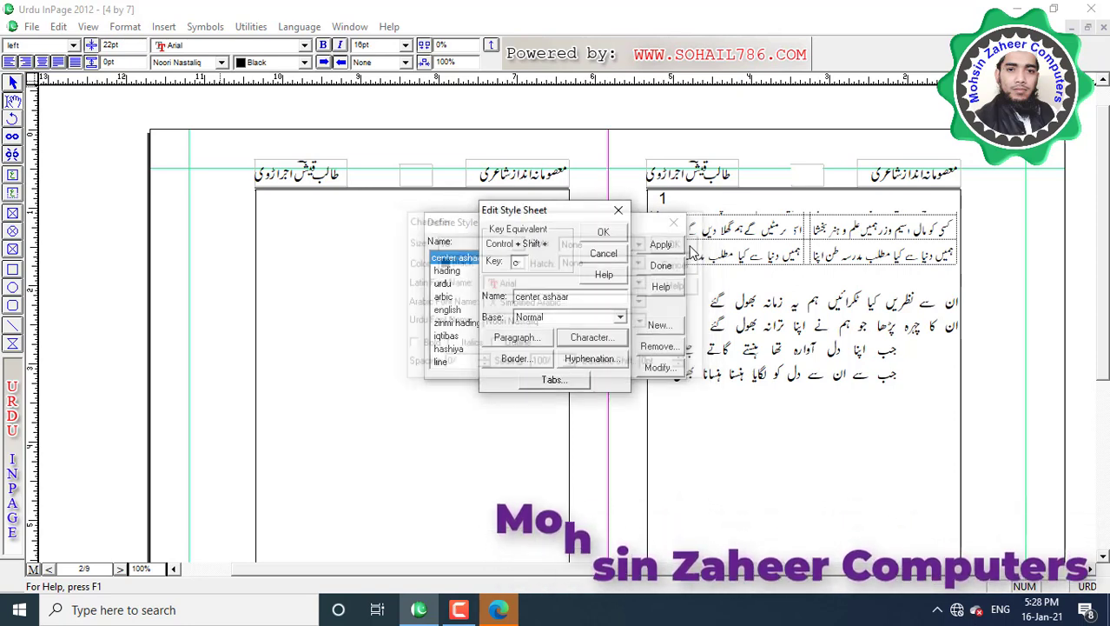
Set the paragraph alignment of the "center ashaar" style to Forced Justified.
click(505, 344)
click(527, 221)
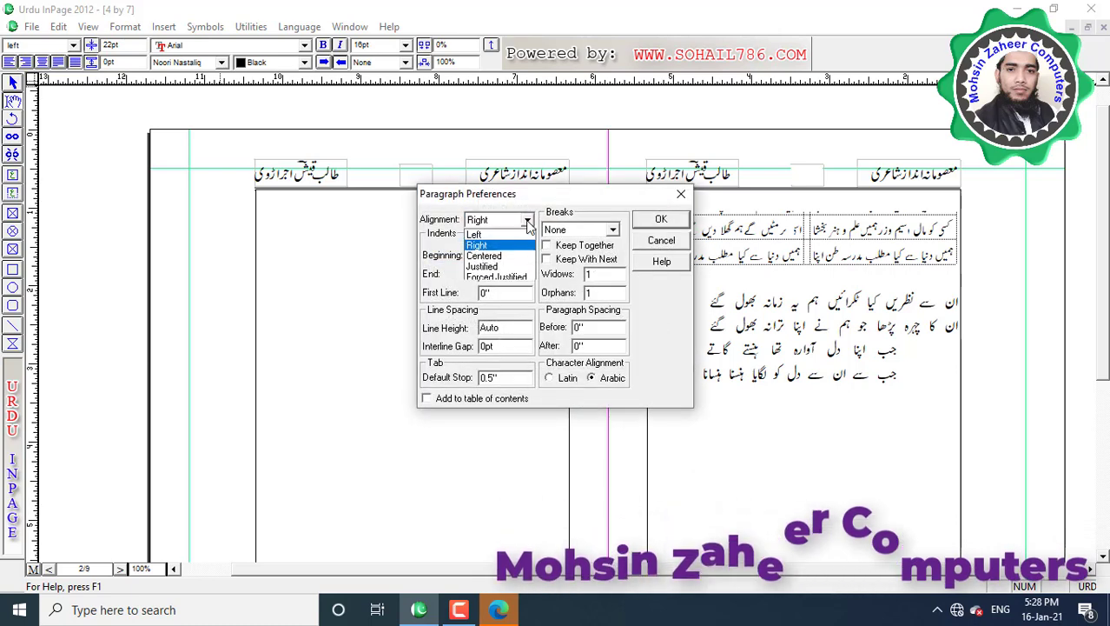
click(488, 278)
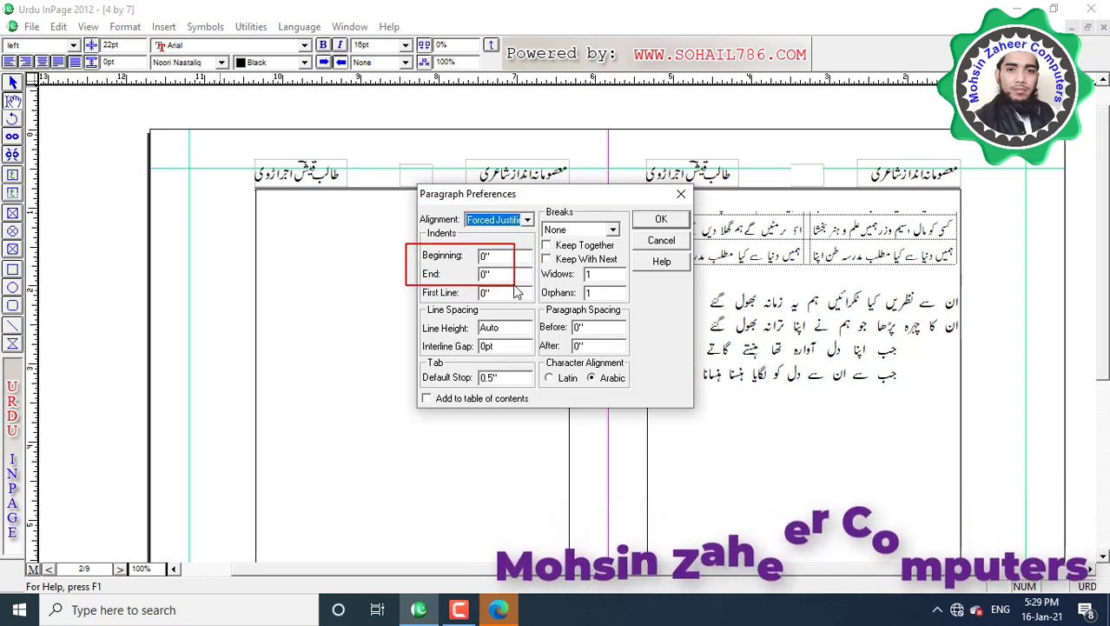
drag(648, 458, 958, 495)
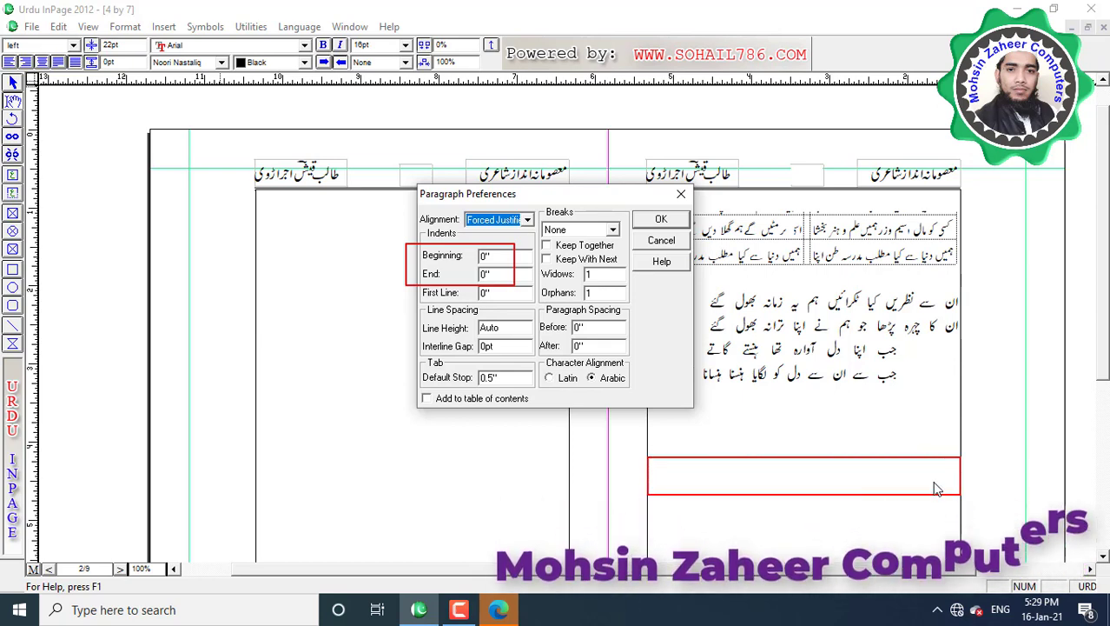
drag(881, 458, 961, 493)
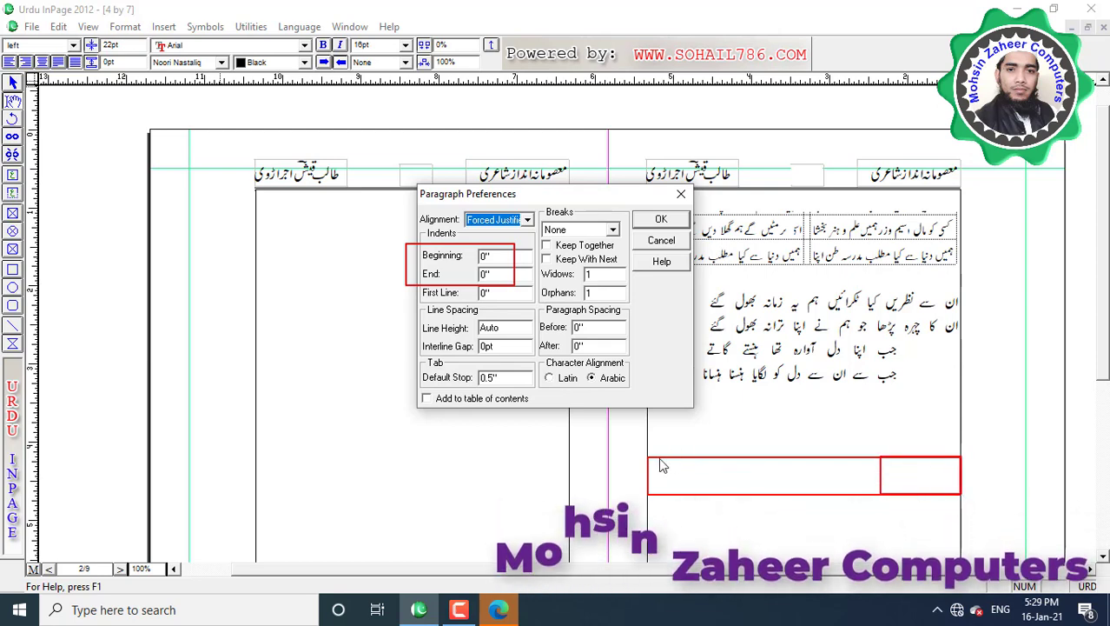
drag(648, 458, 685, 482)
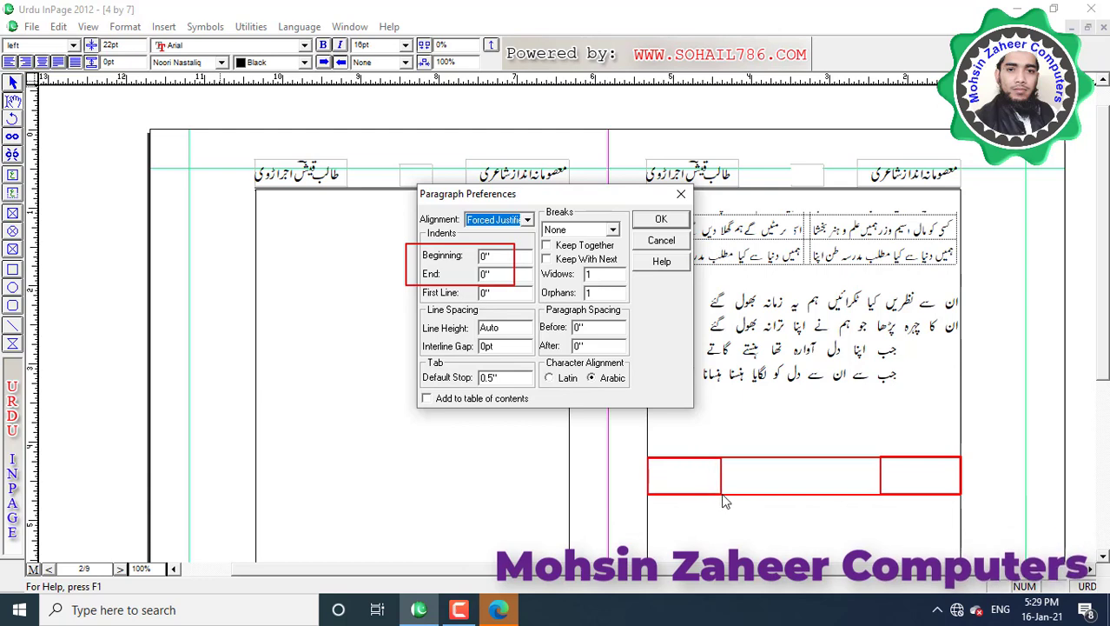
Set the "center ashaar" style's beginning and end indents to 1 and its line height to 22.
drag(495, 258, 474, 259)
text(1)
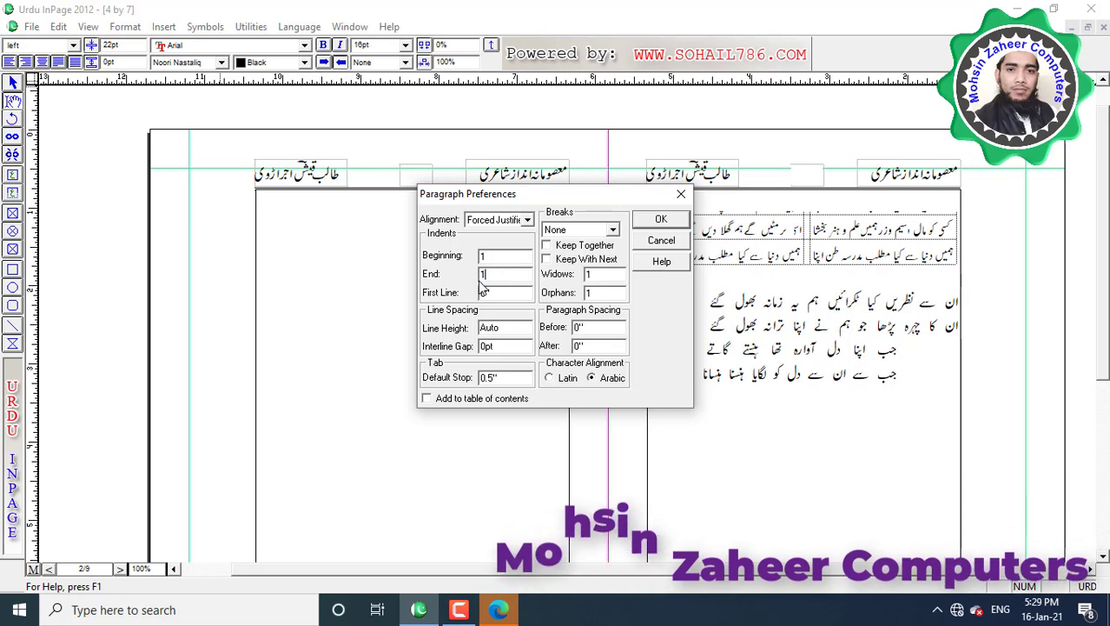
text(1)
click(509, 330)
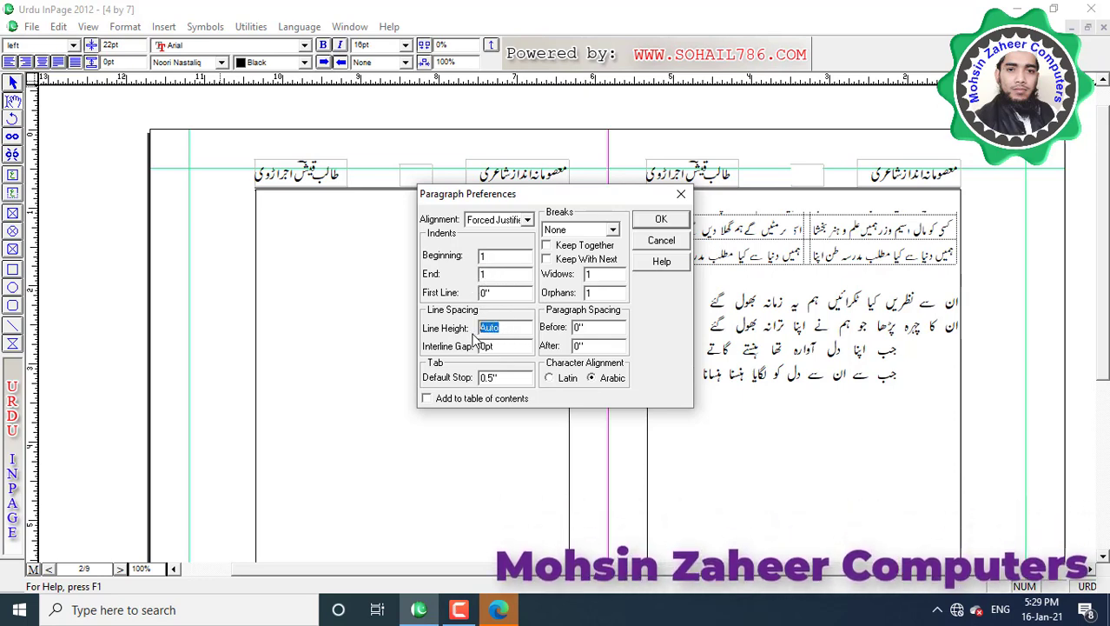
text(22)
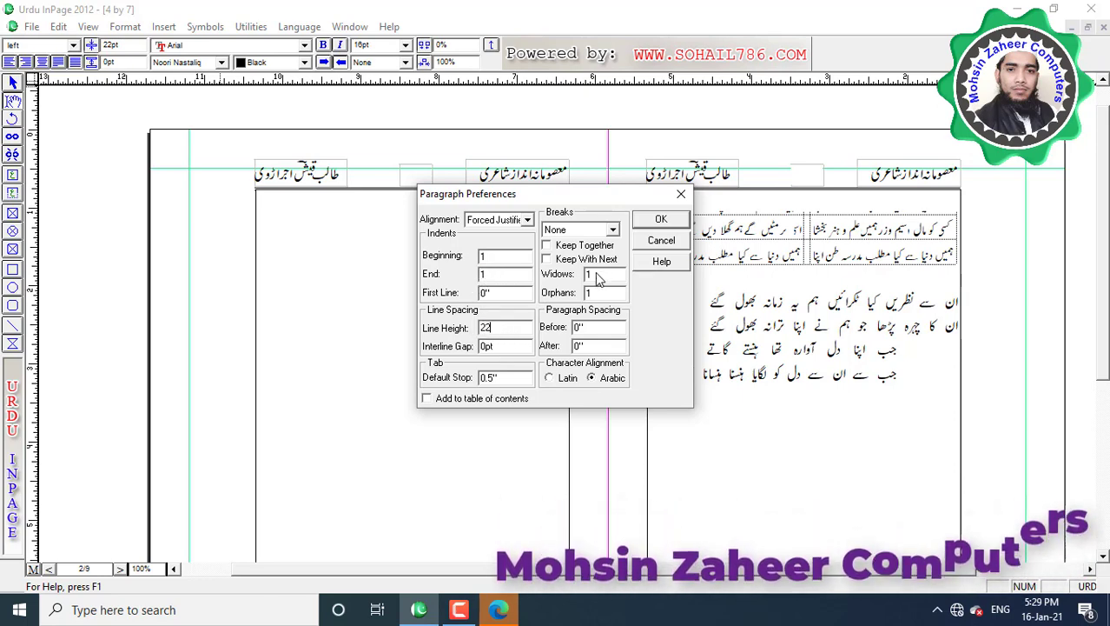
click(658, 220)
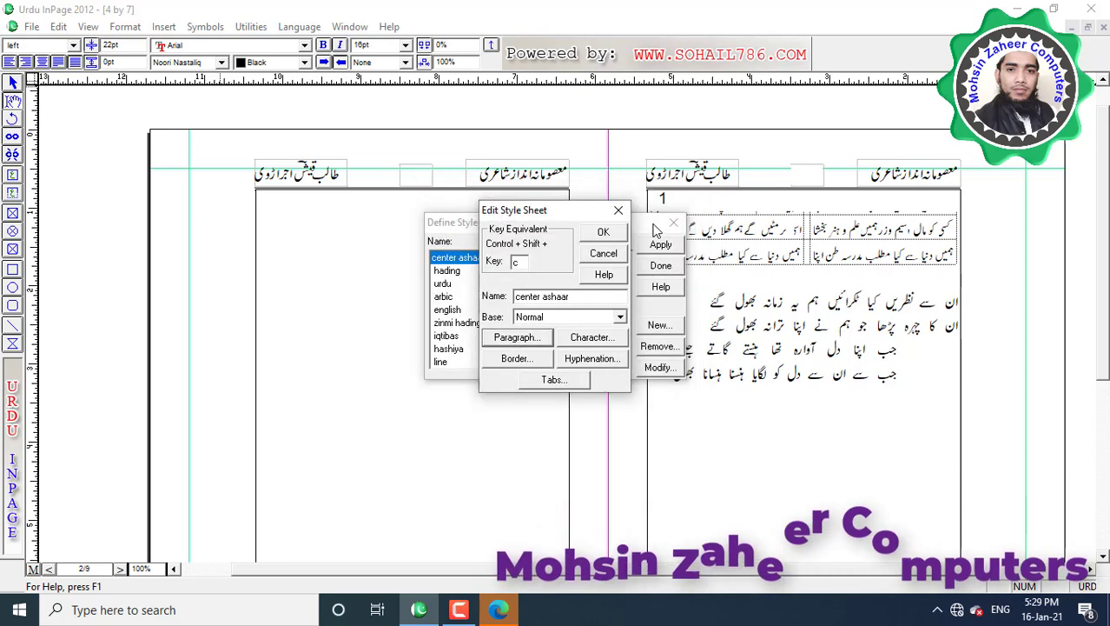
Save the "center ashaar" style sheet and apply it to the new empty paragraph.
click(604, 235)
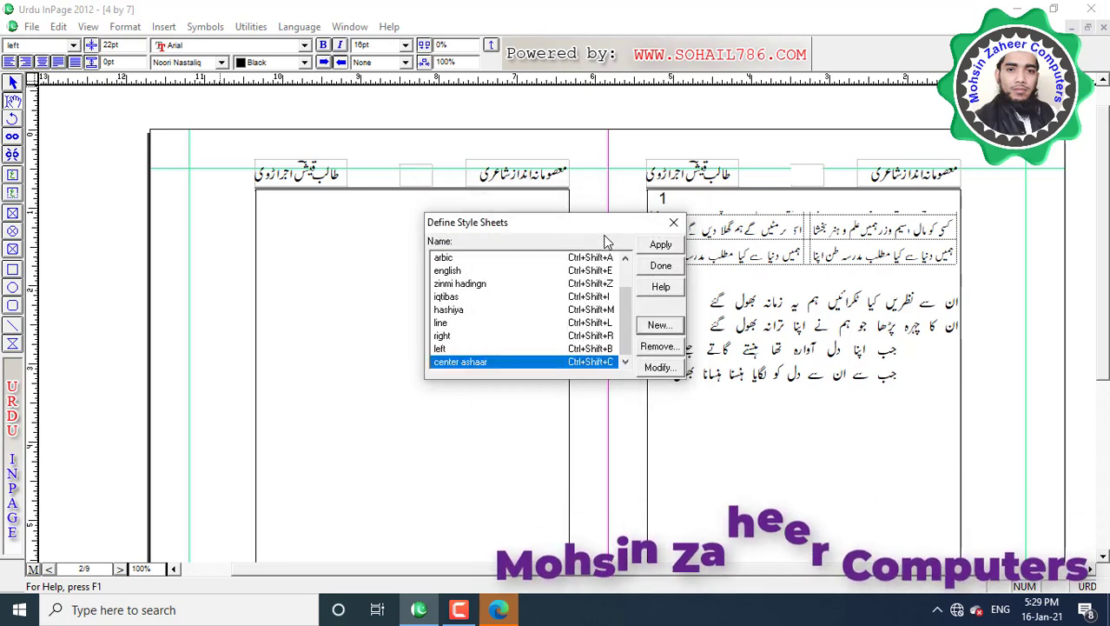
click(663, 269)
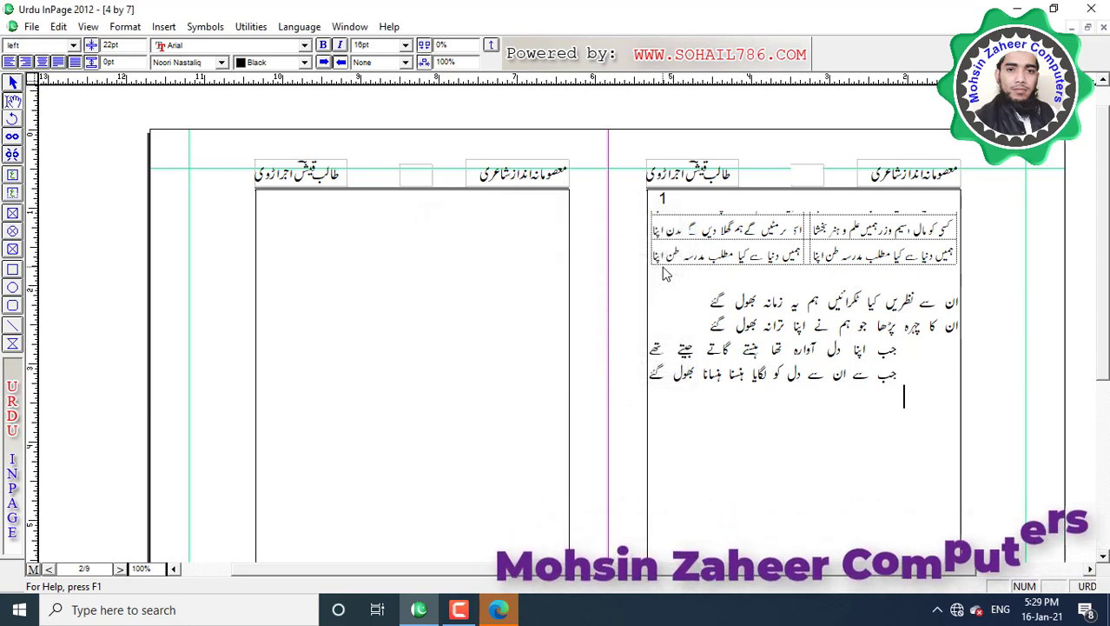
key(ctrl+shift+c)
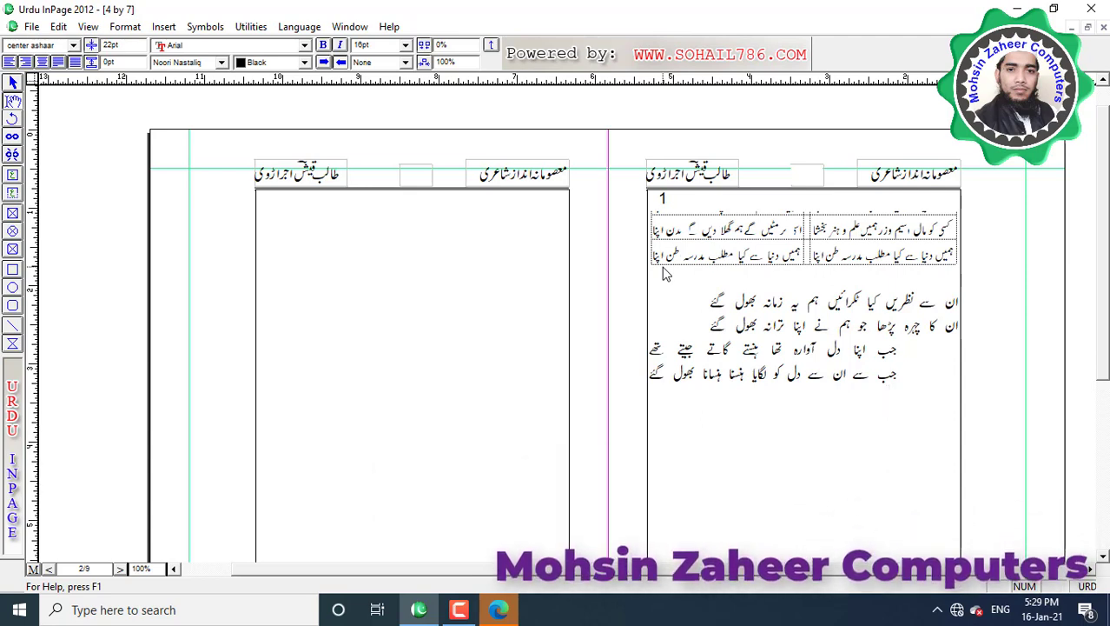
text(نے)
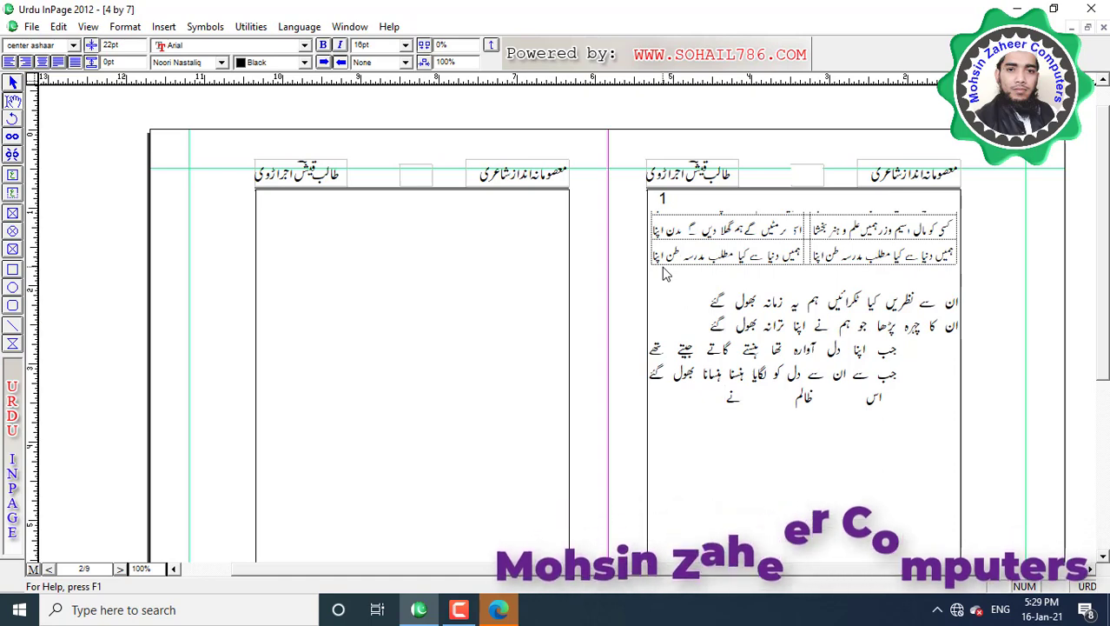
key(BackSpace)
key(BackSpace)
key(BackSpace)
key(BackSpace)
key(BackSpace)
key(BackSpace)
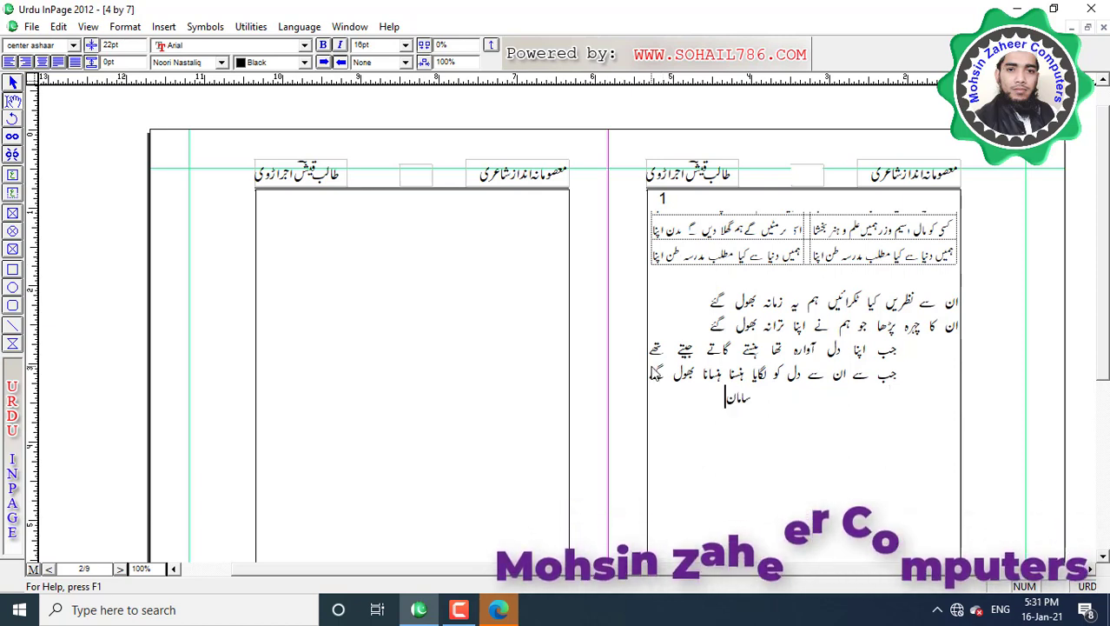
Enter the verse line "سامان تجارت میرا ایمان نہیں ہے" in the "center ashaar" paragraph.
text(امان تجارت میر)
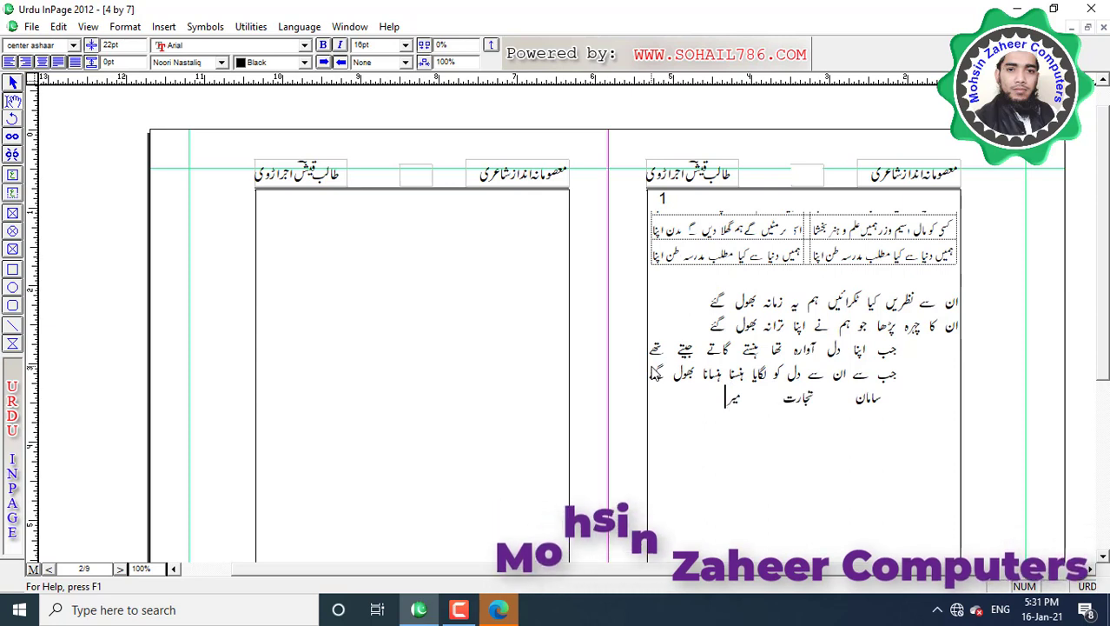
text(ا ایمان نہیں ہ)
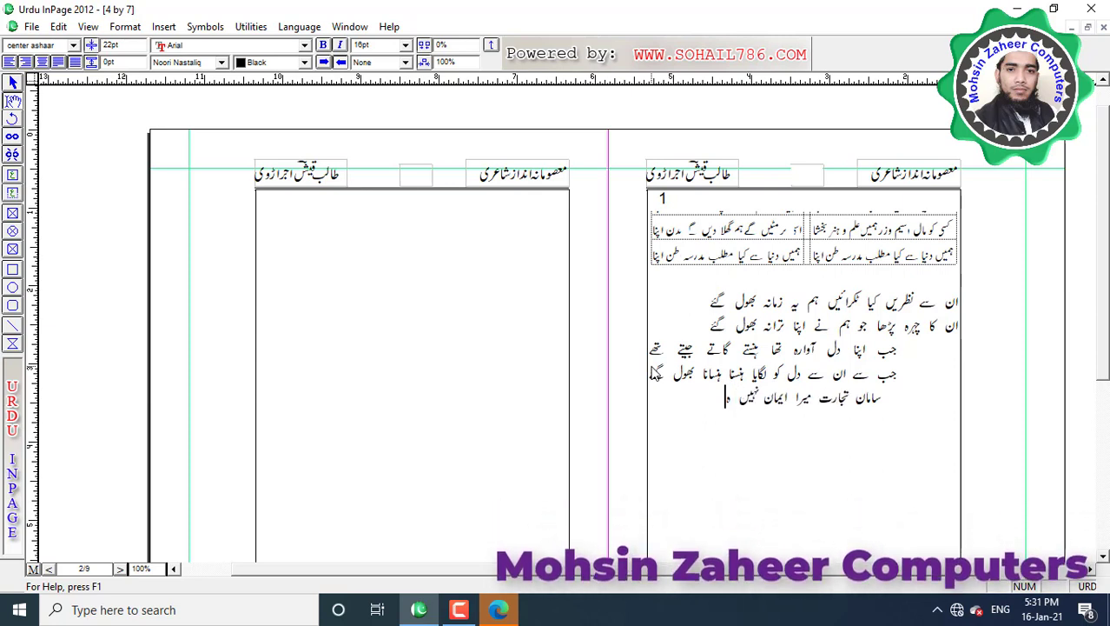
text(ے)
Repeat the verse line "سامان تجارت میرا ایمان نہیں ہے" in three more paragraphs and leave a blank line above the group.
key(Return)
text(سا)
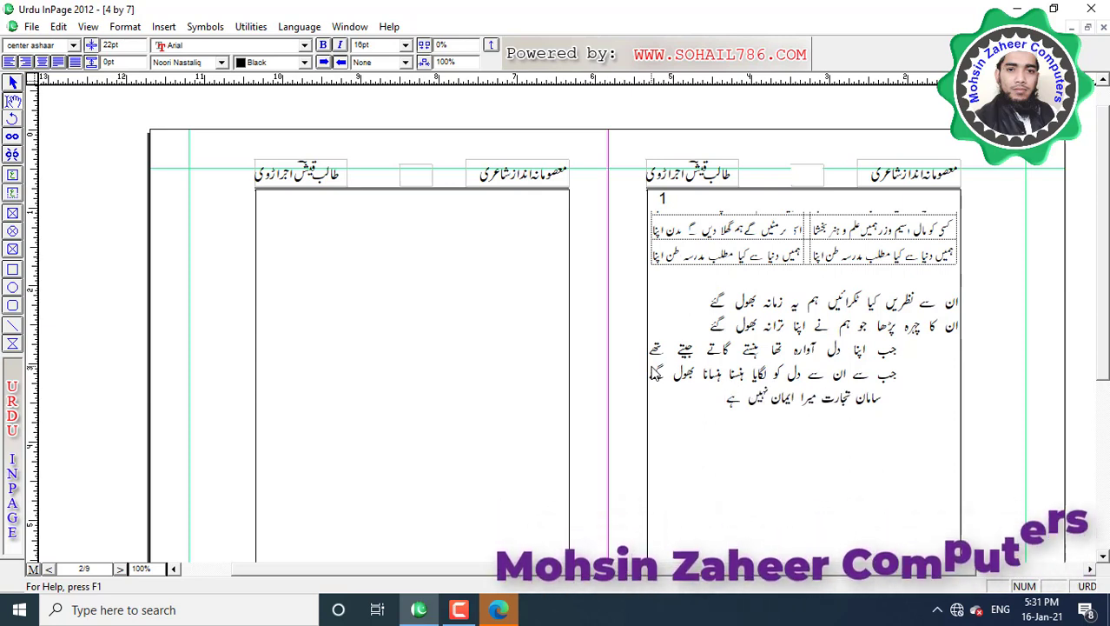
text(مان)
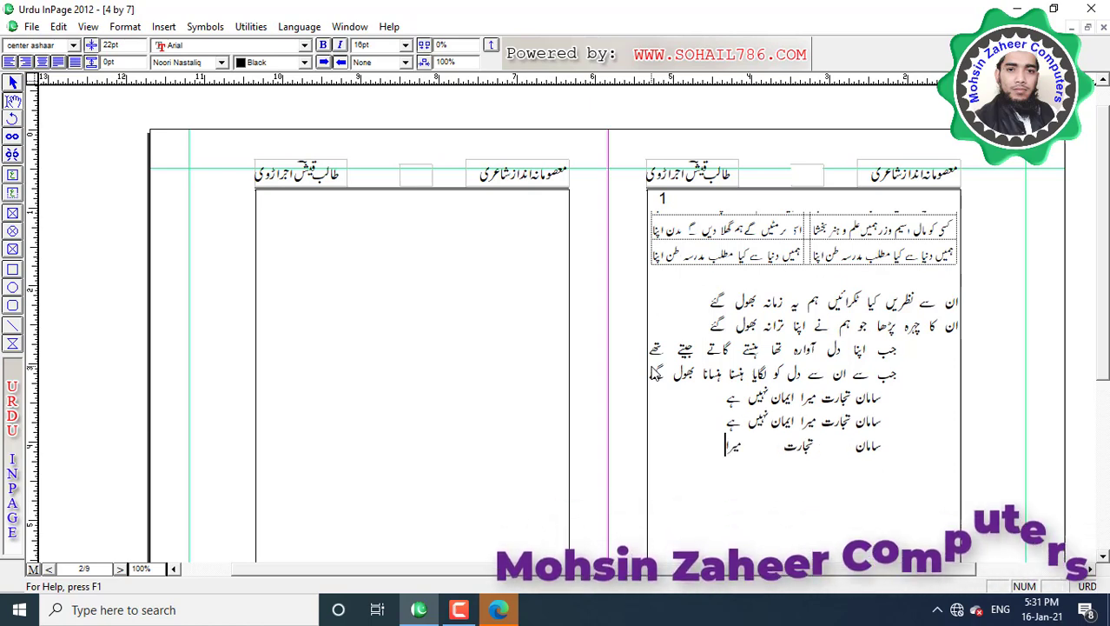
text(ان نہیں ہے)
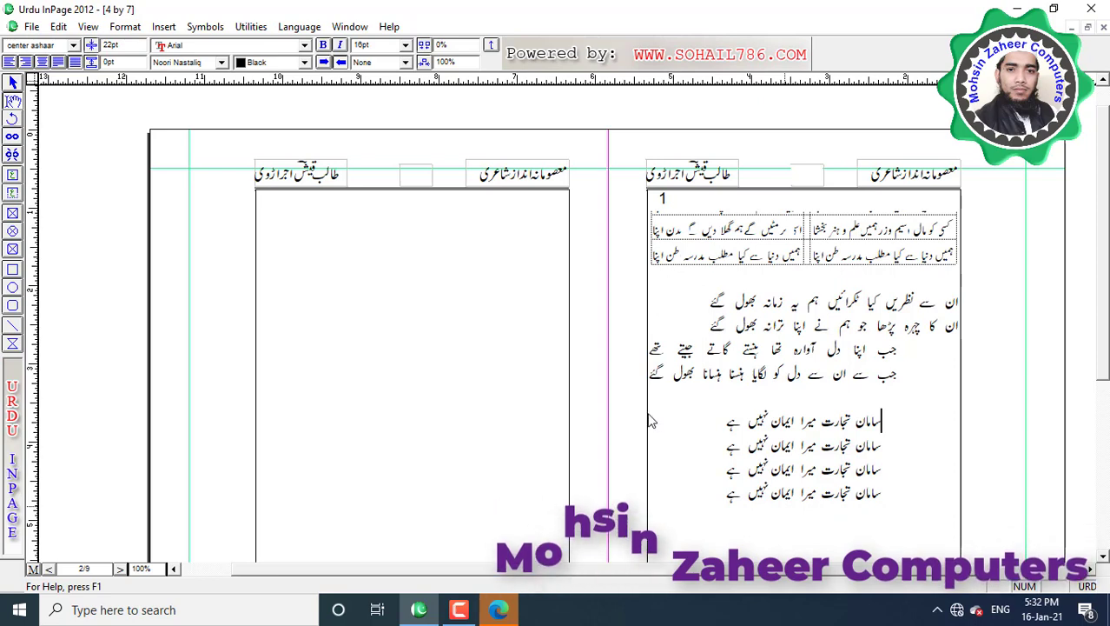
drag(884, 415, 962, 509)
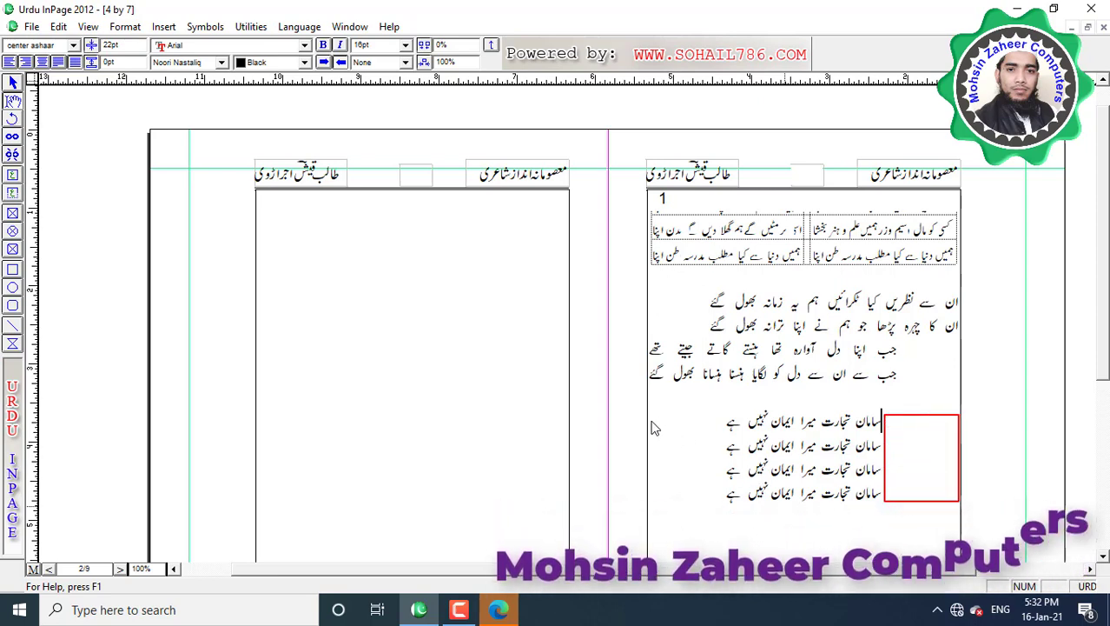
mouse_move(649, 416)
mouse_down()
mouse_move(694, 453)
mouse_move(724, 503)
mouse_up()
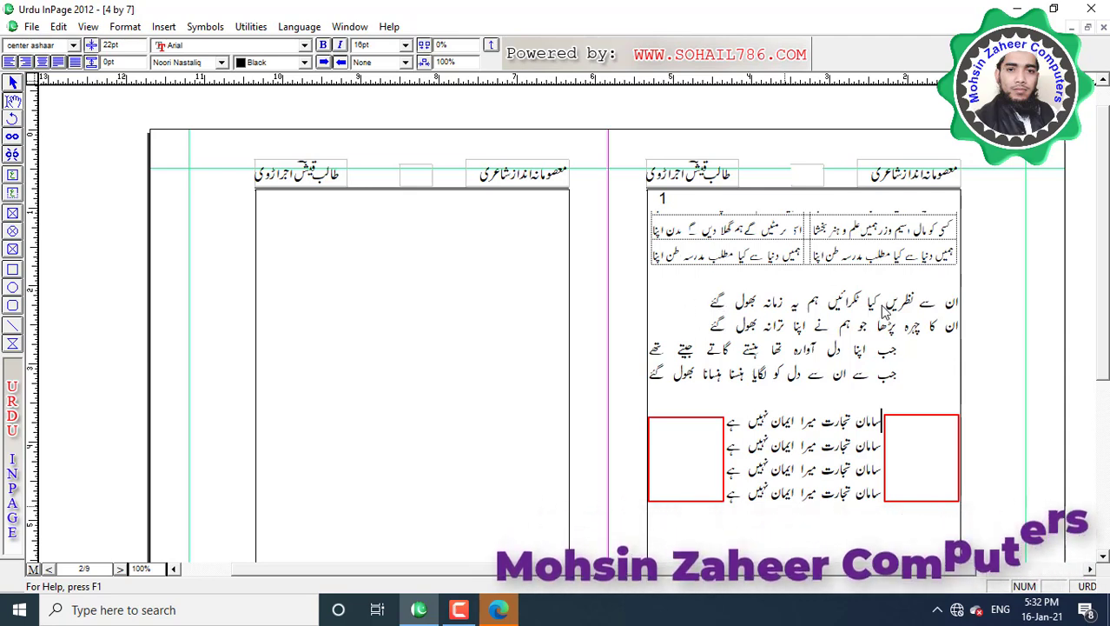
drag(703, 323, 710, 337)
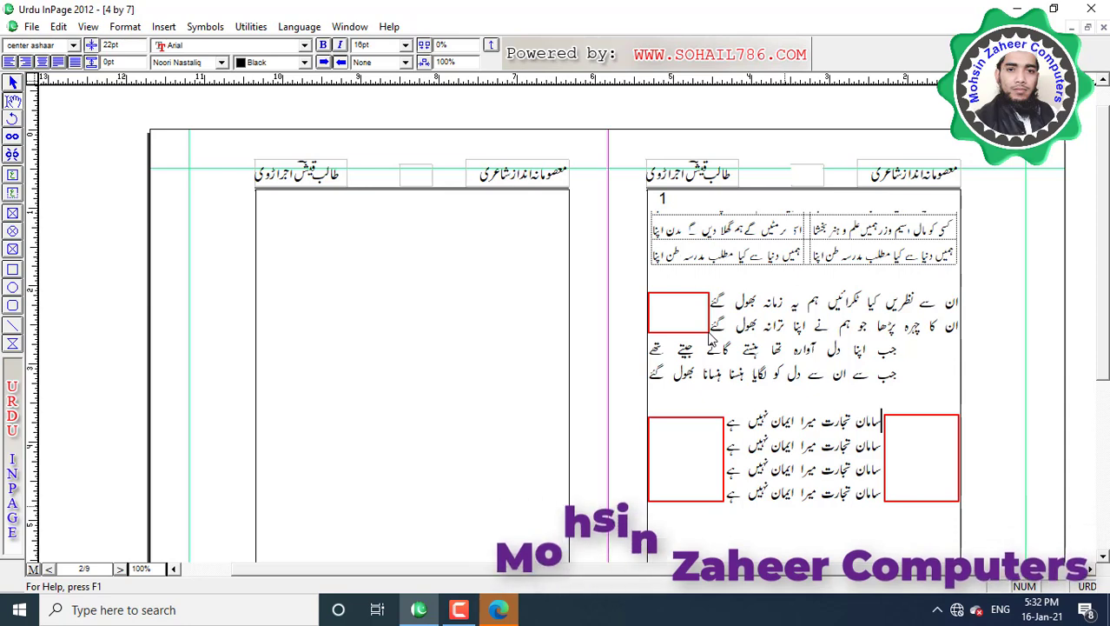
drag(901, 346, 955, 385)
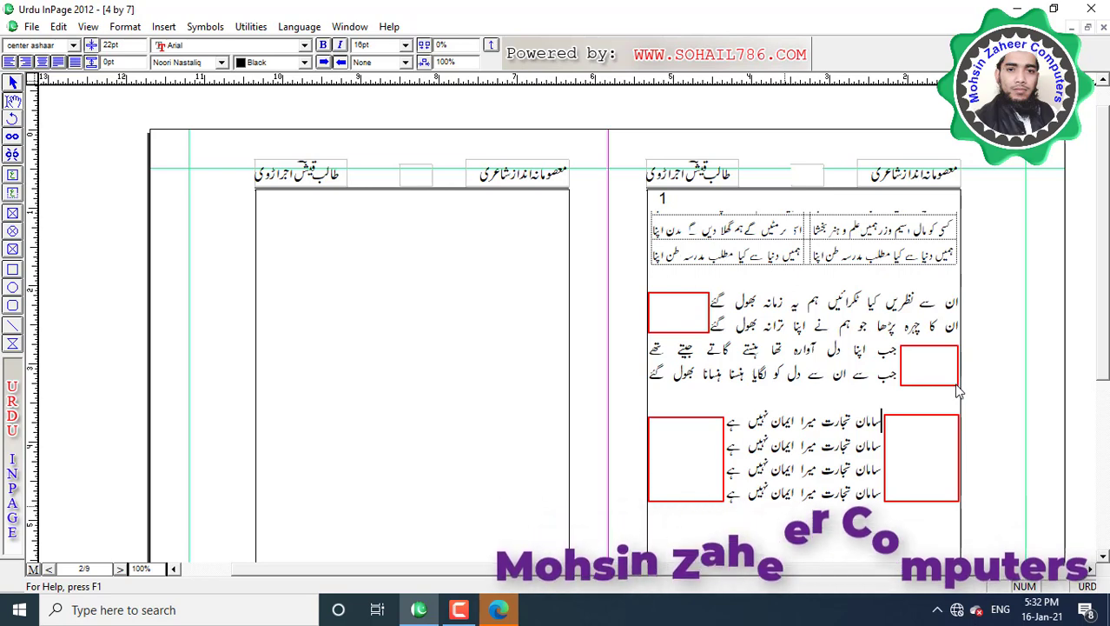